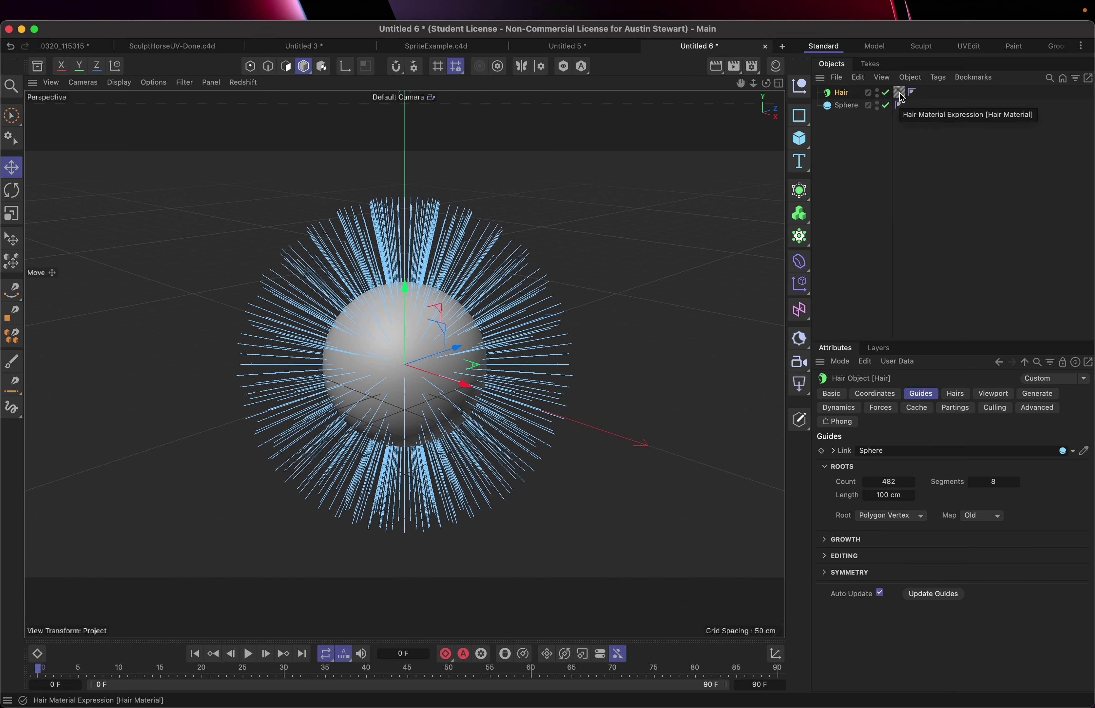
- Show the material manager and preview the hair dynamics by playing the animation several times, rewinding to frame 0
{"action": "left_click", "coordinate": [777, 64]}
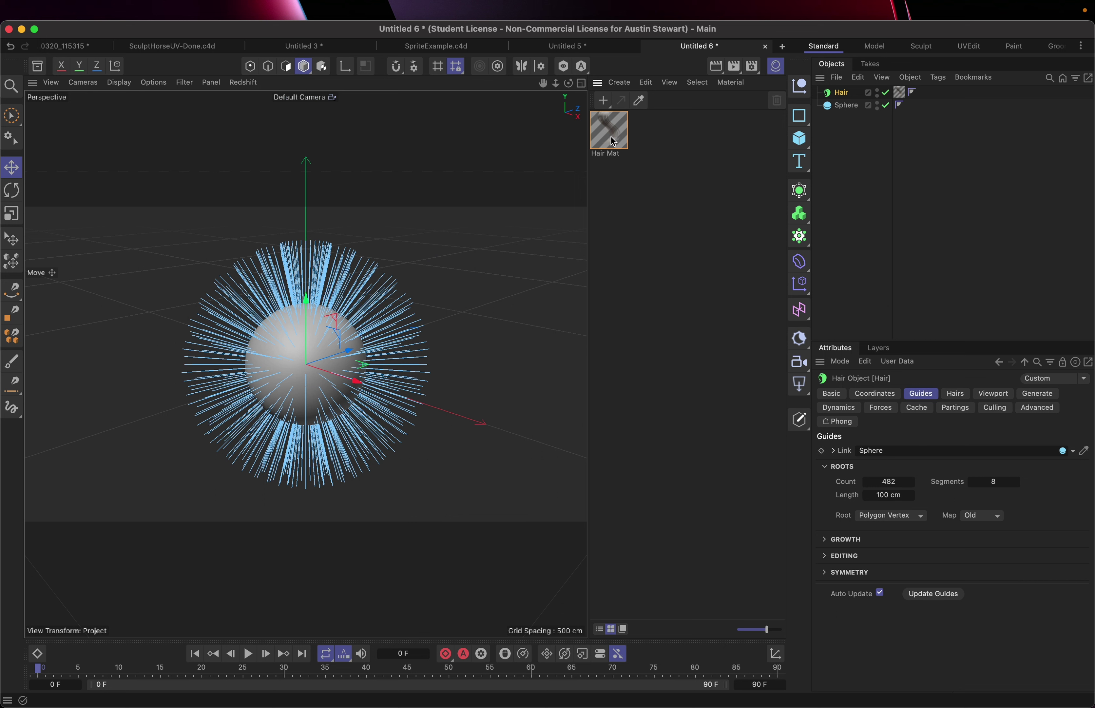
{"action": "left_click", "coordinate": [249, 654]}
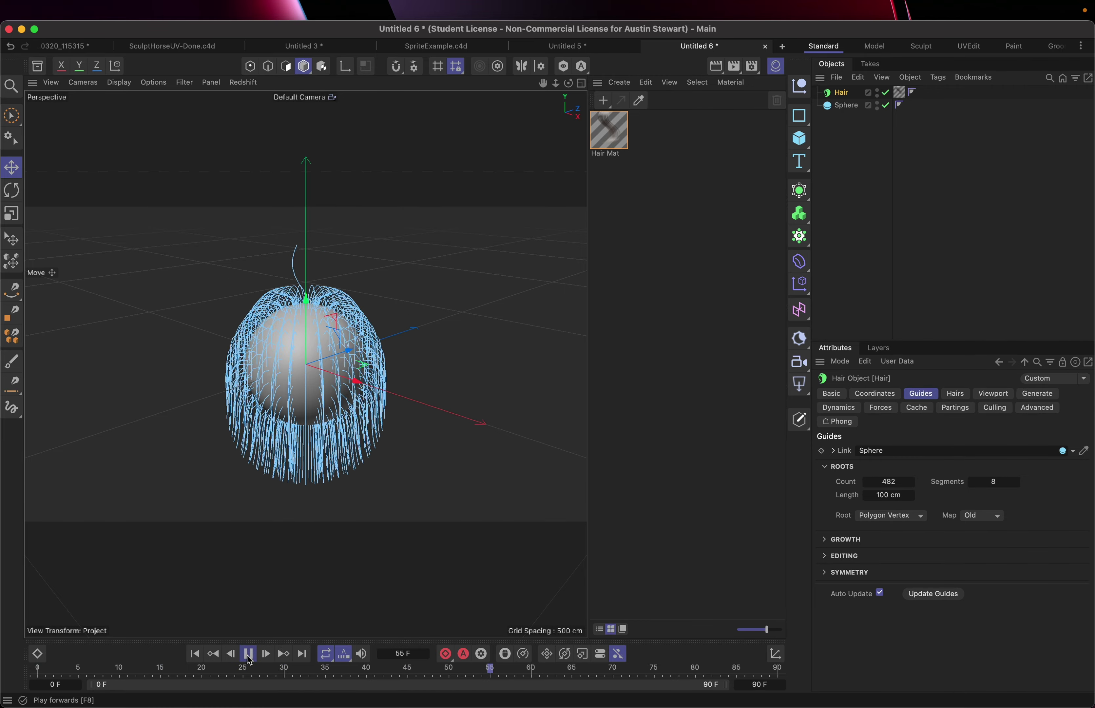
{"action": "left_click", "coordinate": [249, 657]}
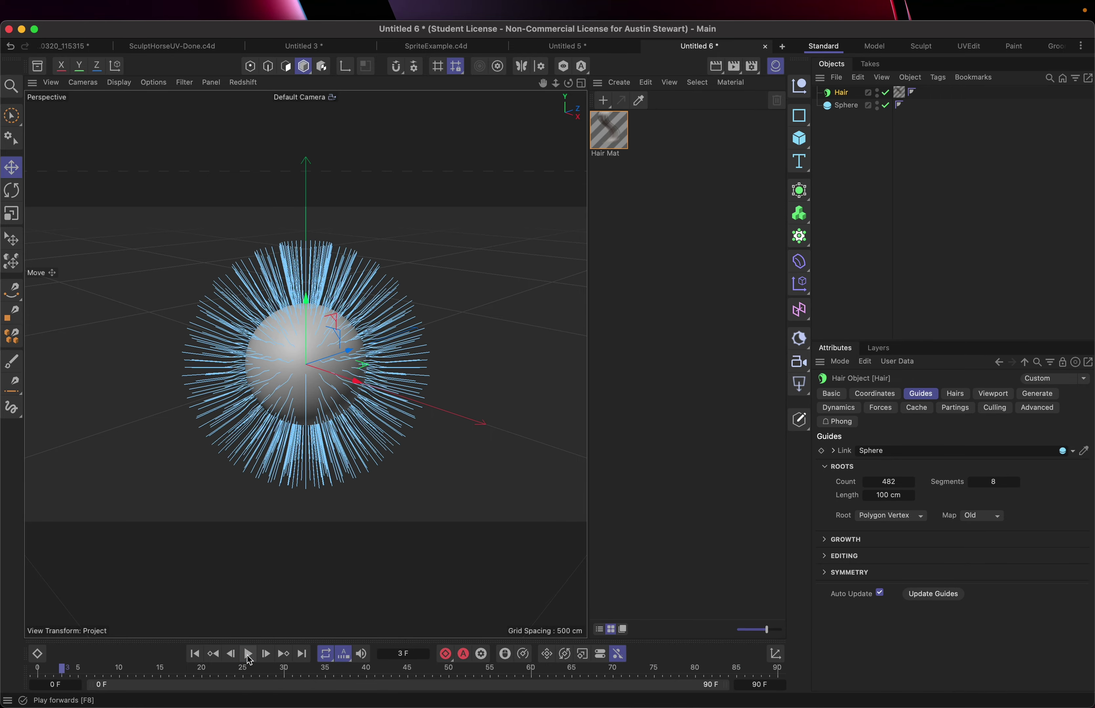
{"action": "left_click", "coordinate": [250, 656]}
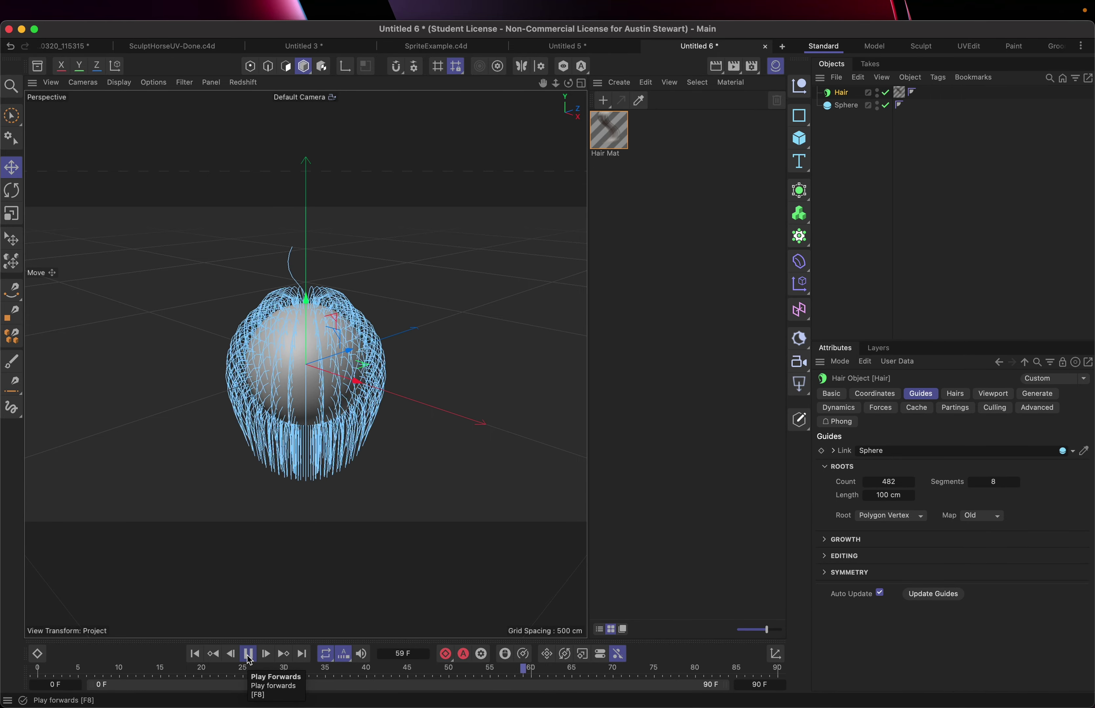
{"action": "left_click", "coordinate": [249, 659]}
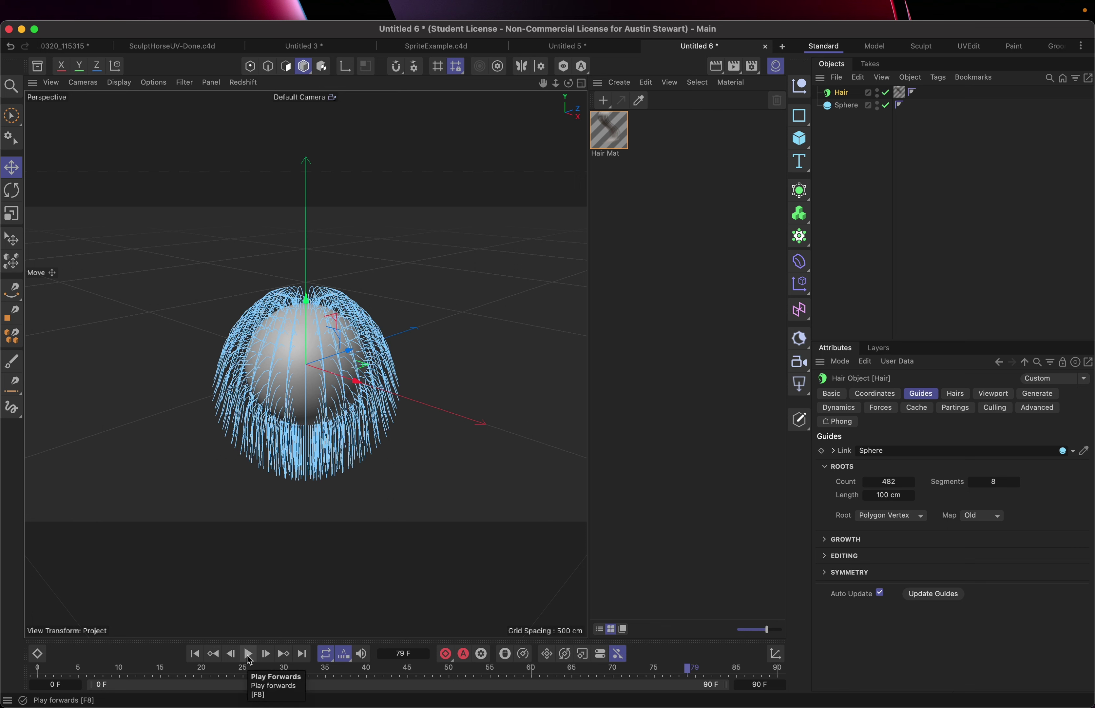
{"action": "left_click", "coordinate": [194, 653]}
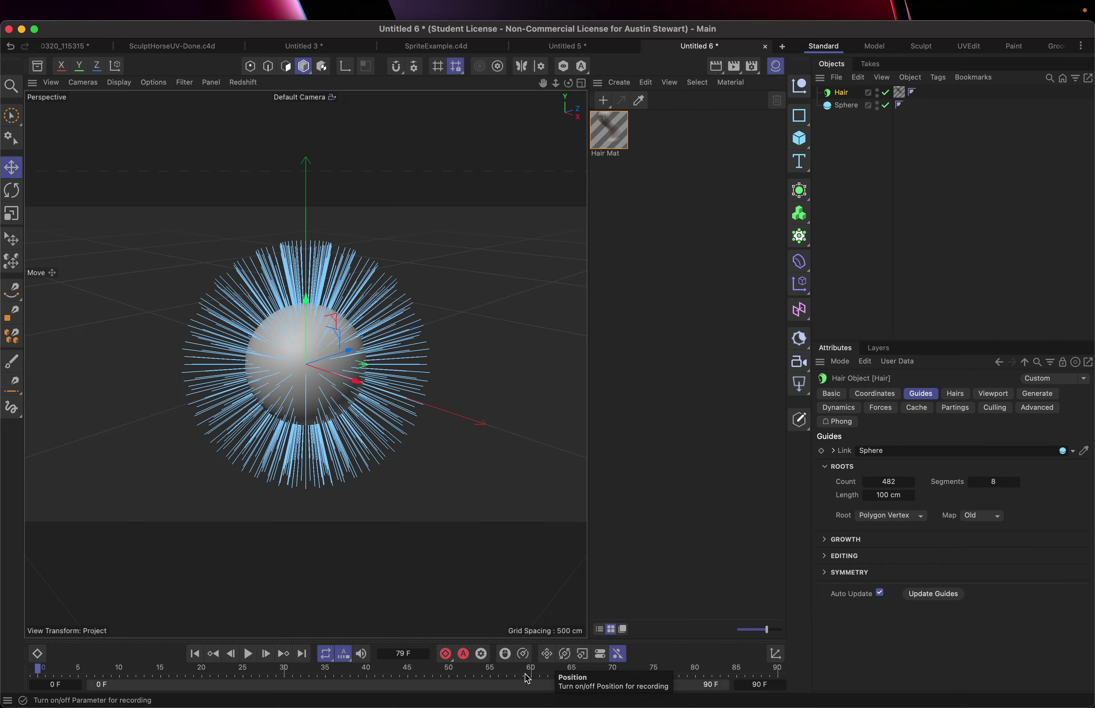
{"action": "left_click", "coordinate": [250, 656]}
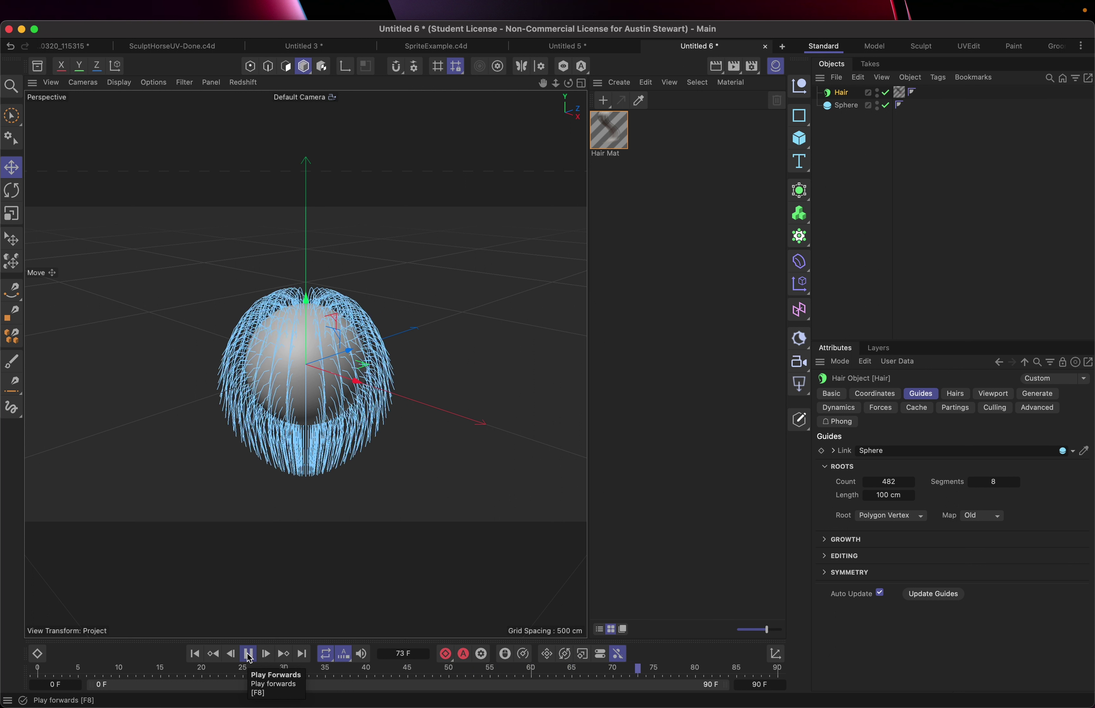
{"action": "left_click", "coordinate": [249, 655]}
{"action": "left_click", "coordinate": [195, 656]}
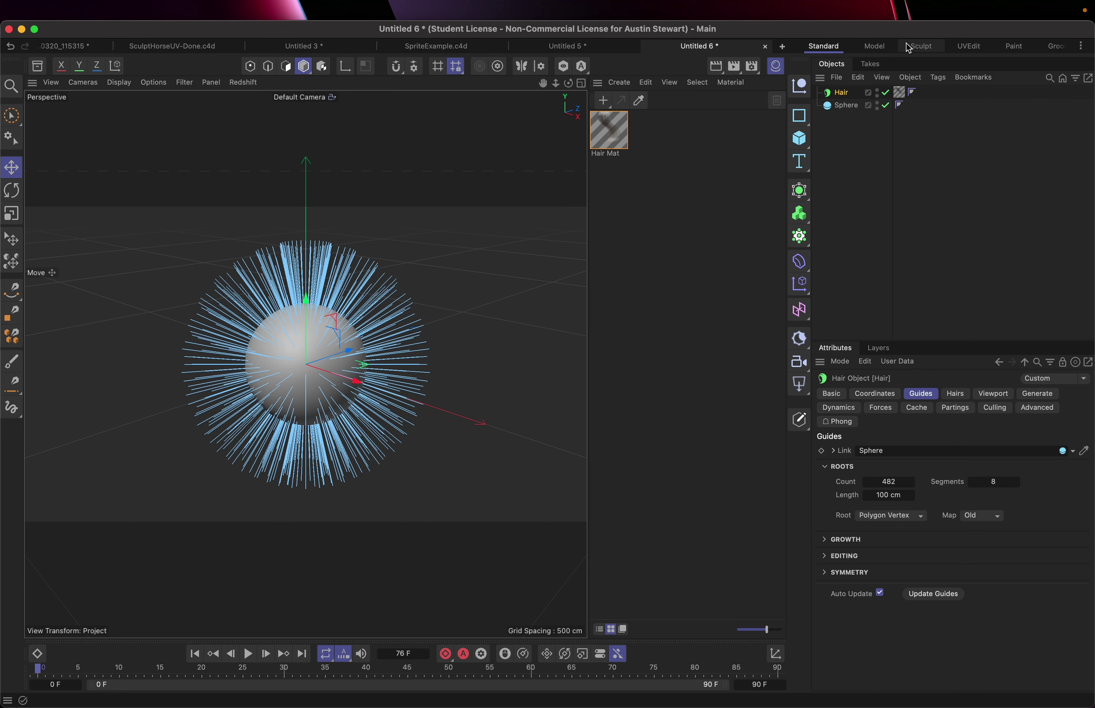
- Switch to the Redshift layout and check in the render settings that Redshift is the renderer
{"action": "scroll", "coordinate": [909, 48], "scroll_direction": "right", "scroll_amount": 5}
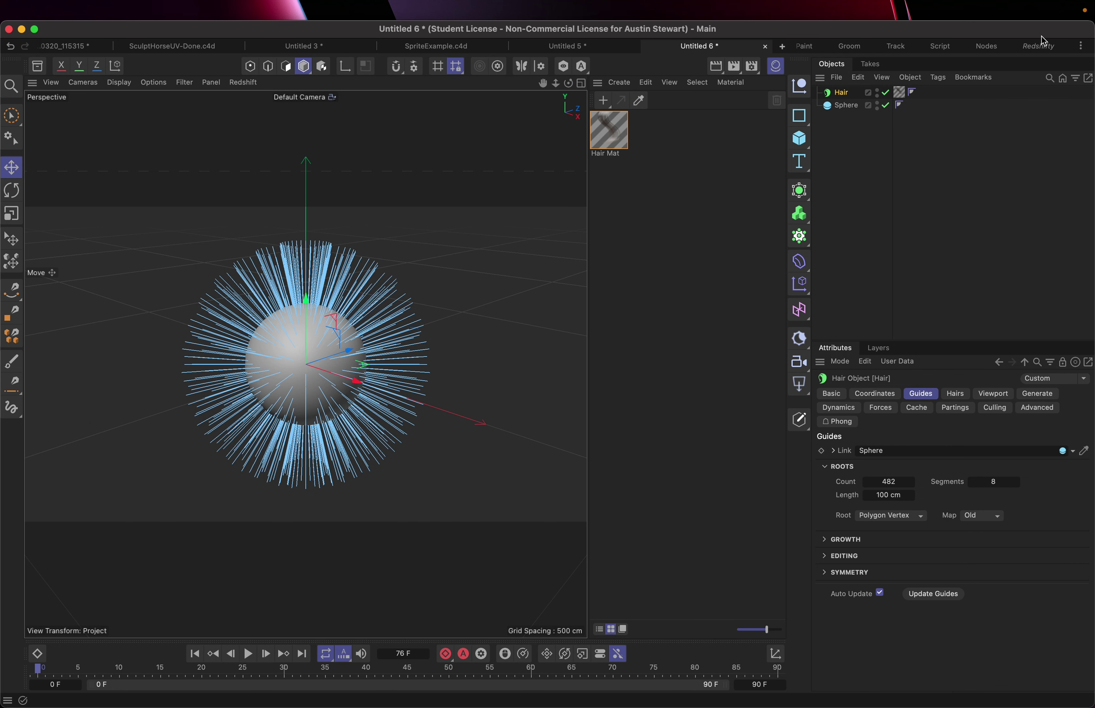
{"action": "left_click", "coordinate": [1038, 48]}
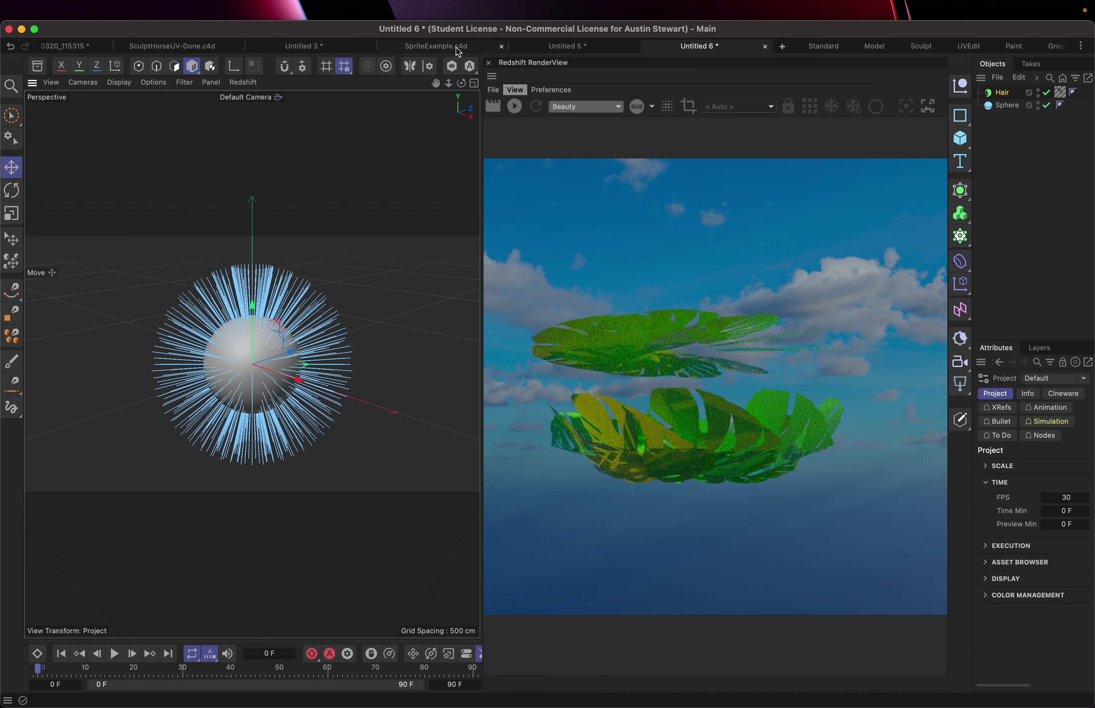
{"action": "scroll", "coordinate": [442, 75], "scroll_direction": "right", "scroll_amount": 3}
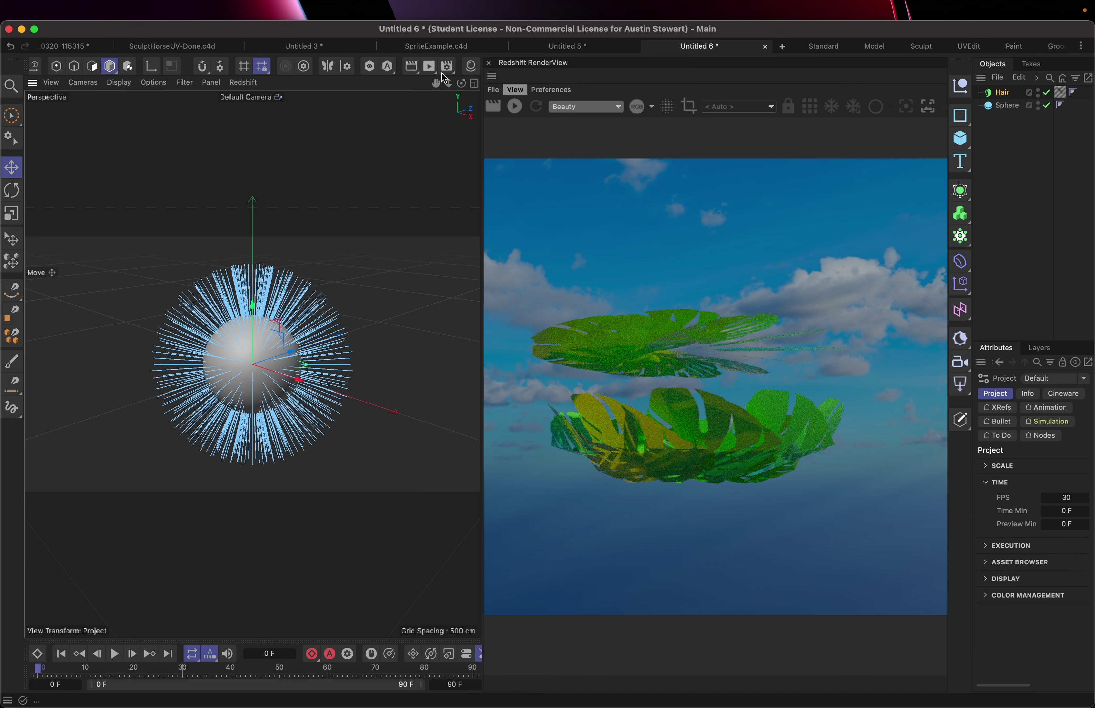
{"action": "left_click_drag", "start_coordinate": [436, 72], "coordinate": [395, 141]}
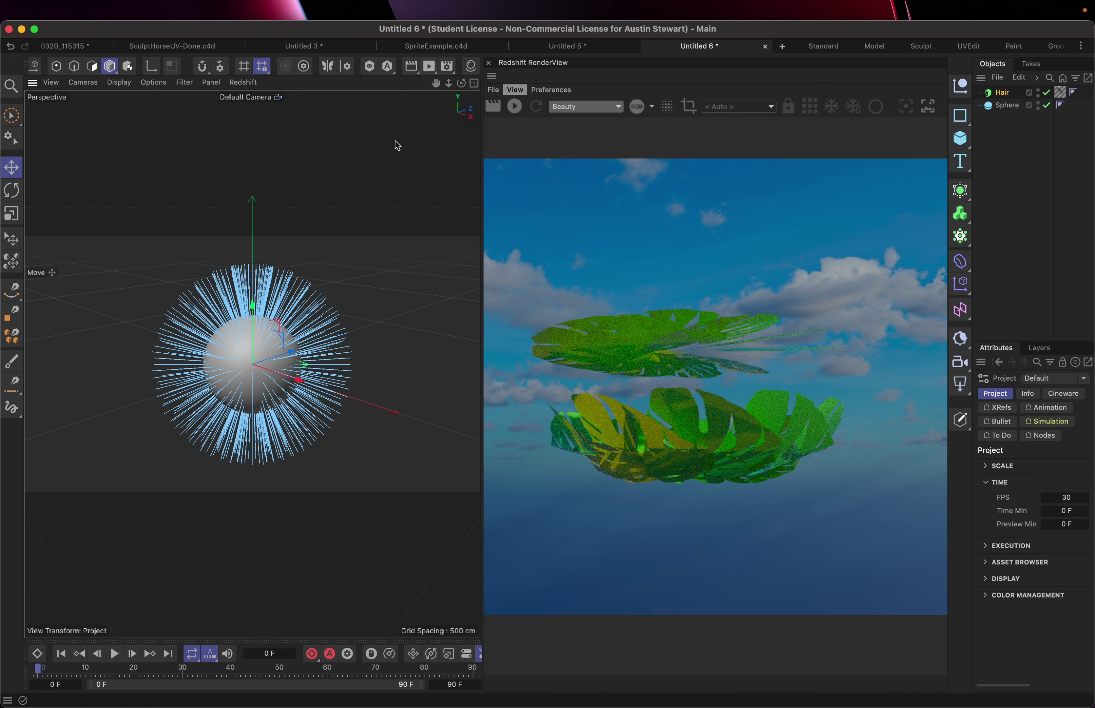
{"action": "left_click", "coordinate": [449, 69]}
{"action": "left_click_drag", "start_coordinate": [449, 69], "coordinate": [494, 90]}
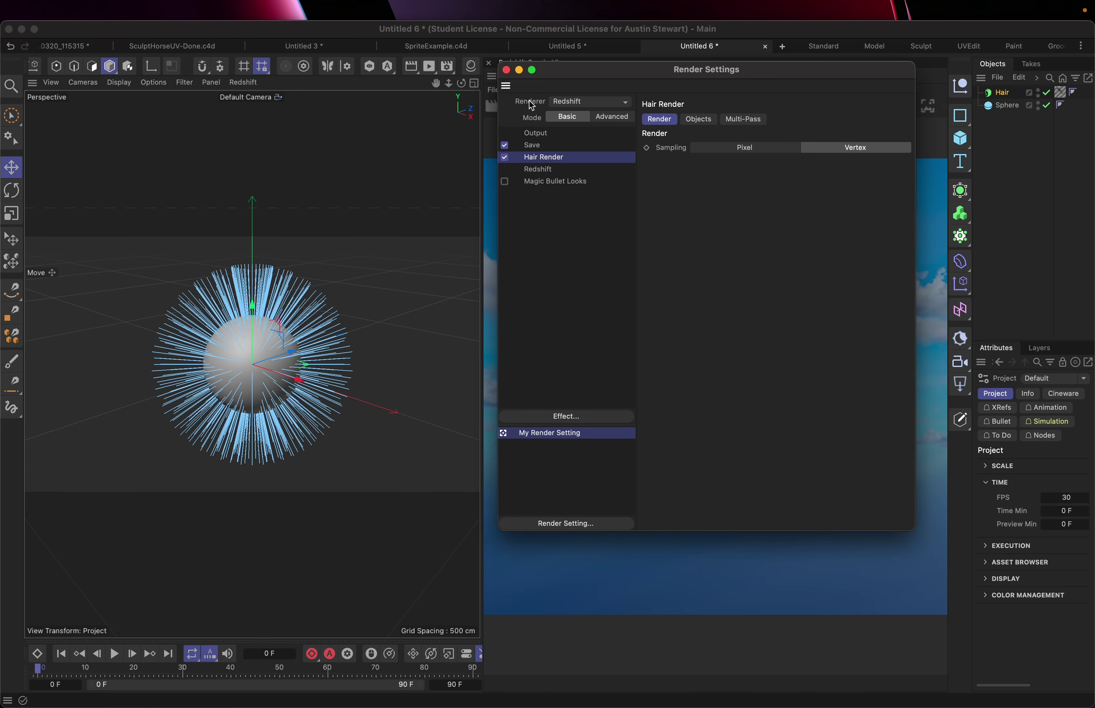
{"action": "left_click", "coordinate": [506, 70]}
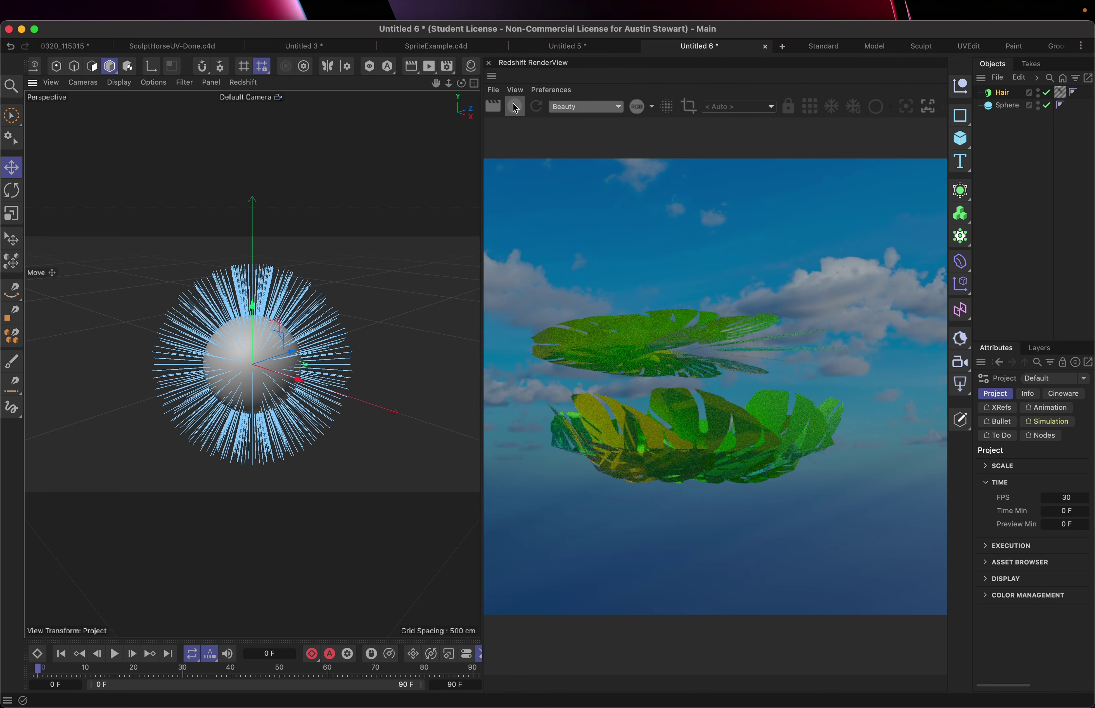
- Start the Redshift interactive render and run the hair simulation from frame 0 to frame 12
{"action": "left_click", "coordinate": [515, 107]}
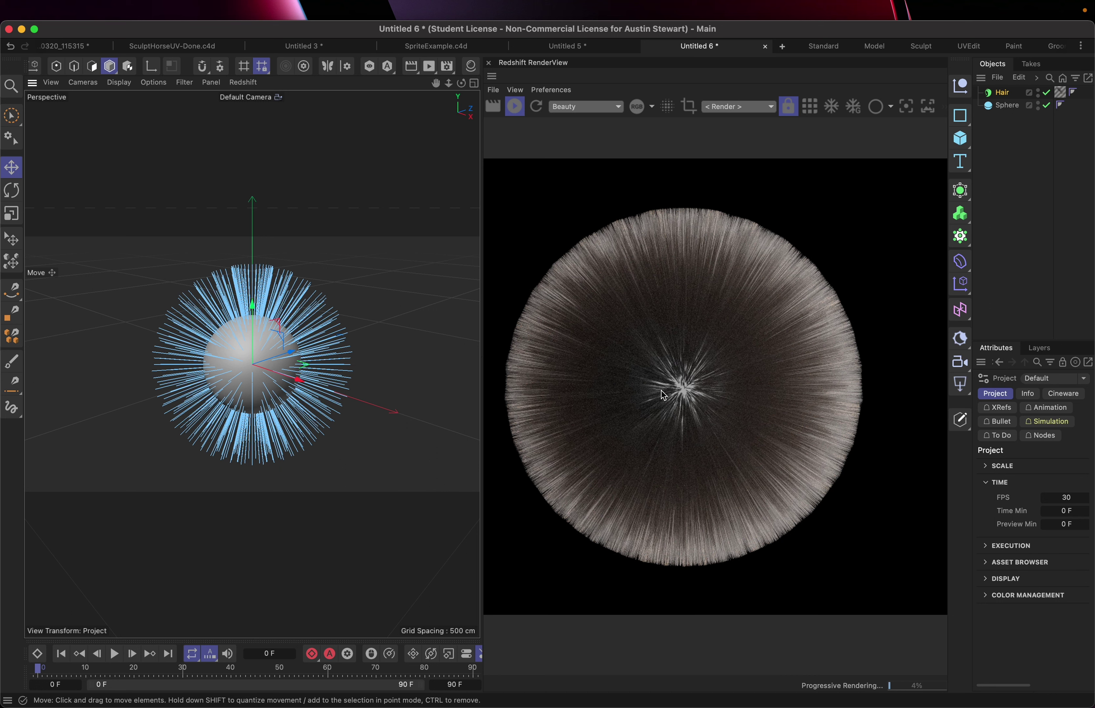
{"action": "left_click", "coordinate": [114, 655]}
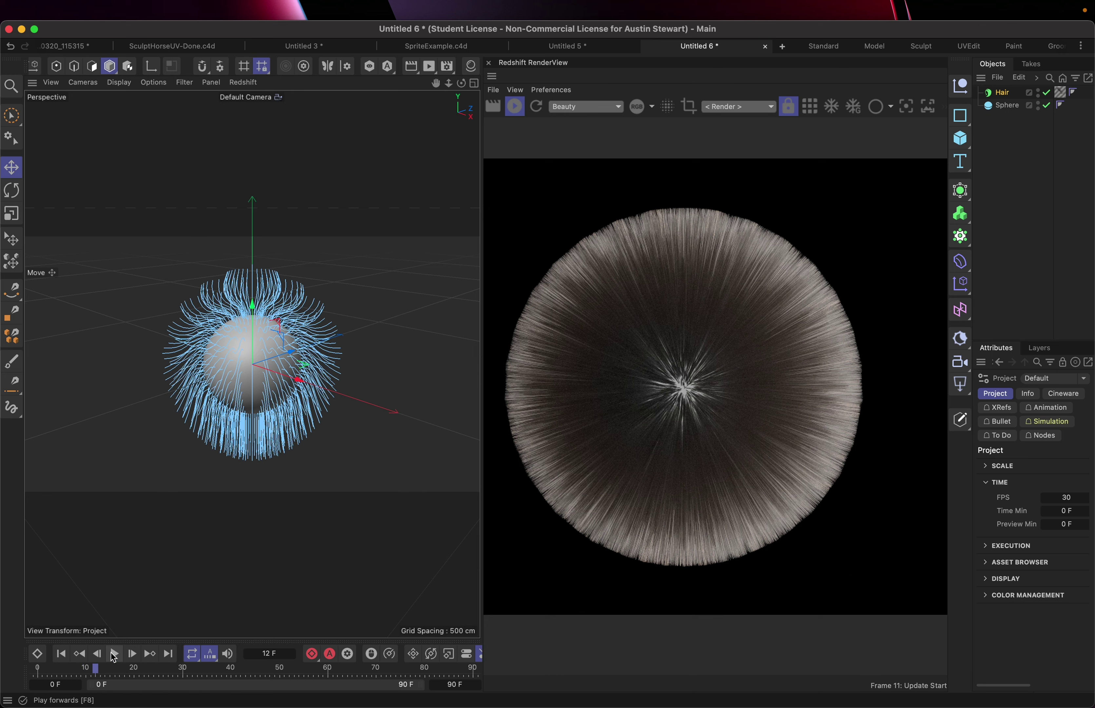
{"action": "left_click", "coordinate": [114, 656]}
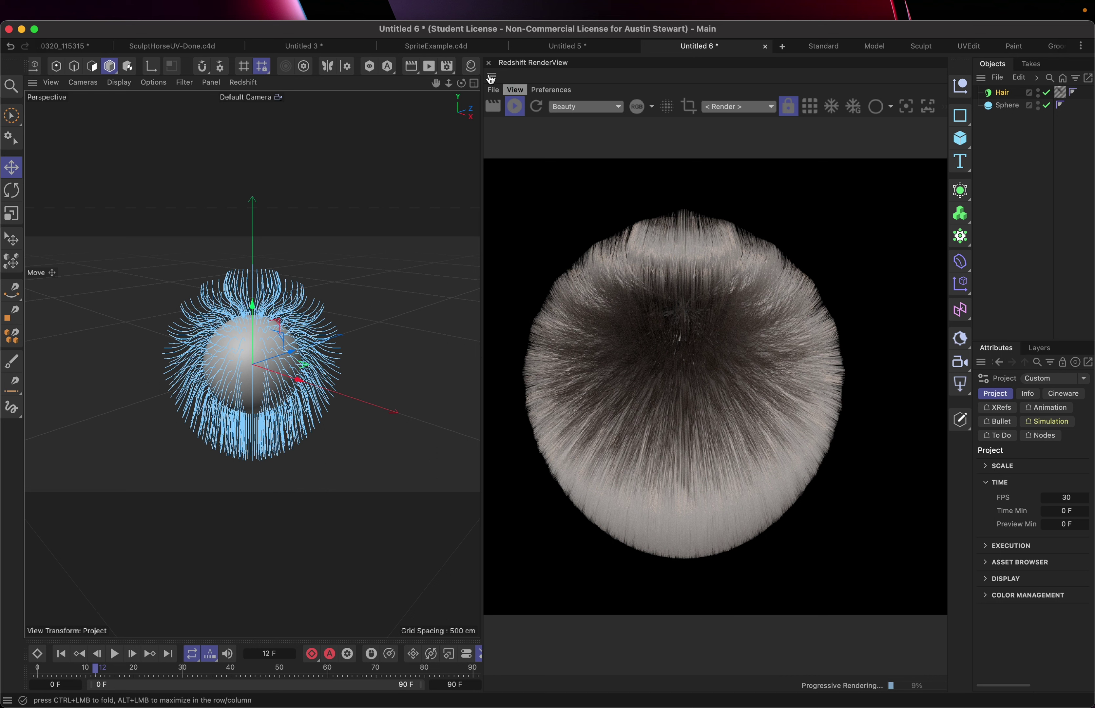
- Open the Hair Mat material for editing and review its Color, Specular and Thickness channels, ending on Color
{"action": "left_click", "coordinate": [471, 67]}
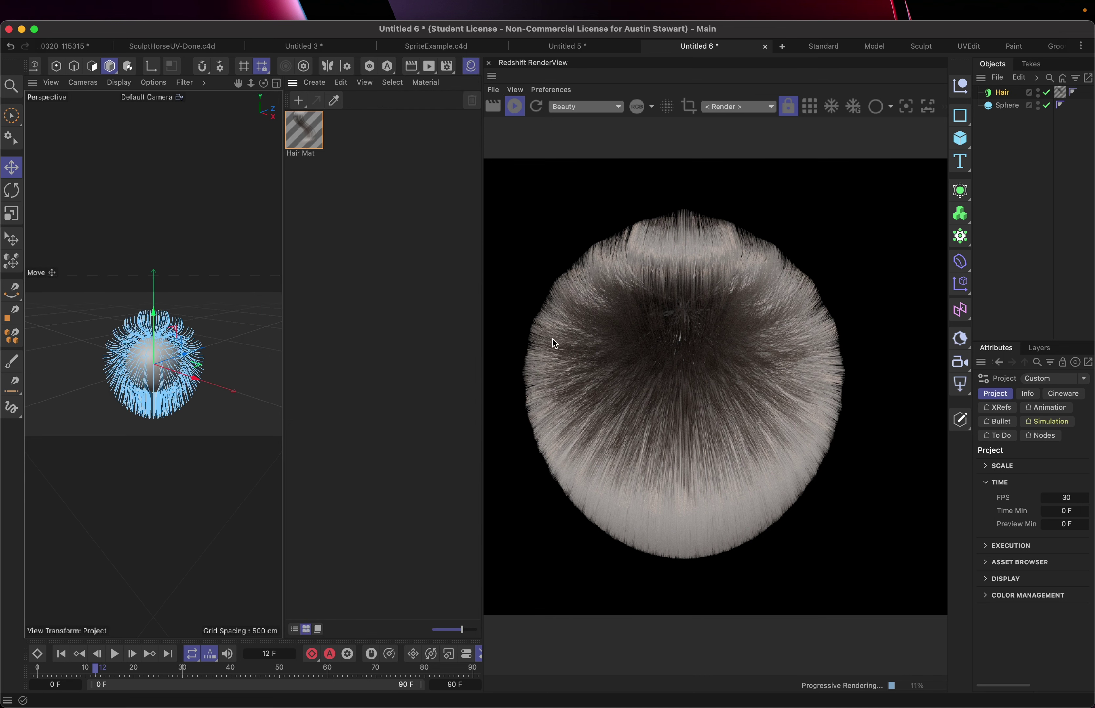
{"action": "double_click", "coordinate": [299, 134]}
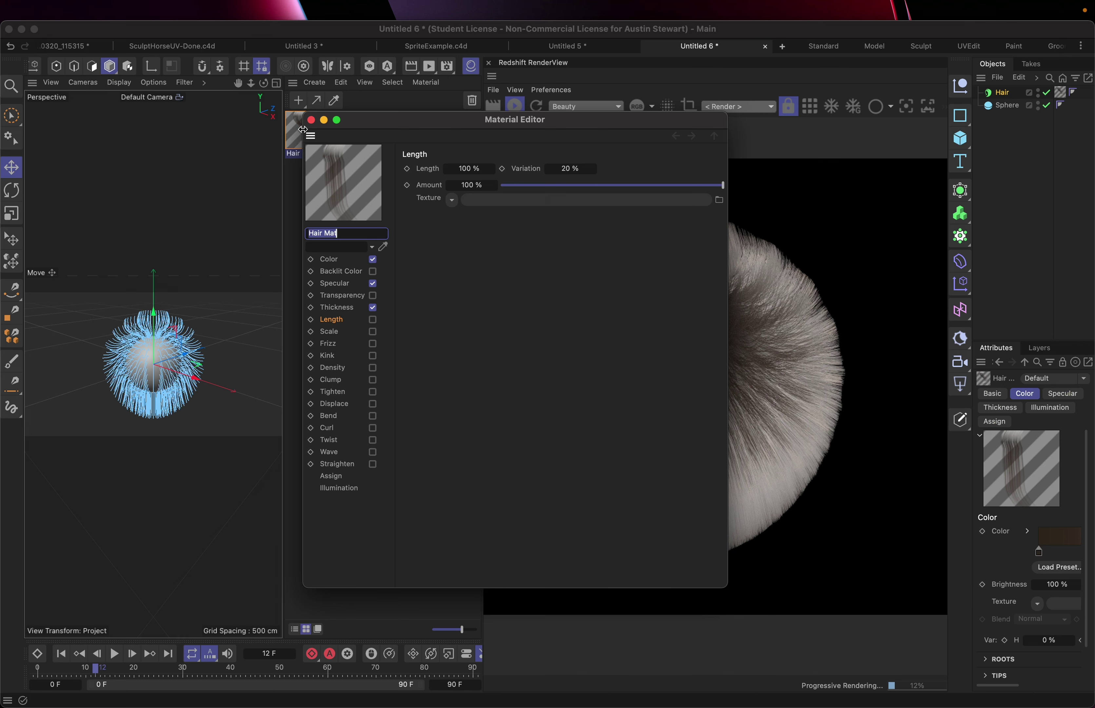
{"action": "left_click_drag", "start_coordinate": [378, 121], "coordinate": [259, 120]}
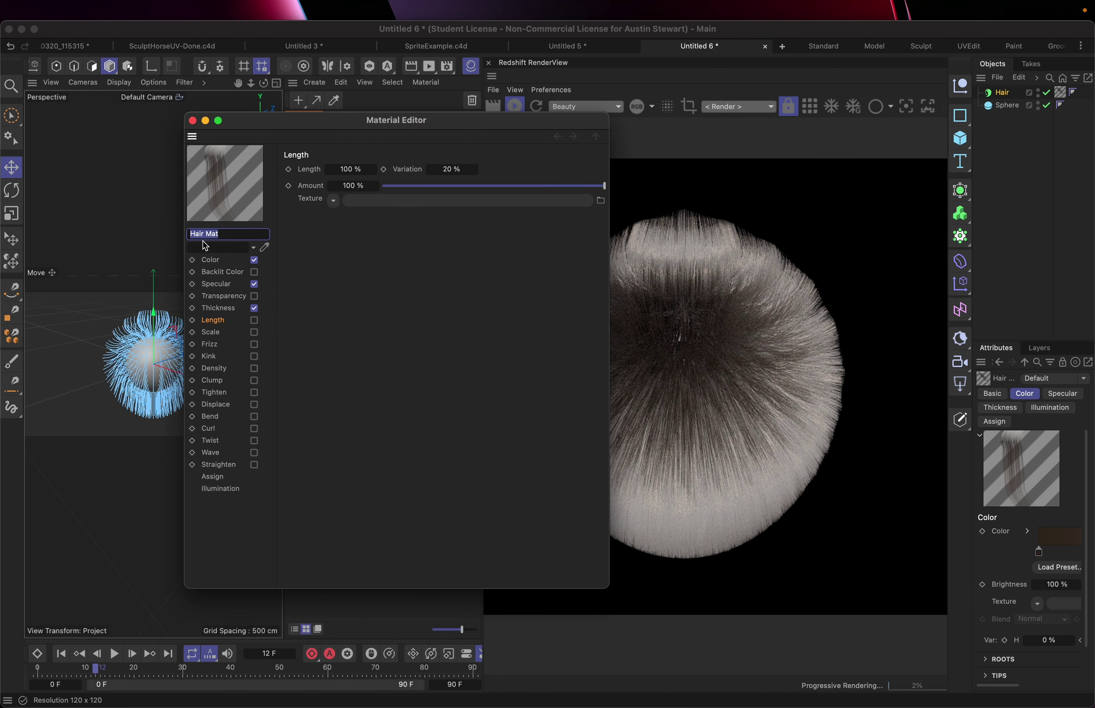
{"action": "left_click", "coordinate": [210, 261]}
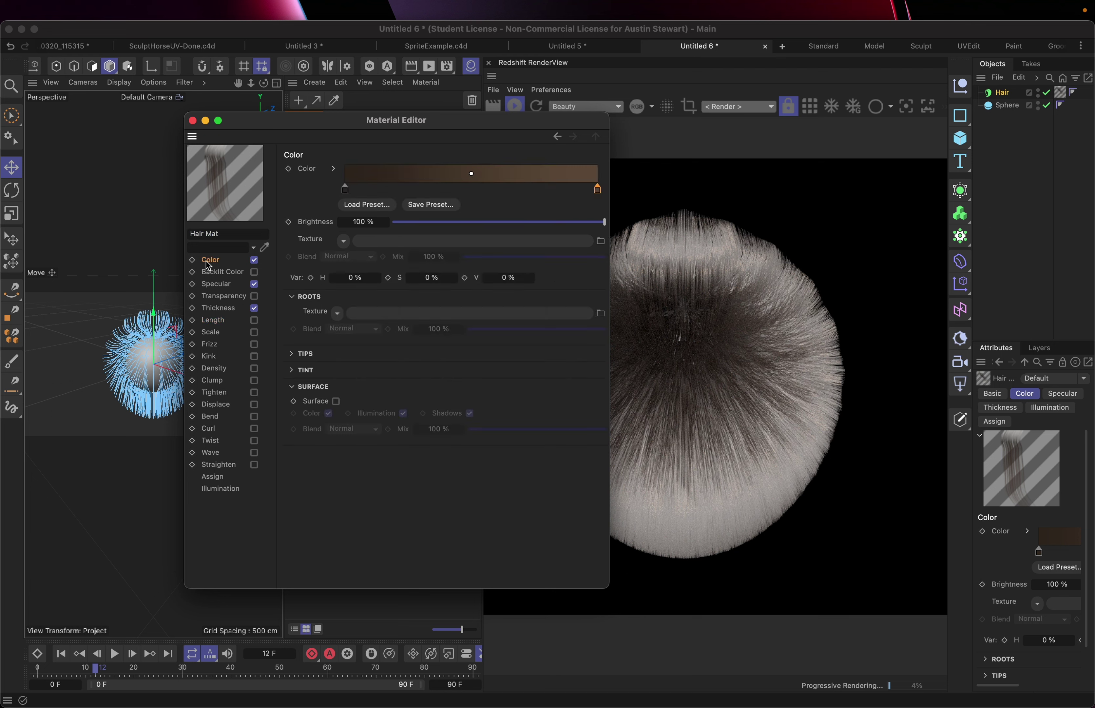
{"action": "left_click", "coordinate": [224, 285]}
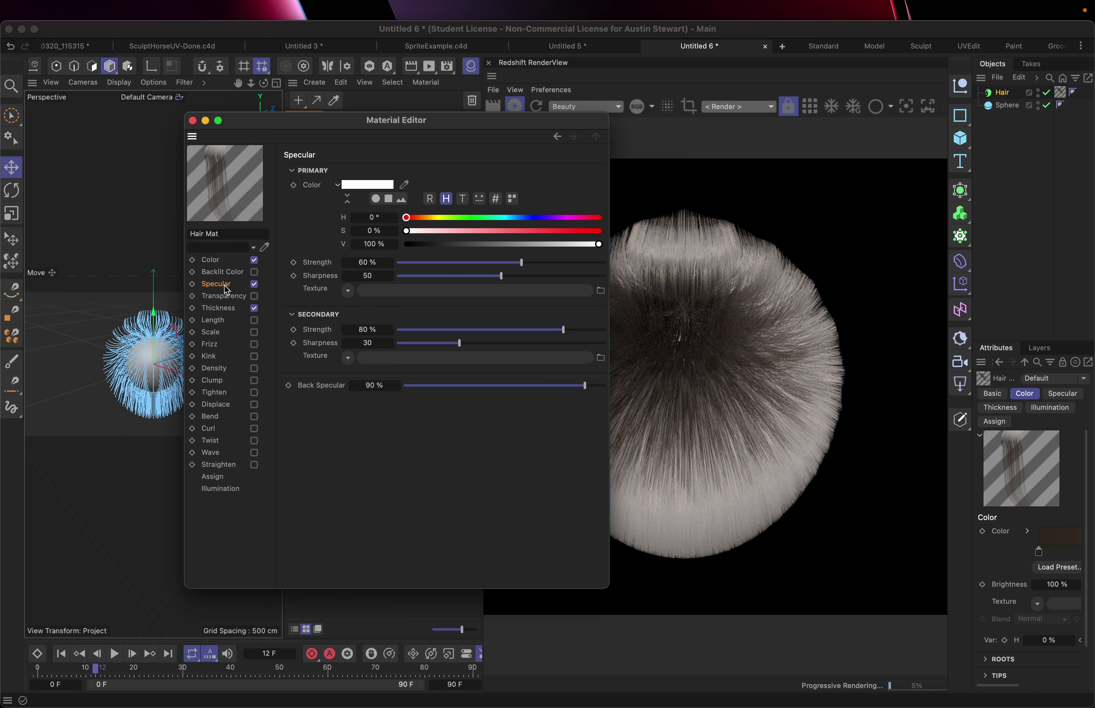
{"action": "left_click", "coordinate": [227, 311]}
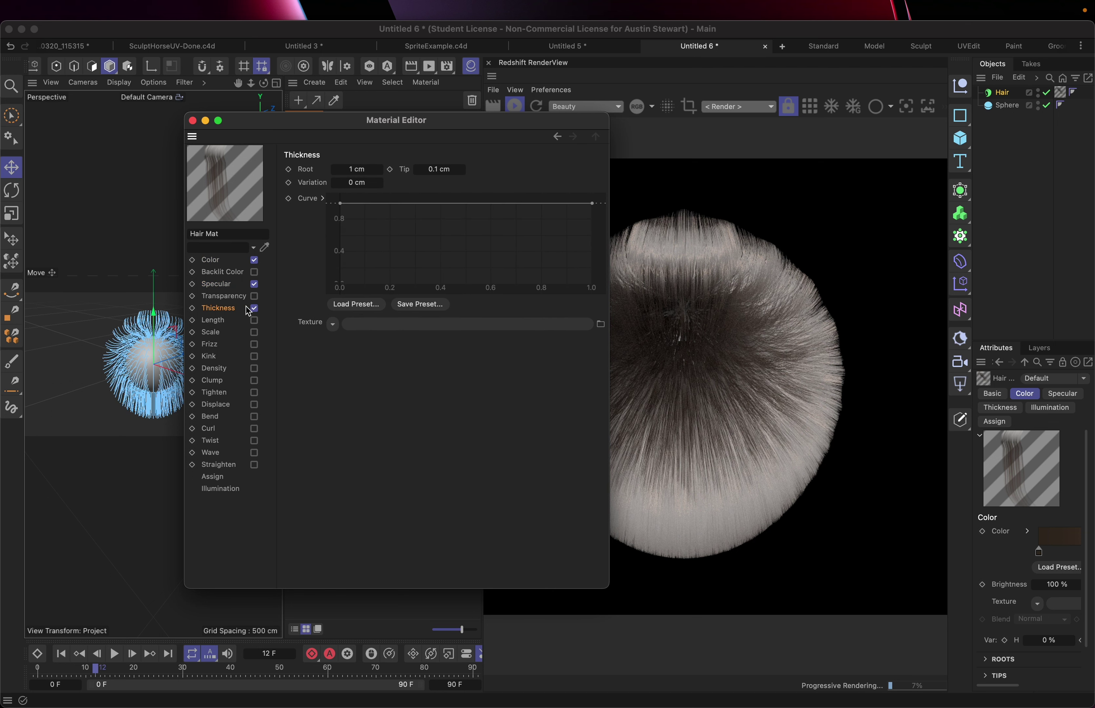
{"action": "left_click", "coordinate": [211, 261]}
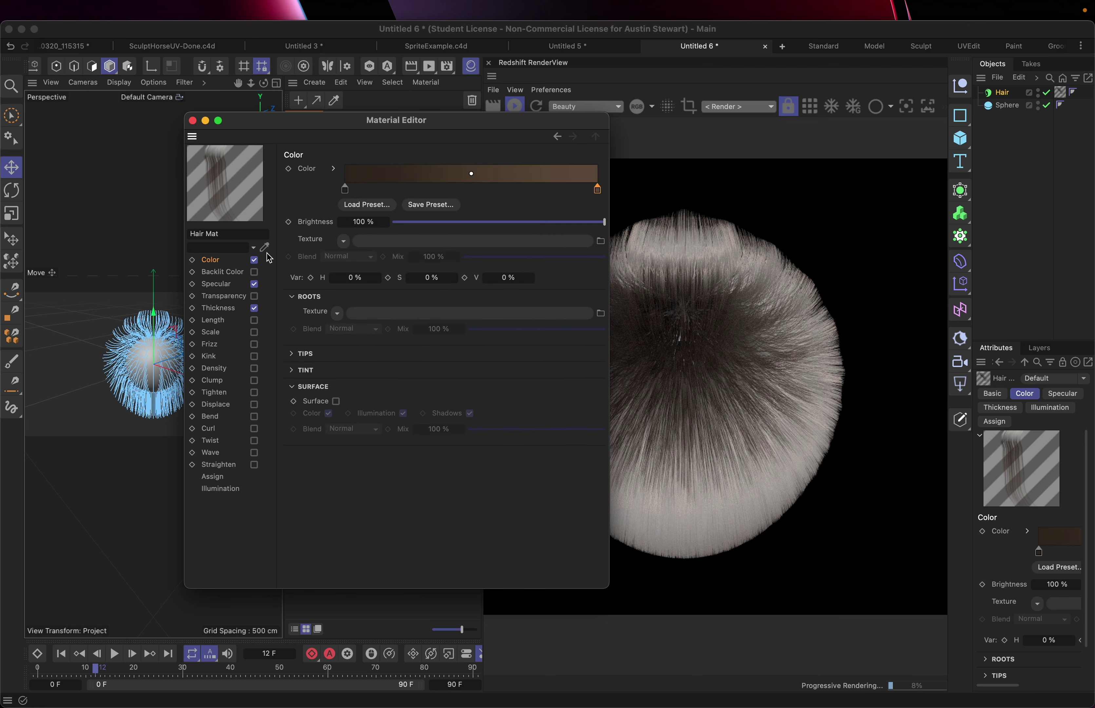
{"action": "left_click_drag", "start_coordinate": [349, 120], "coordinate": [288, 135]}
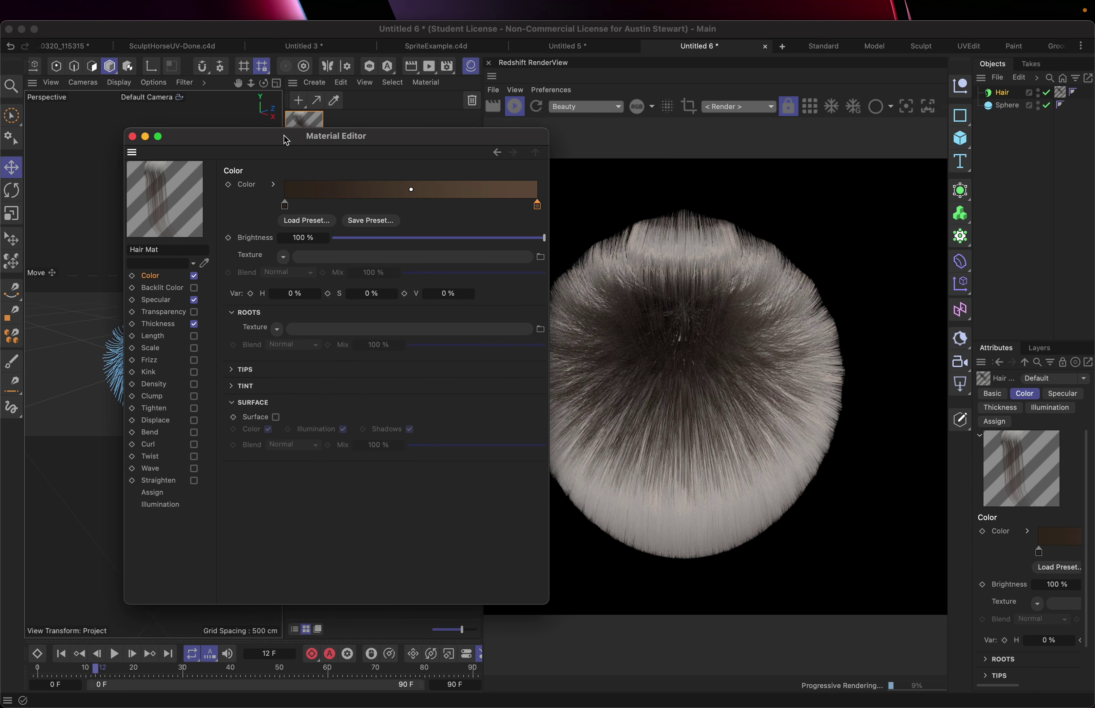
- Set the hair color gradient's 0% knot to bright blue with H 200°, S 87% and V 86%
{"action": "double_click", "coordinate": [285, 206]}
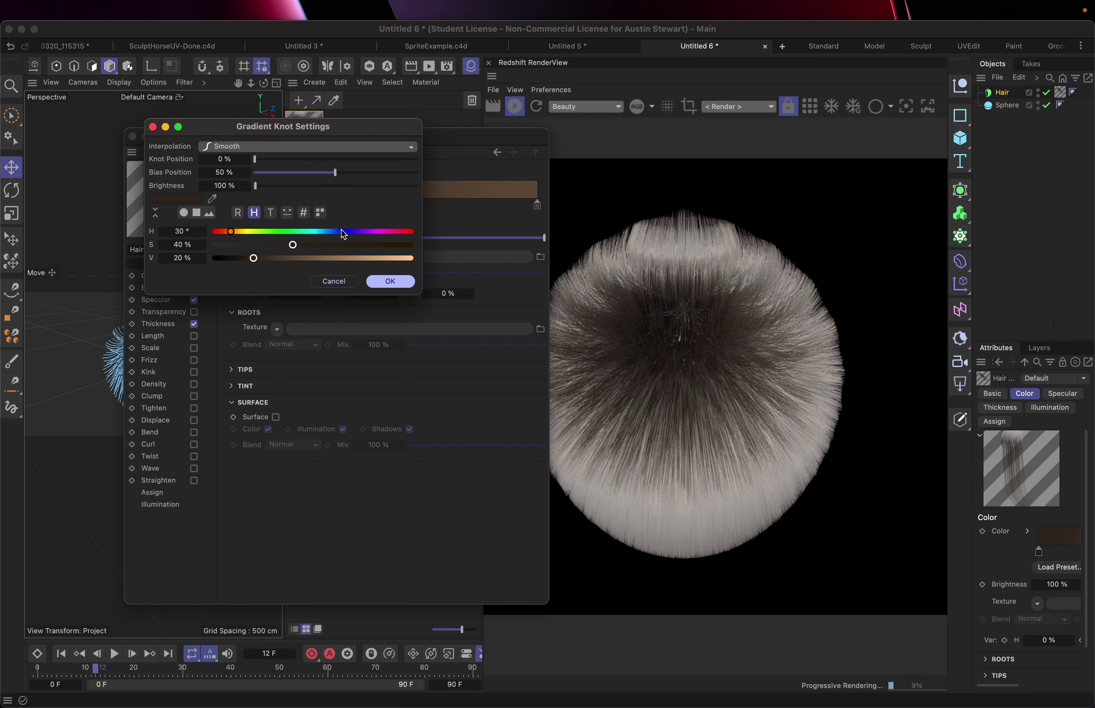
{"action": "left_click", "coordinate": [325, 234]}
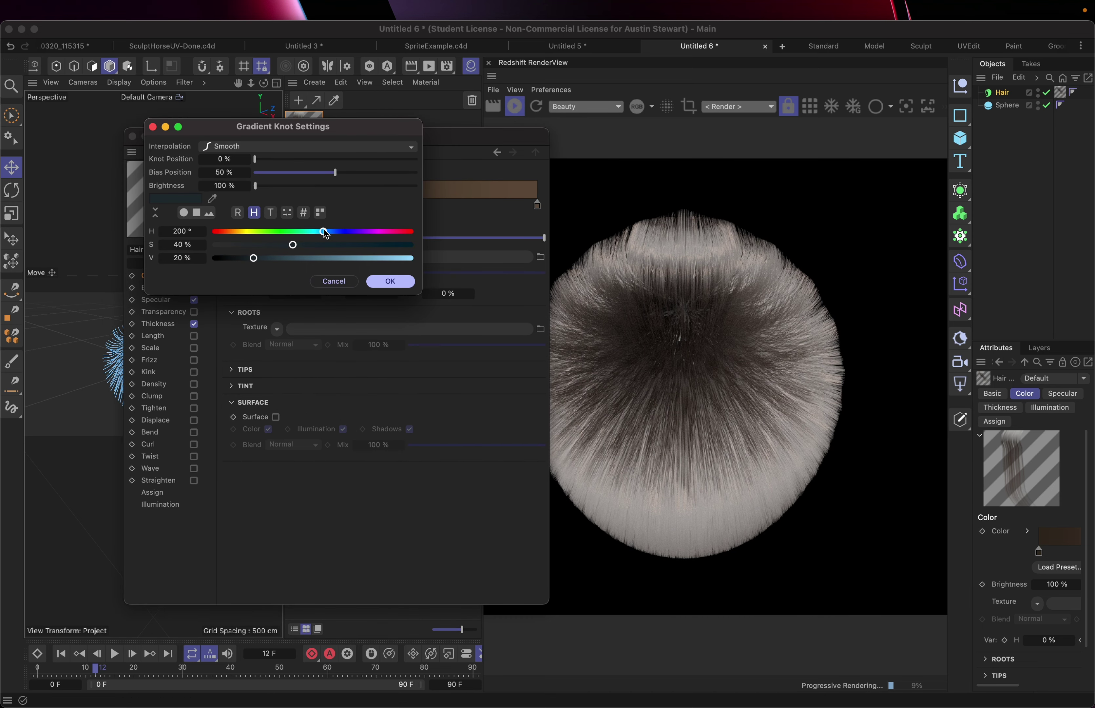
{"action": "left_click", "coordinate": [384, 258]}
{"action": "left_click", "coordinate": [385, 245]}
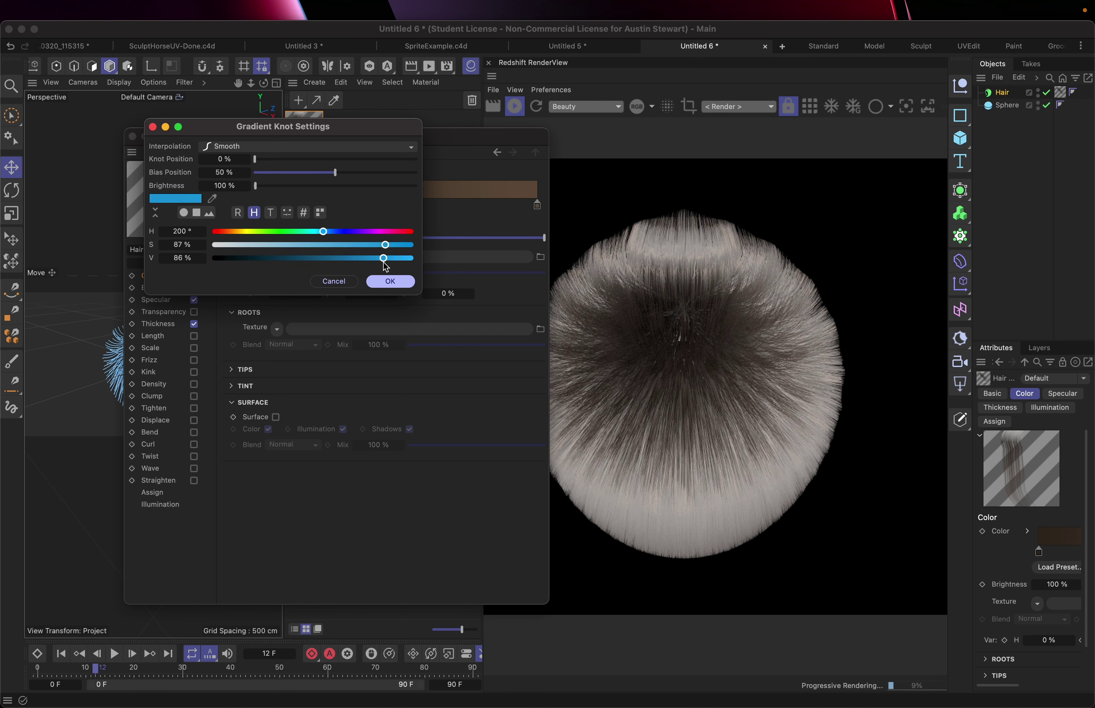
{"action": "left_click", "coordinate": [390, 282]}
- Set the hair color gradient's 100% knot to bright purple with H 288° and S 89%, raising its V value
{"action": "double_click", "coordinate": [538, 206]}
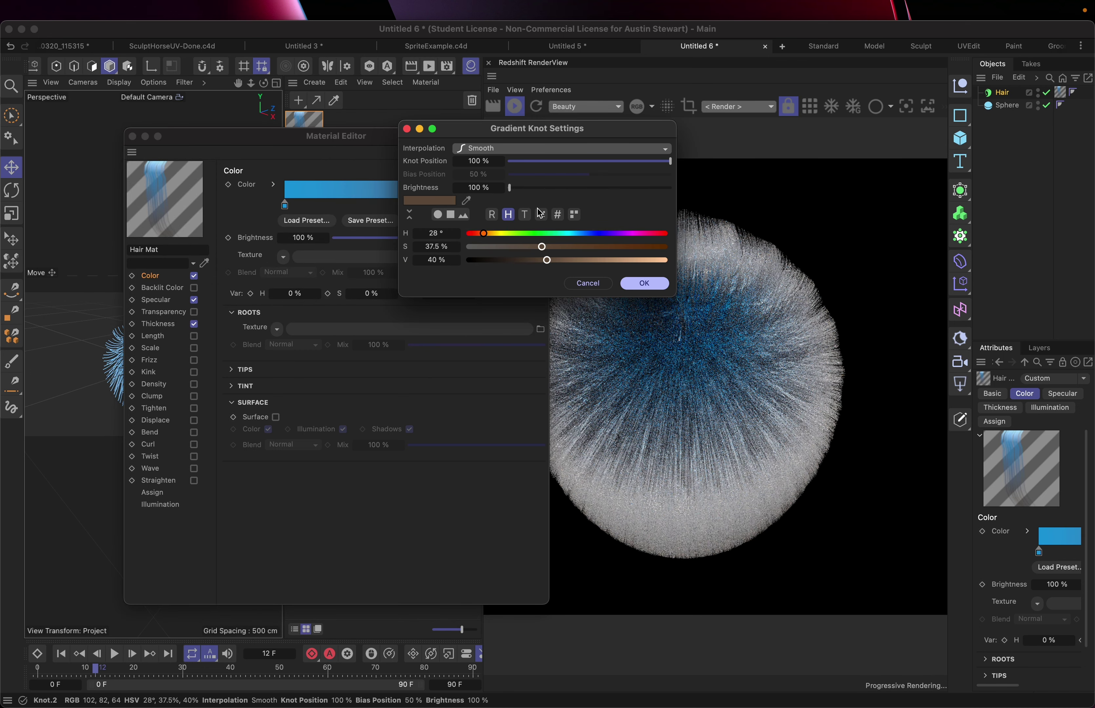
{"action": "left_click", "coordinate": [625, 233]}
{"action": "left_click", "coordinate": [645, 248]}
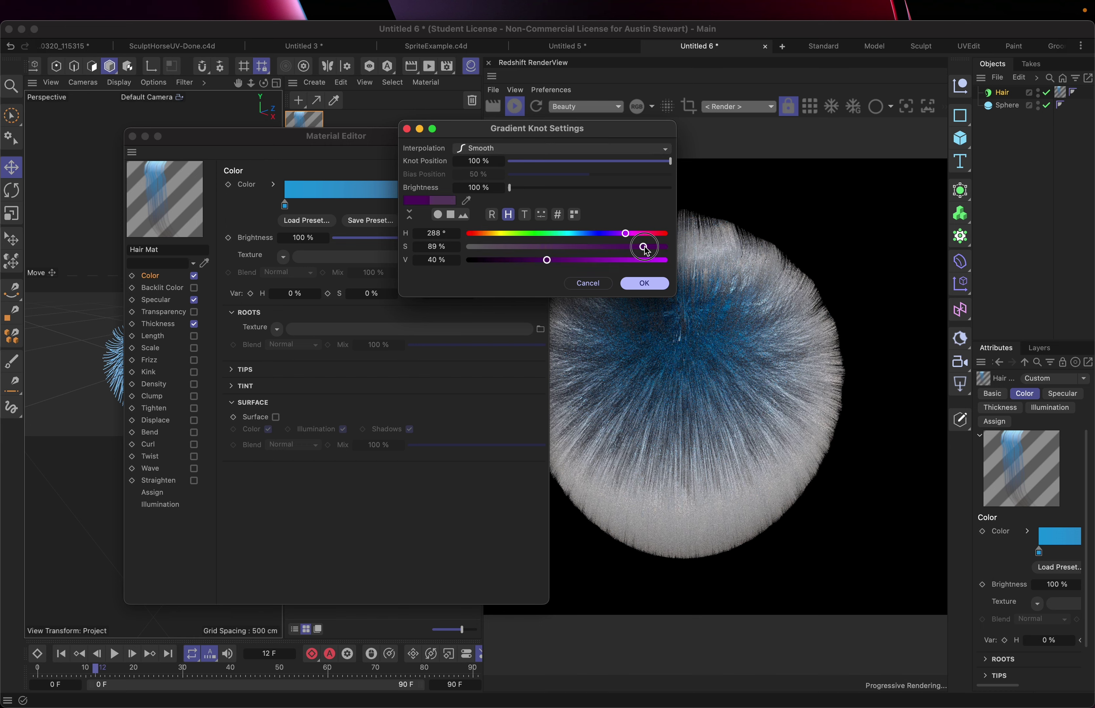
{"action": "left_click", "coordinate": [647, 260]}
{"action": "left_click", "coordinate": [646, 283]}
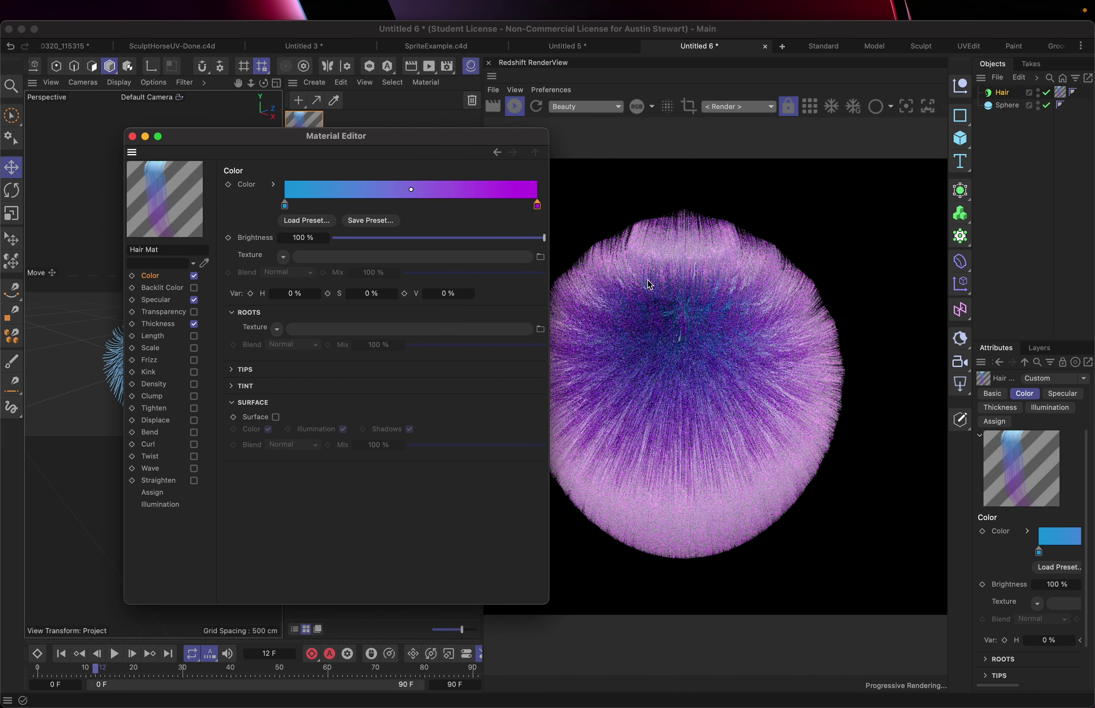
- Move the material editor aside to inspect the rendered blue-to-purple hair, and close the editor
{"action": "left_click_drag", "start_coordinate": [307, 138], "coordinate": [226, 171]}
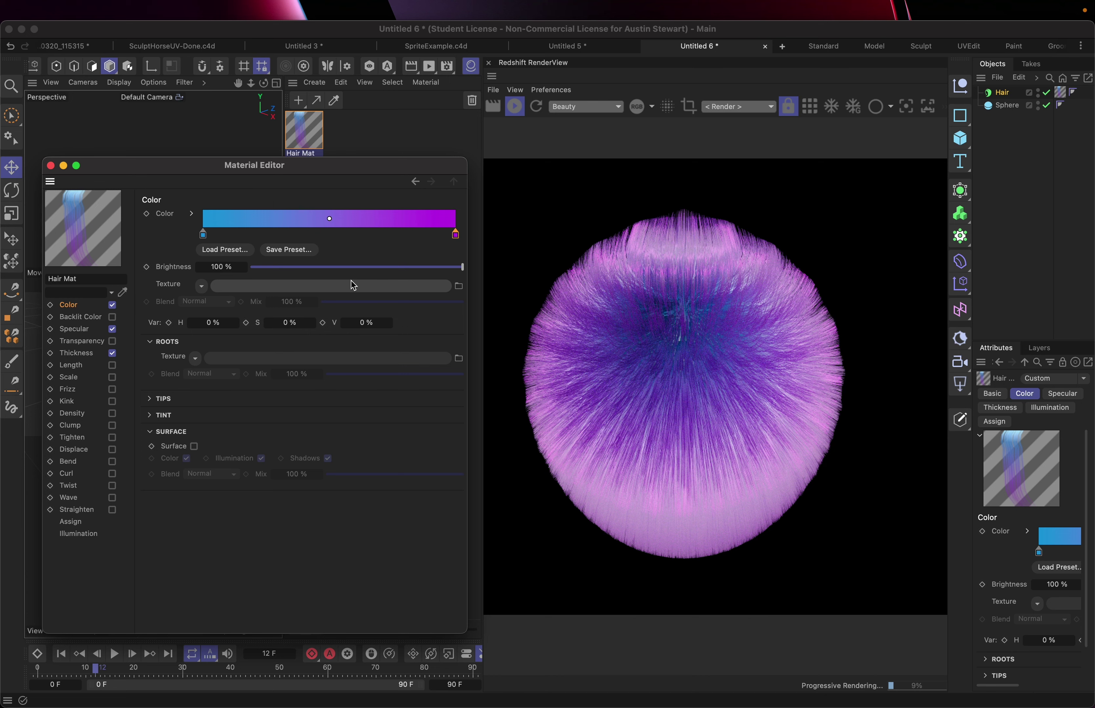
{"action": "left_click_drag", "start_coordinate": [233, 166], "coordinate": [320, 130]}
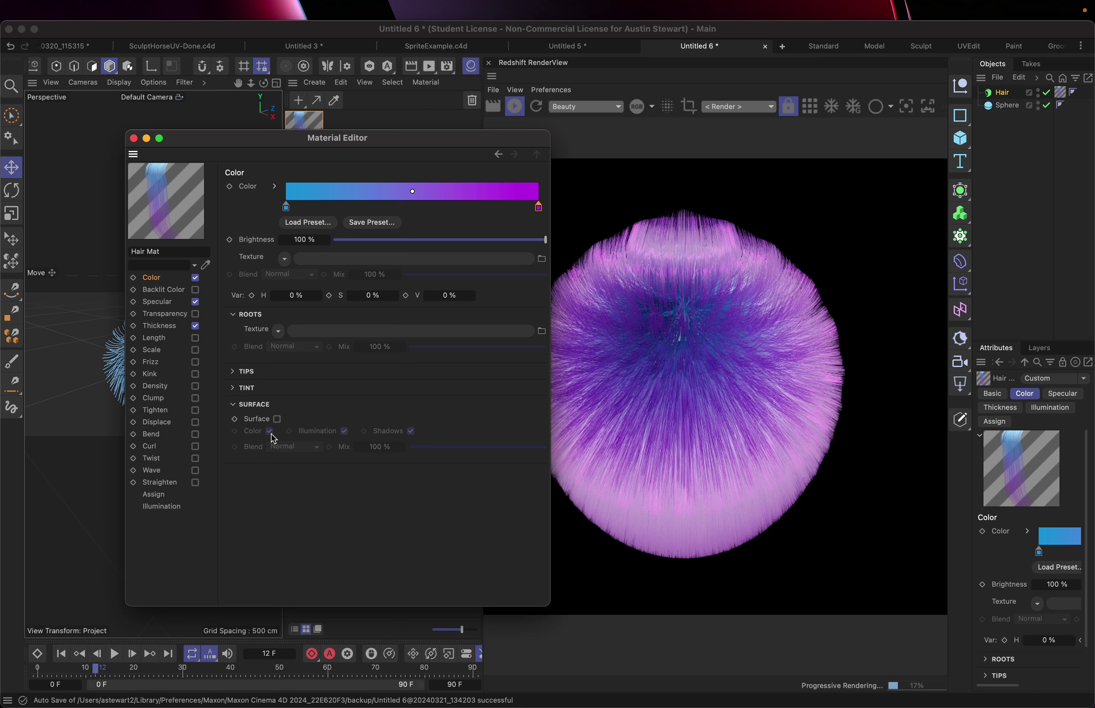
{"action": "left_click_drag", "start_coordinate": [221, 136], "coordinate": [563, 204]}
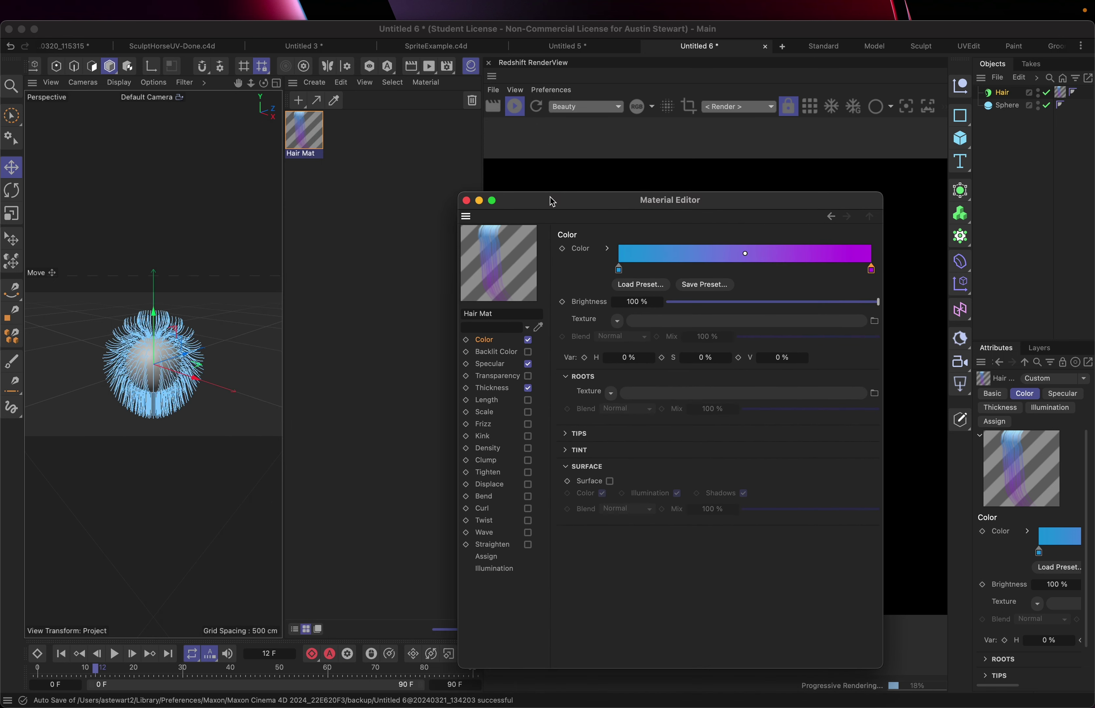
{"action": "left_click", "coordinate": [466, 201]}
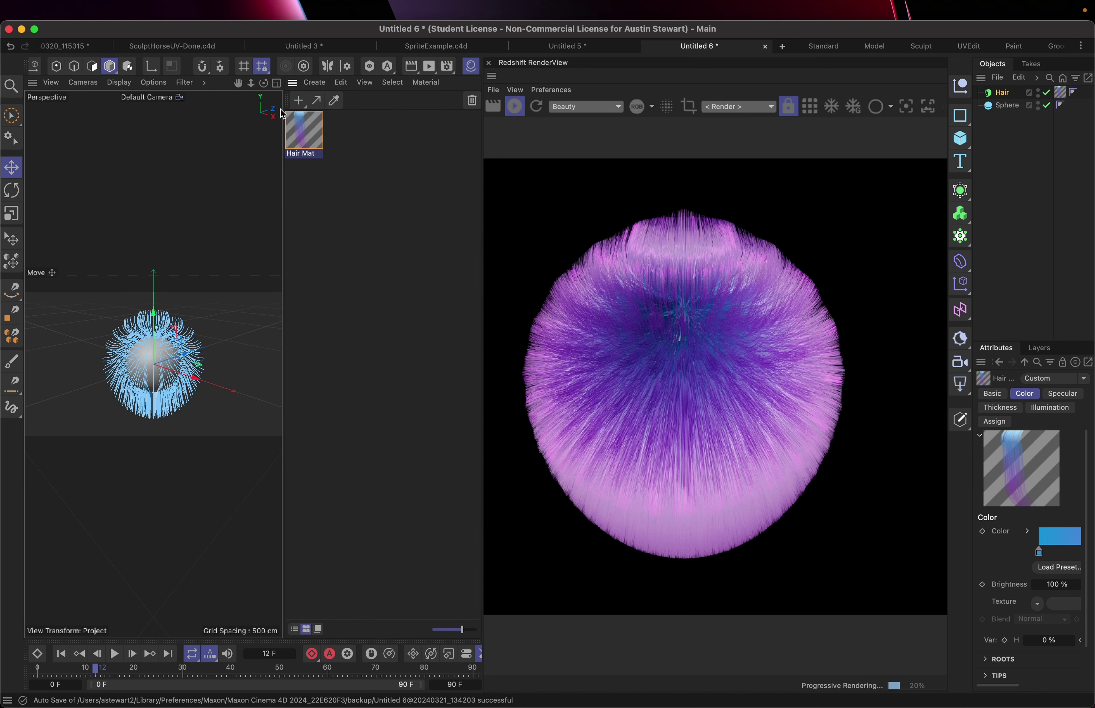
- Create a Redshift Principled Hair material and assign it to the Hair object
{"action": "left_click", "coordinate": [298, 100]}
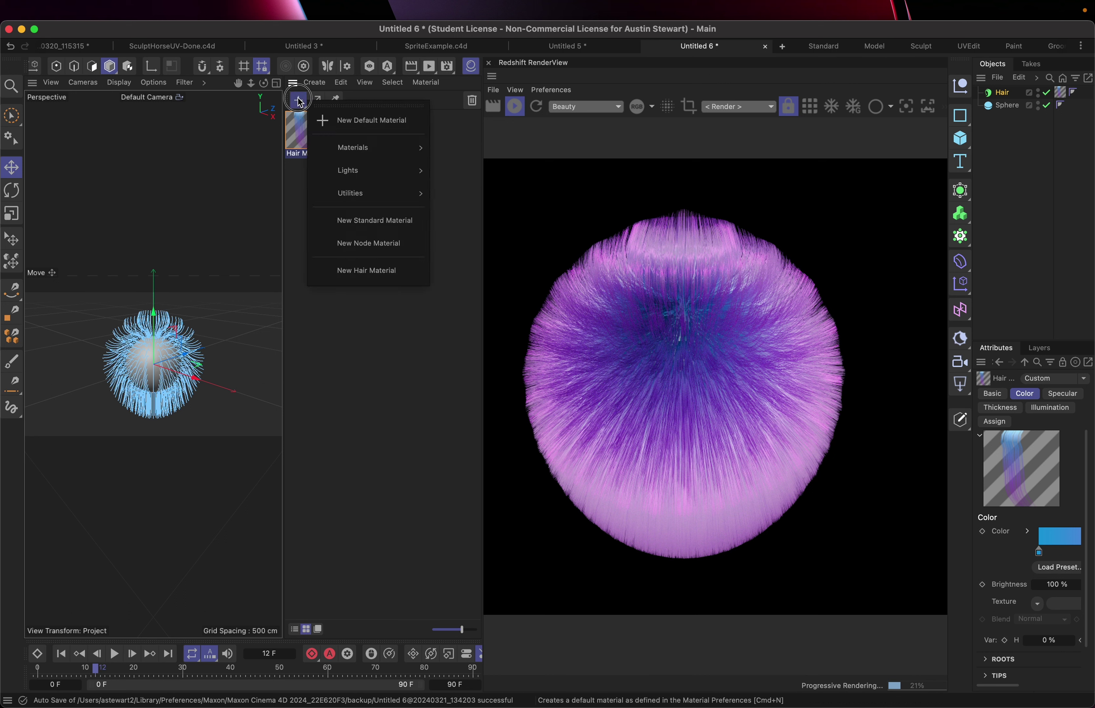
{"action": "mouse_move", "coordinate": [354, 146]}
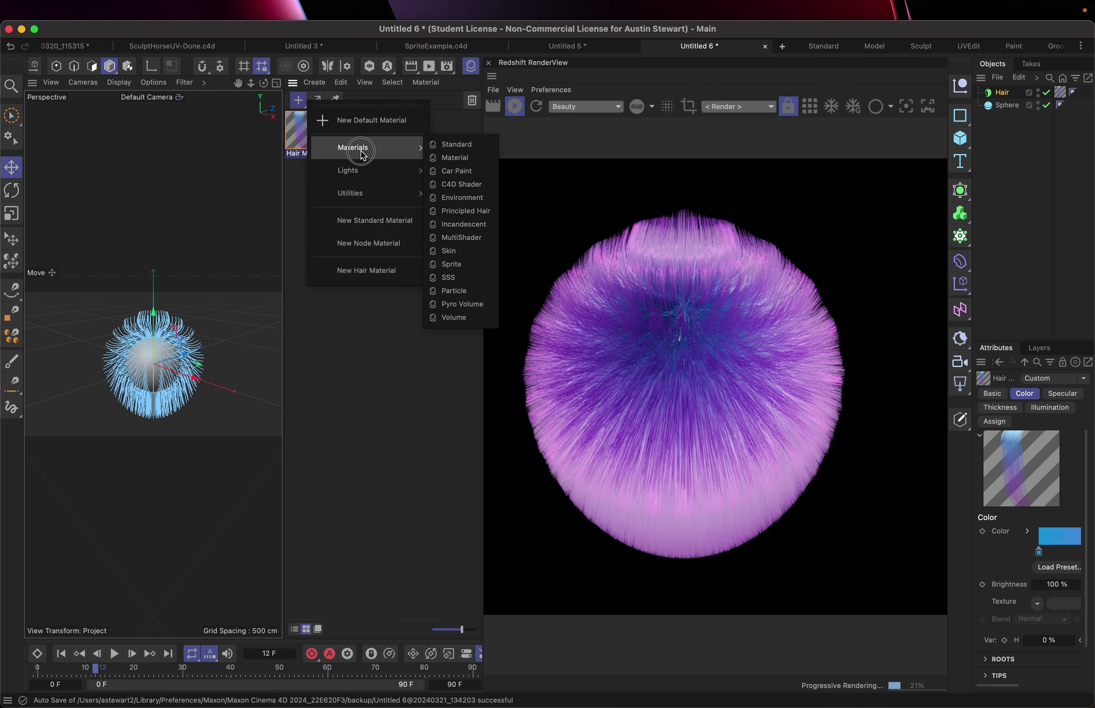
{"action": "left_click", "coordinate": [487, 211]}
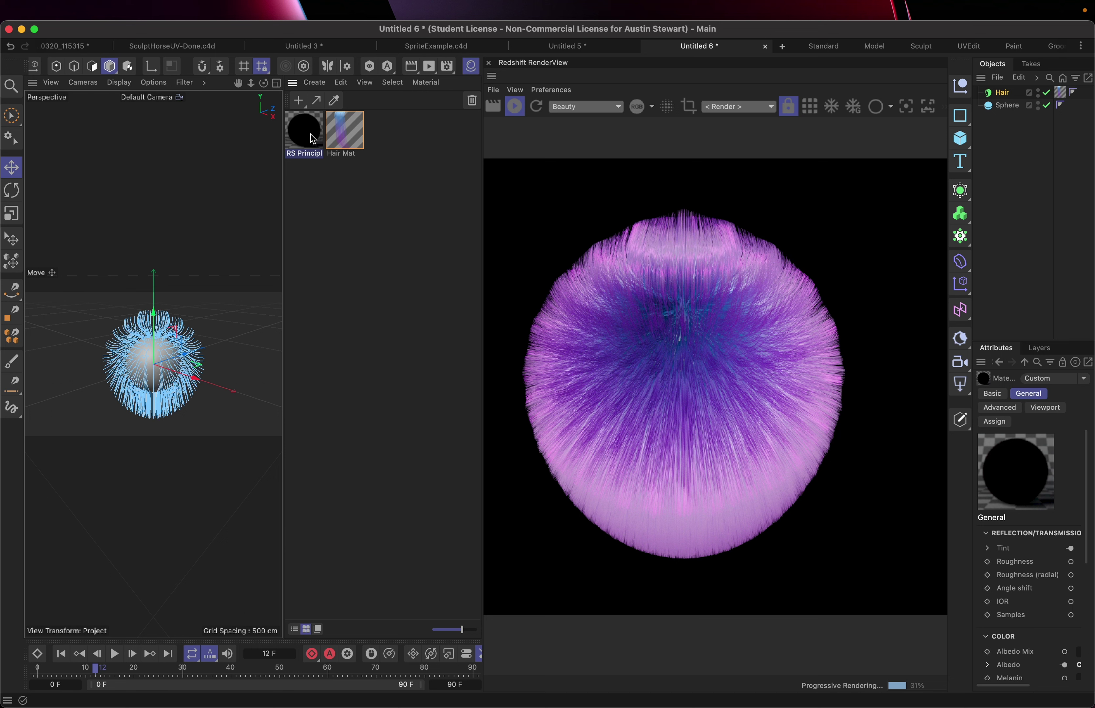
{"action": "left_click_drag", "start_coordinate": [311, 137], "coordinate": [1000, 97]}
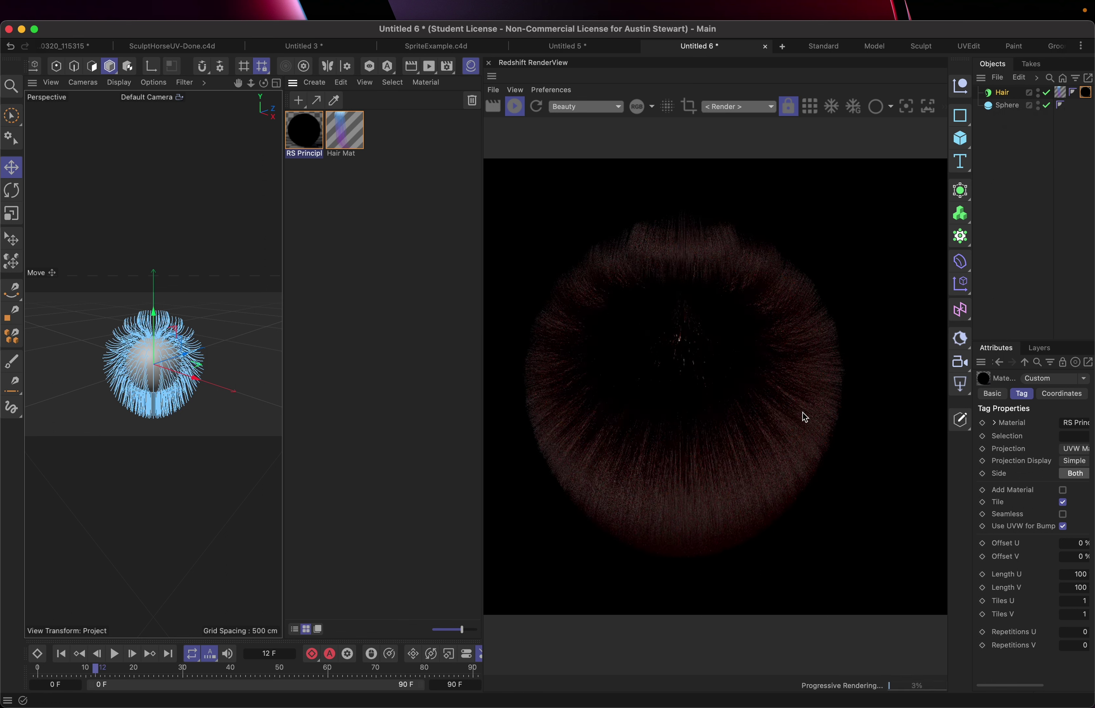
- Add a Redshift Sky to light the scene and orbit the view to bring the sky and horizon into the render
{"action": "left_click", "coordinate": [962, 388]}
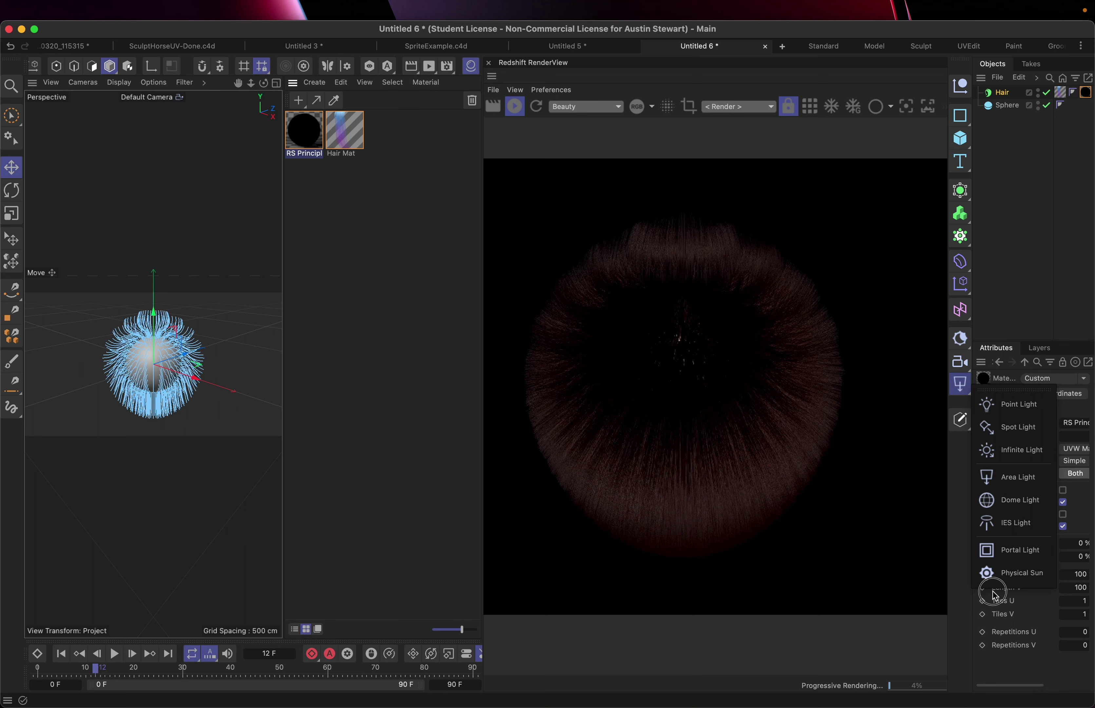
{"action": "left_click_drag", "start_coordinate": [992, 591], "coordinate": [1037, 316]}
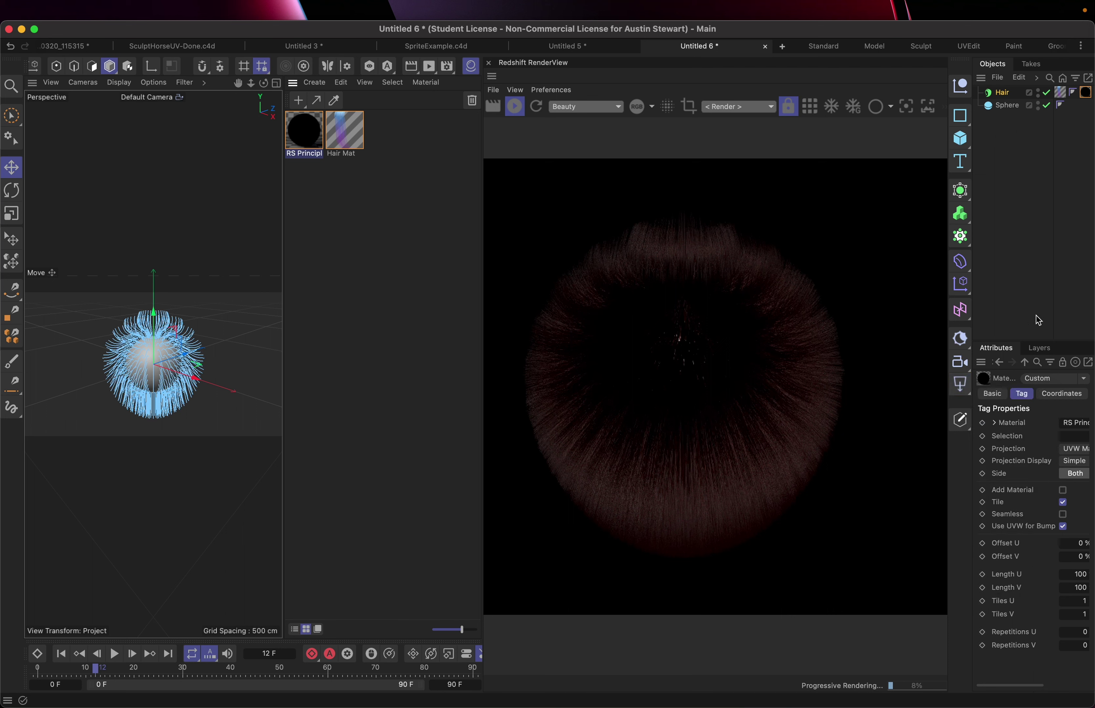
{"action": "left_click_drag", "start_coordinate": [958, 339], "coordinate": [1042, 365]}
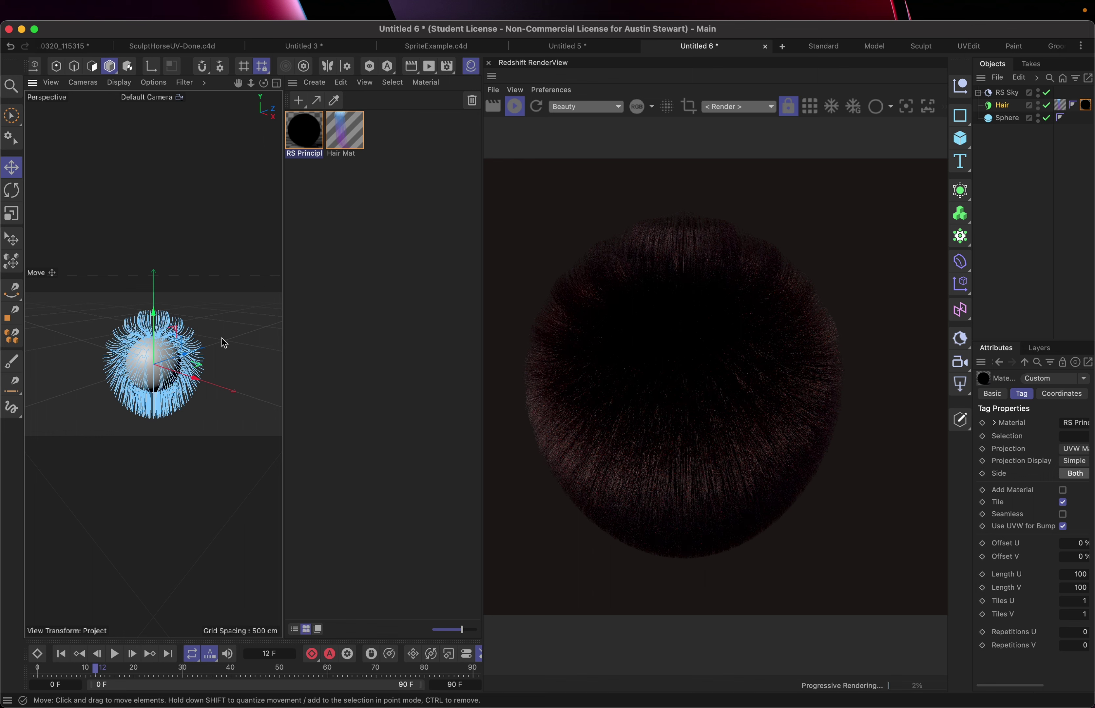
{"action": "left_click_drag", "start_coordinate": [222, 338], "coordinate": [213, 304], "text": "alt"}
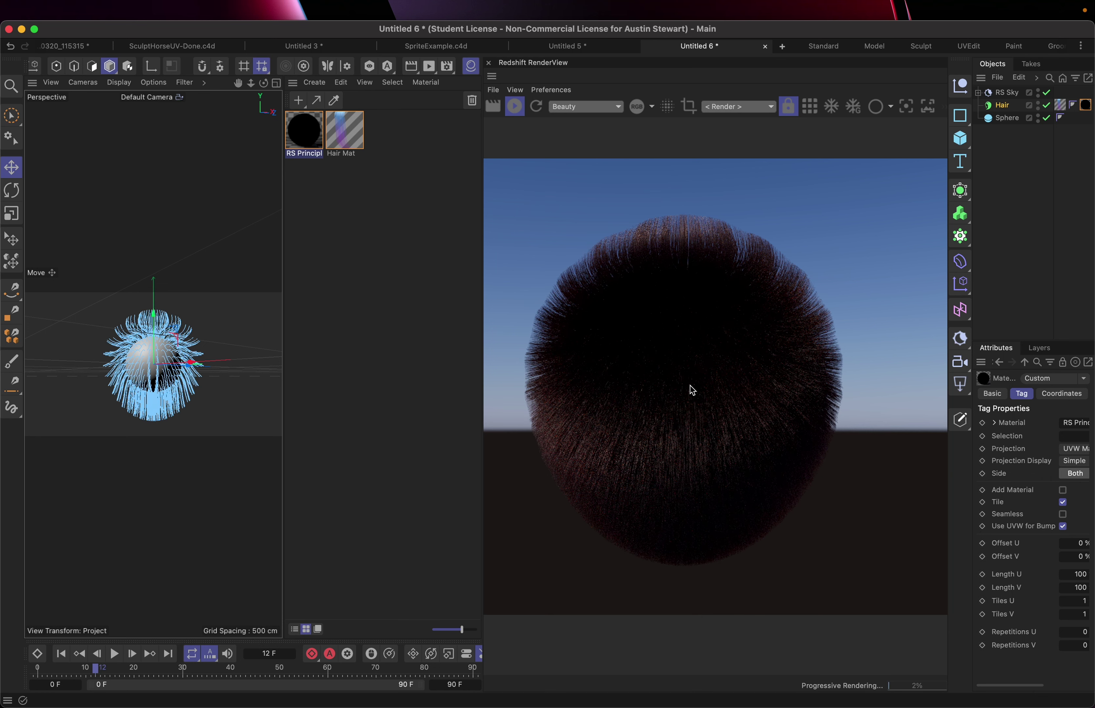
- Open the RS Principled Hair material's node graph, check the C4D Hair Attributes node, and show the Principled Hair node's settings beside the render
{"action": "double_click", "coordinate": [305, 131]}
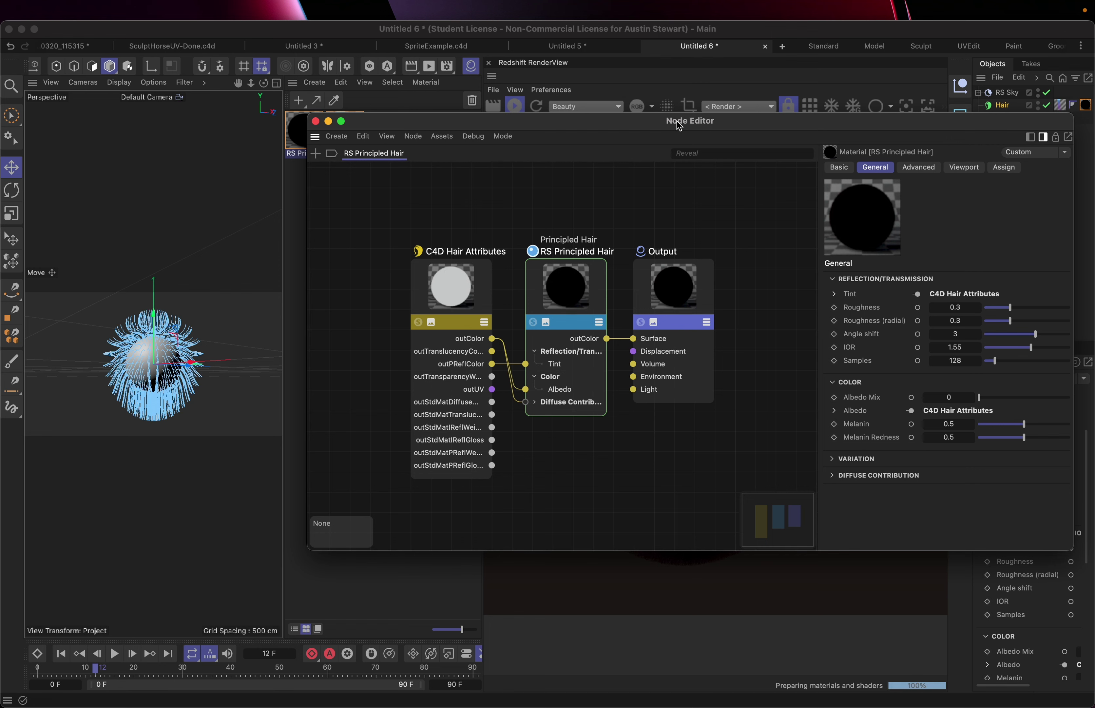
{"action": "left_click_drag", "start_coordinate": [680, 126], "coordinate": [318, 147]}
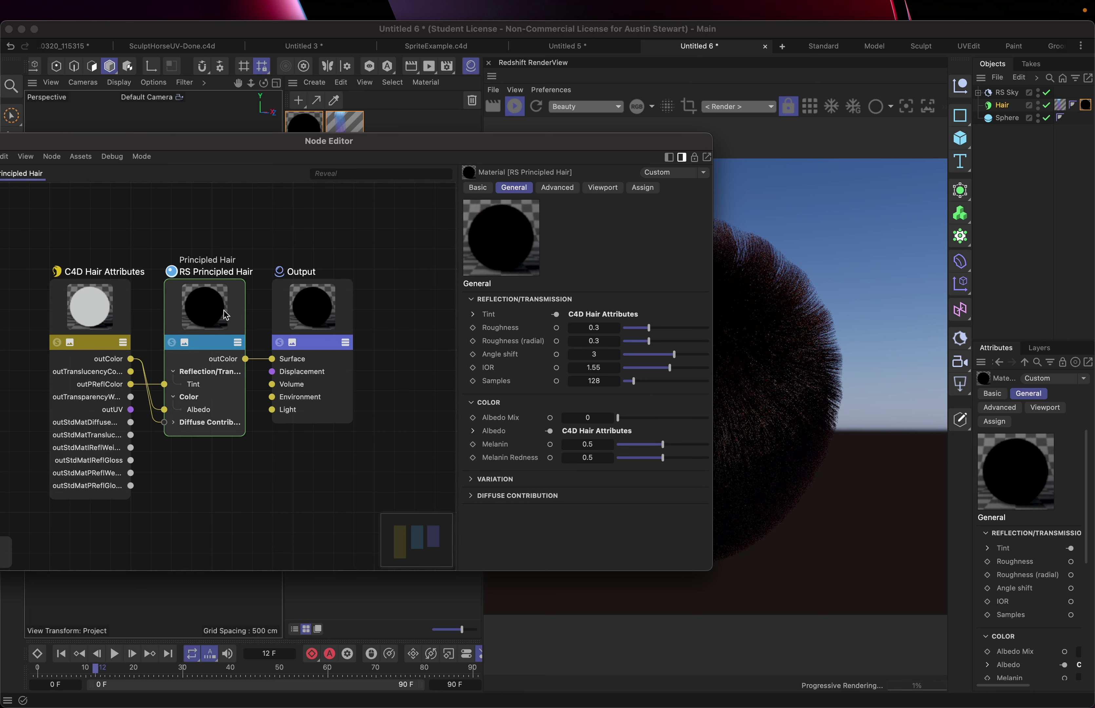
{"action": "left_click", "coordinate": [89, 307]}
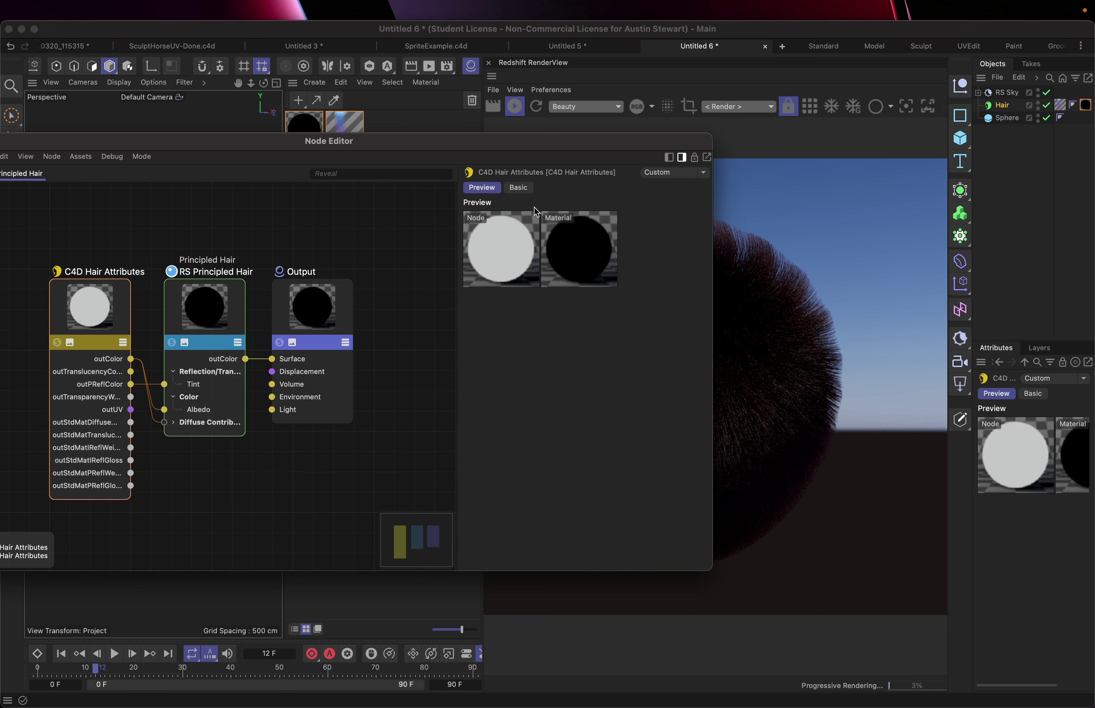
{"action": "left_click", "coordinate": [201, 297]}
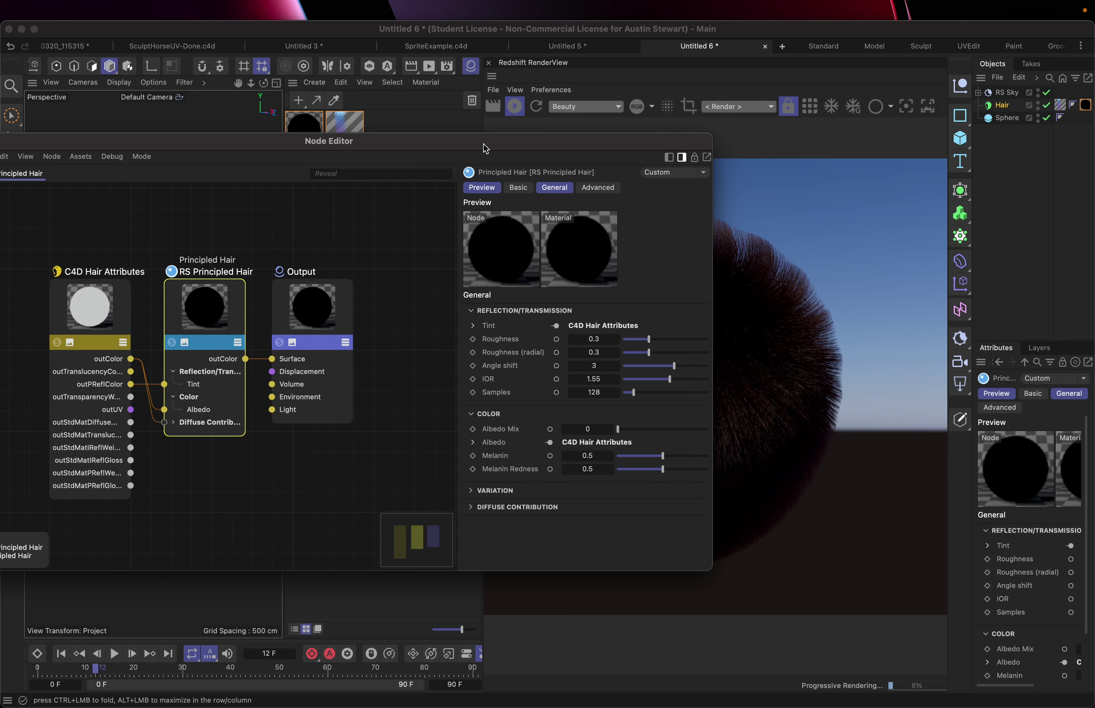
{"action": "left_click_drag", "start_coordinate": [486, 148], "coordinate": [324, 146]}
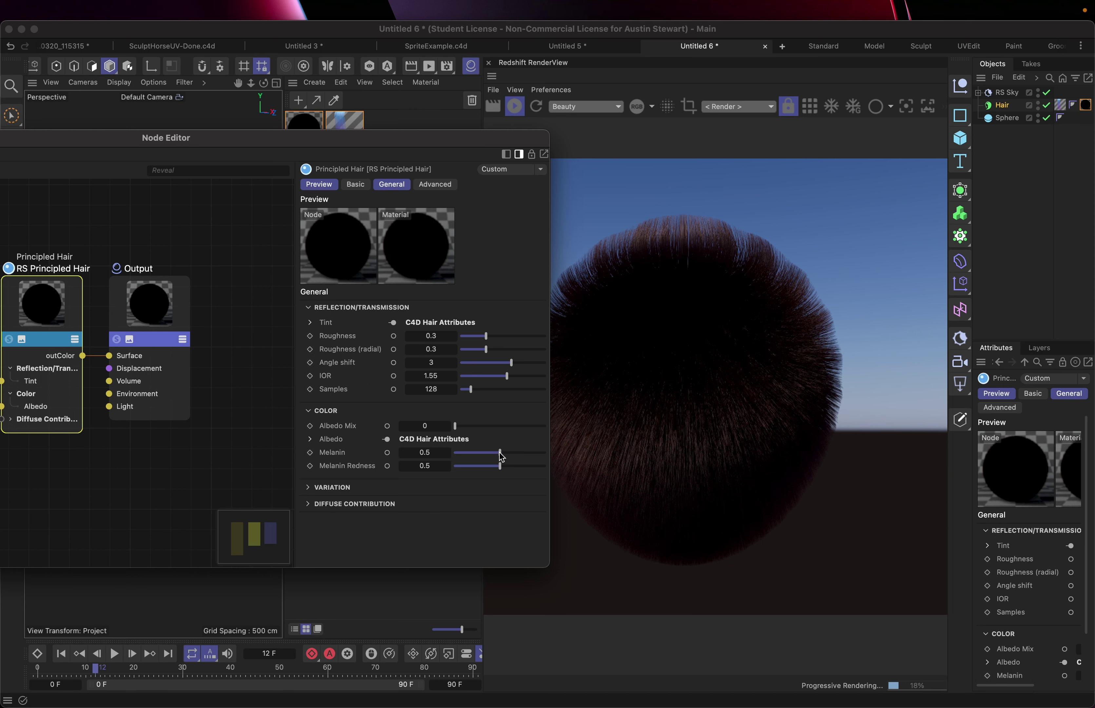
- Try a light hair color on the Principled Hair node with Melanin at 0.045 and Melanin Redness at 0.079
{"action": "left_click_drag", "start_coordinate": [501, 456], "coordinate": [422, 456]}
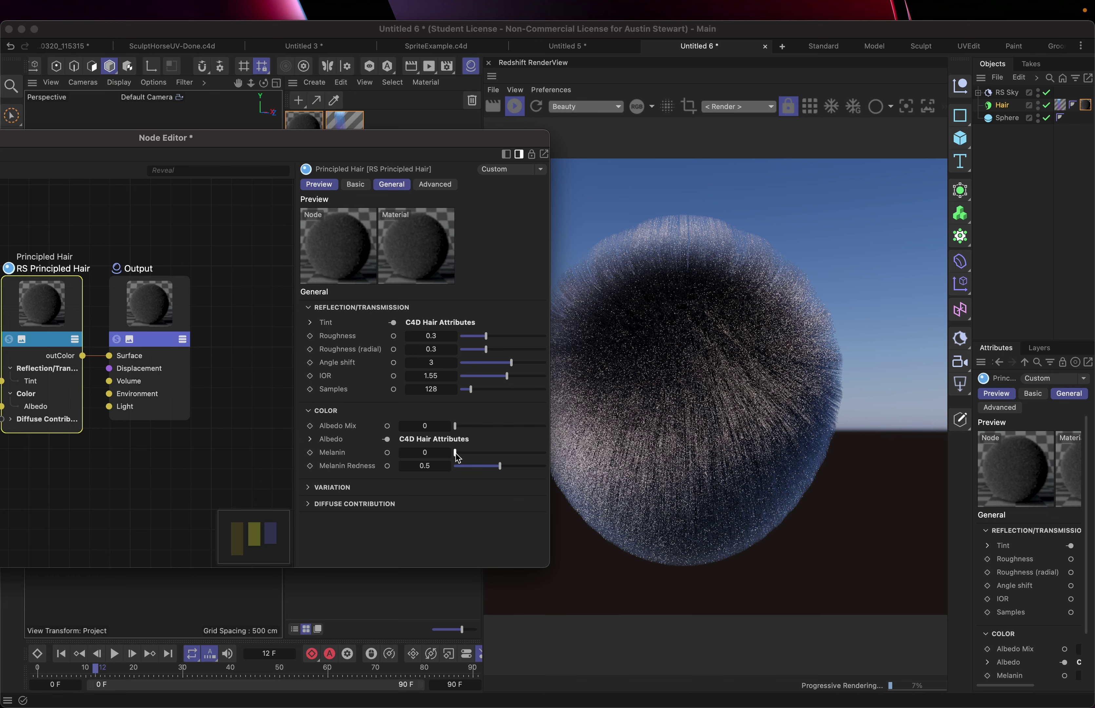
{"action": "left_click_drag", "start_coordinate": [457, 456], "coordinate": [460, 458]}
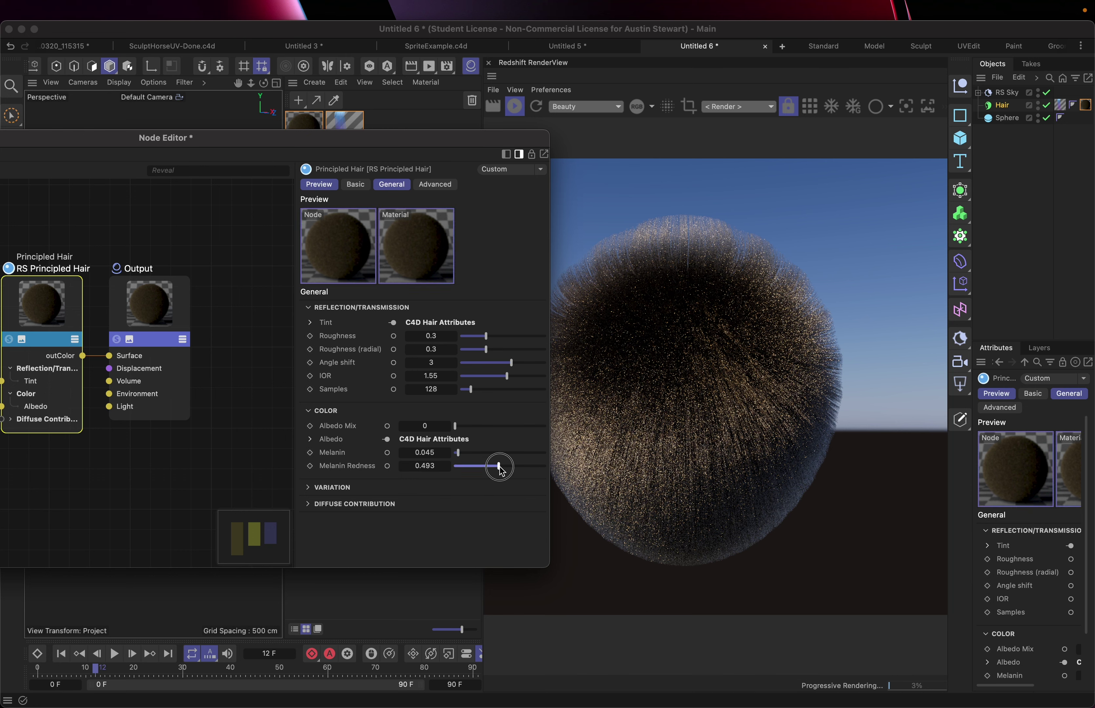
{"action": "left_click_drag", "start_coordinate": [501, 466], "coordinate": [456, 467]}
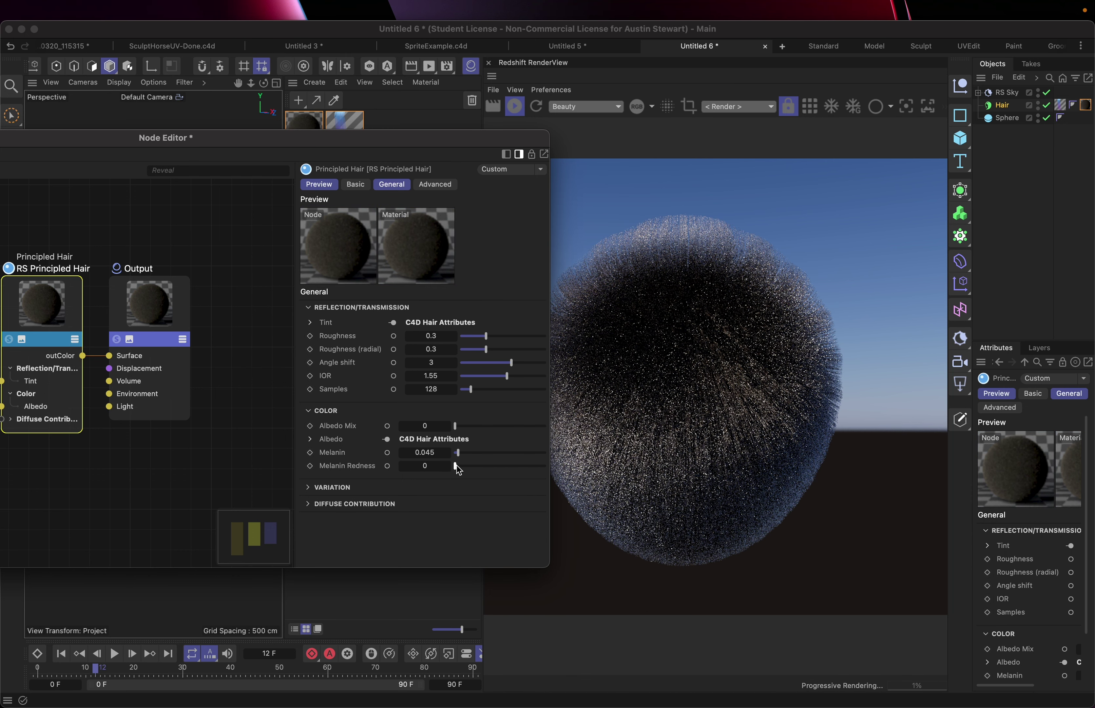
{"action": "left_click_drag", "start_coordinate": [454, 466], "coordinate": [464, 470]}
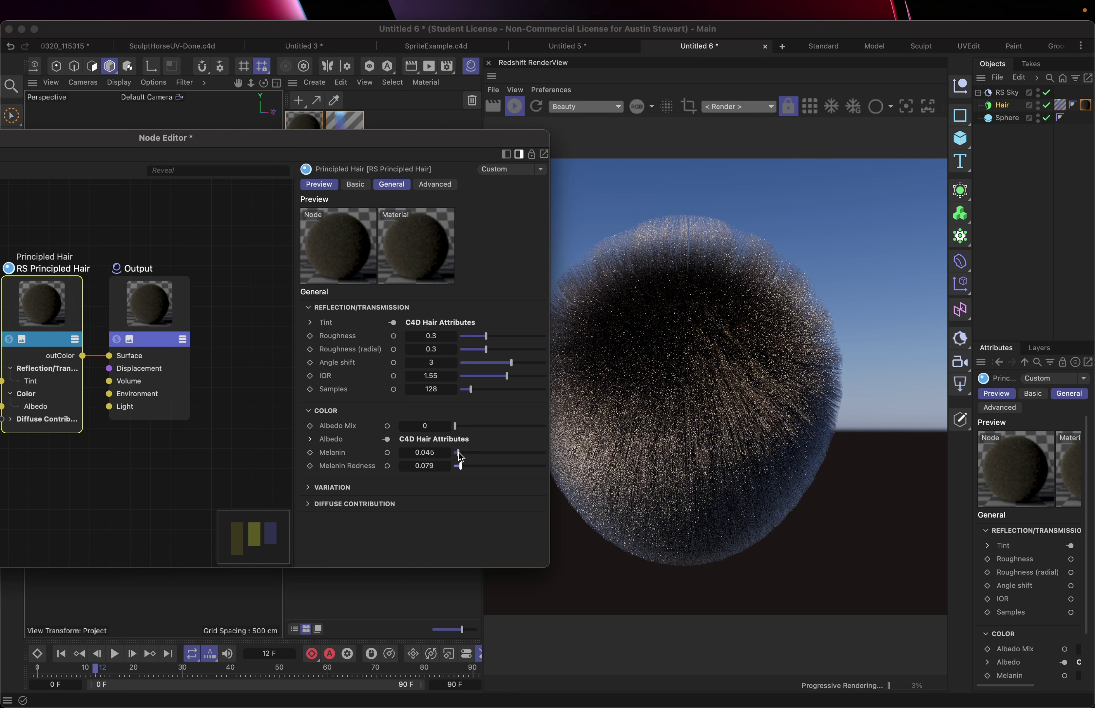
- Try Melanin Redness at 0.99 and Melanin values ranging from 0 to 0.955 on the Principled Hair node
{"action": "left_click_drag", "start_coordinate": [460, 456], "coordinate": [522, 455]}
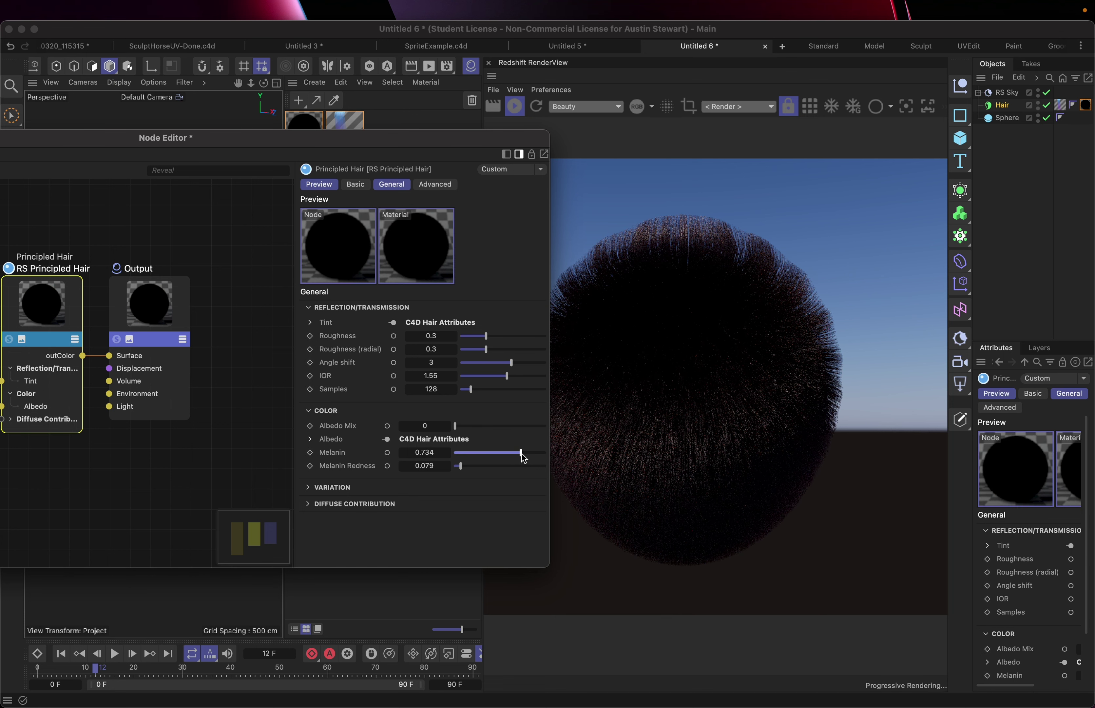
{"action": "left_click_drag", "start_coordinate": [523, 457], "coordinate": [535, 455]}
{"action": "mouse_move", "coordinate": [461, 466]}
{"action": "left_mouse_down"}
{"action": "mouse_move", "coordinate": [545, 467]}
{"action": "mouse_move", "coordinate": [509, 452]}
{"action": "mouse_move", "coordinate": [461, 455]}
{"action": "left_mouse_up"}
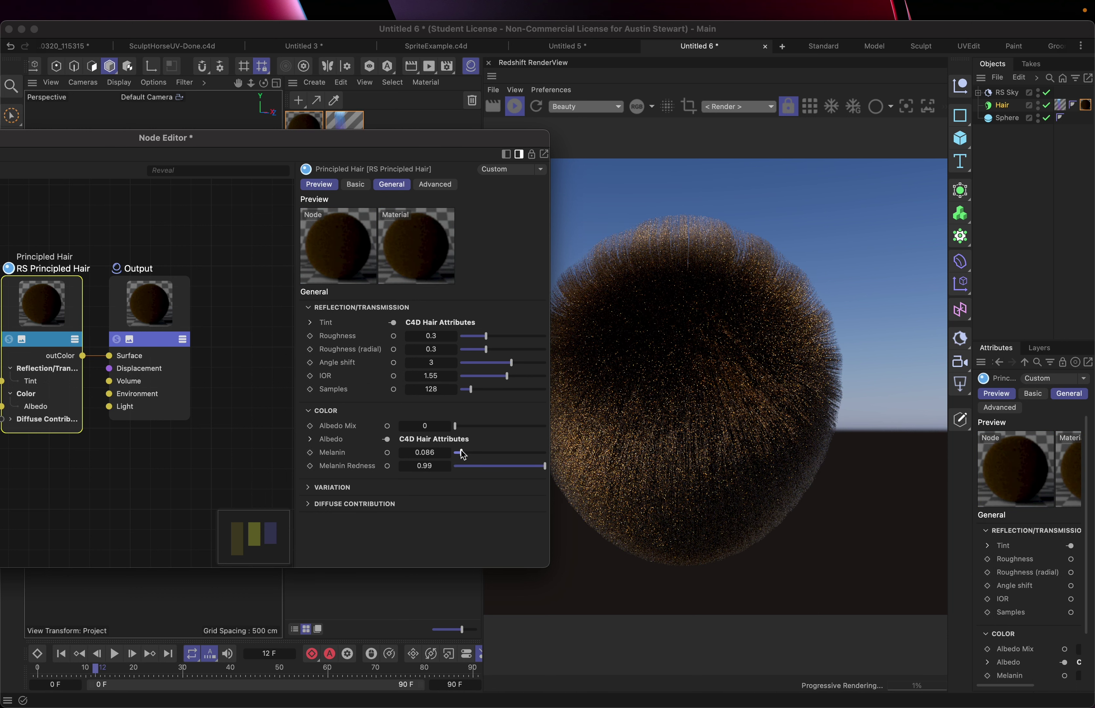
{"action": "left_click_drag", "start_coordinate": [464, 457], "coordinate": [461, 456]}
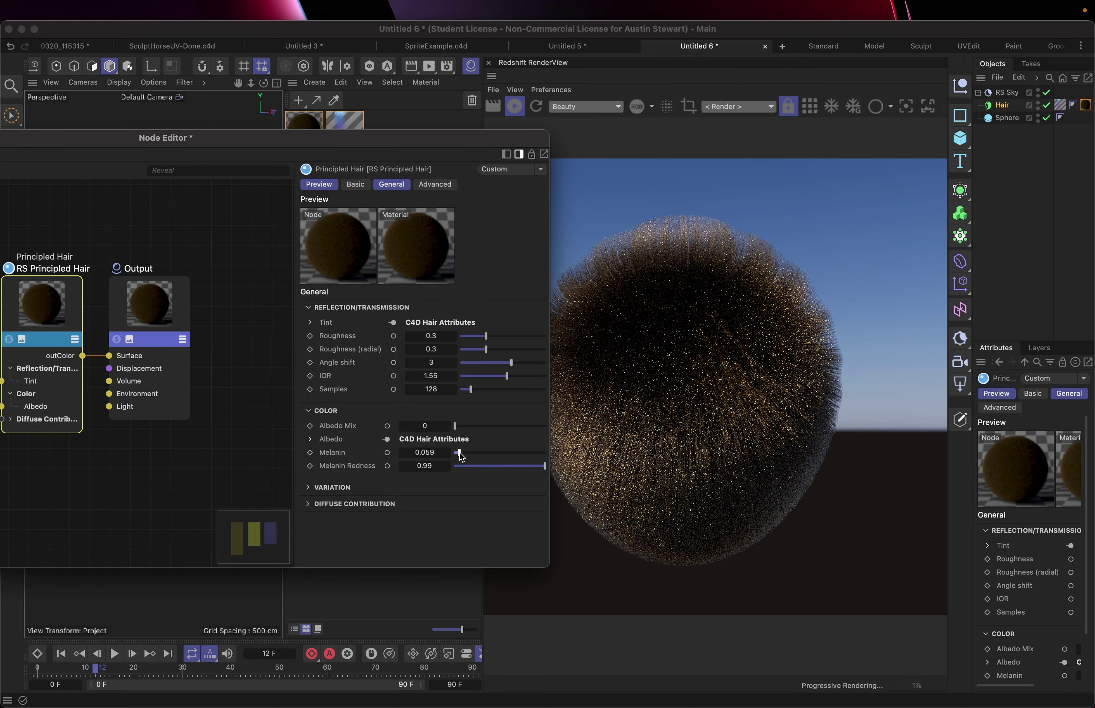
{"action": "left_click_drag", "start_coordinate": [462, 457], "coordinate": [544, 454]}
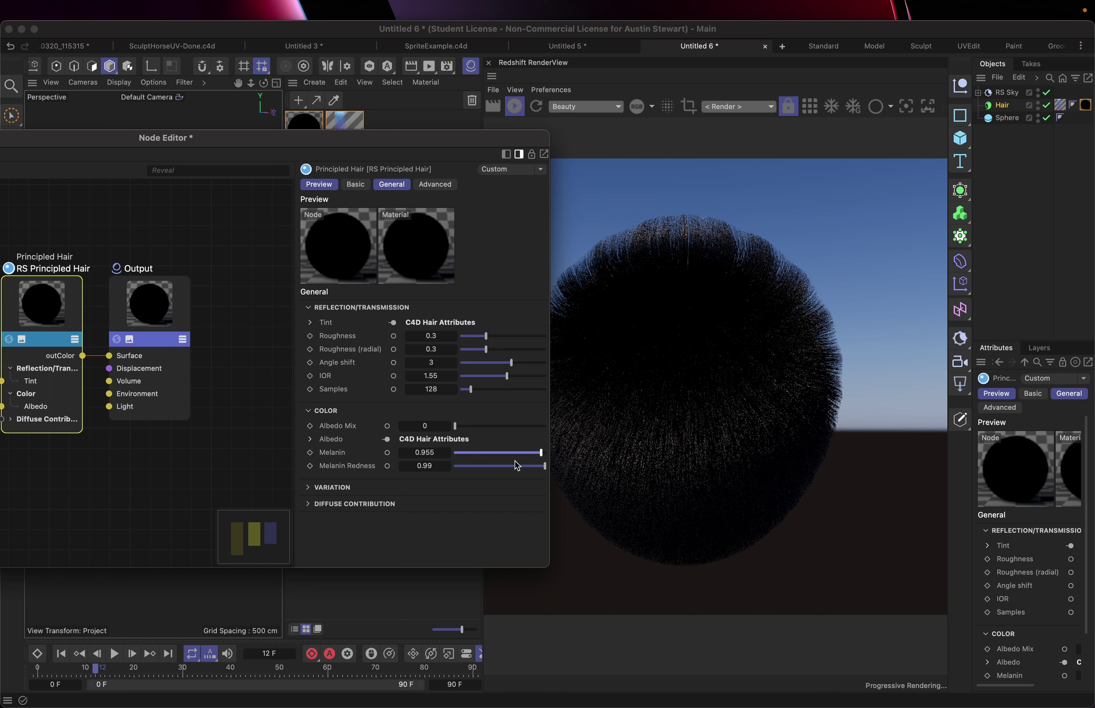
{"action": "left_click_drag", "start_coordinate": [541, 453], "coordinate": [387, 442]}
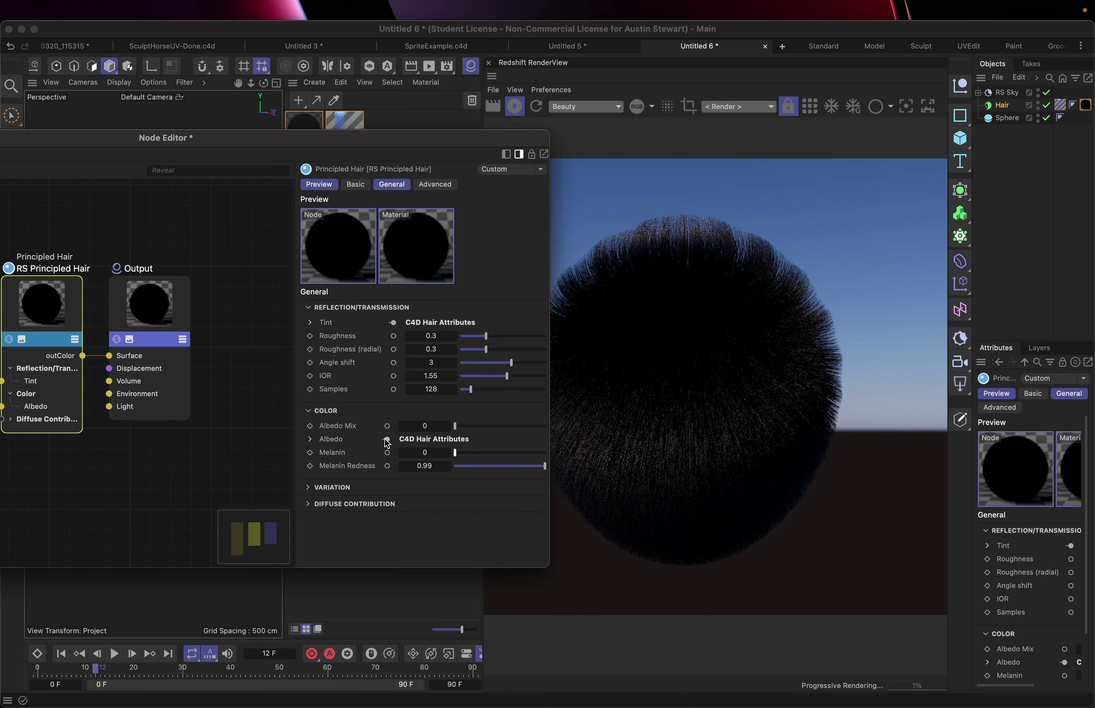
- Set the Principled Hair node's Melanin to 0.445, Melanin Redness to 0.452 and Albedo Mix to 1
{"action": "left_click", "coordinate": [495, 453]}
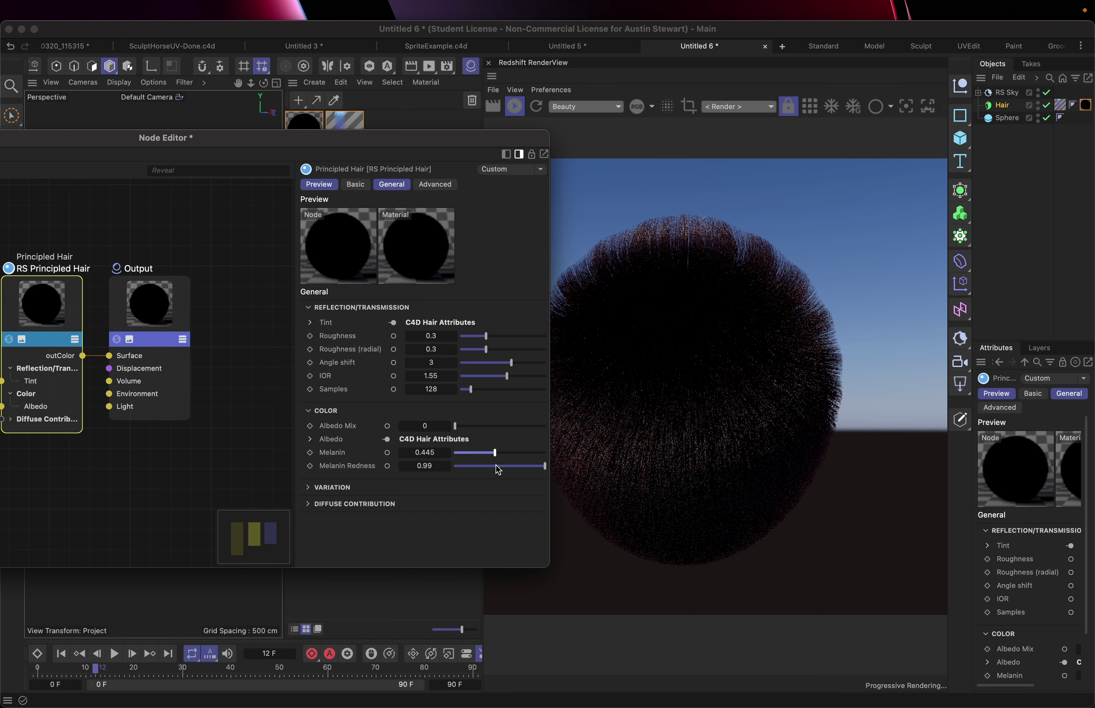
{"action": "left_click", "coordinate": [497, 466]}
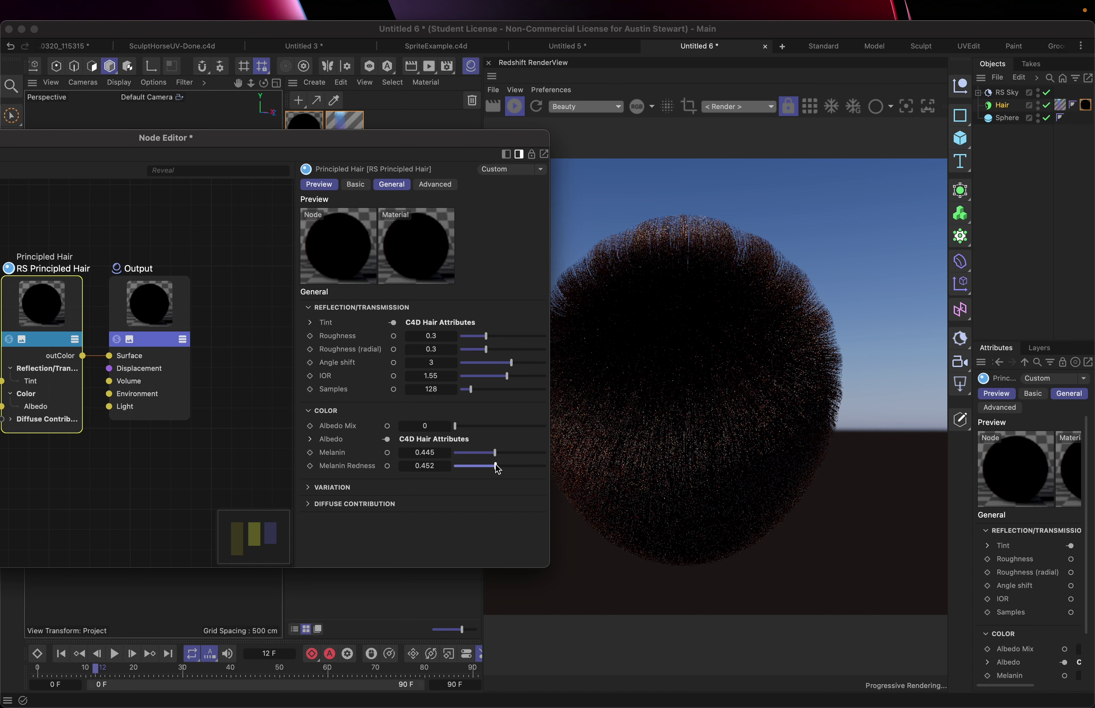
{"action": "left_click_drag", "start_coordinate": [459, 430], "coordinate": [476, 428]}
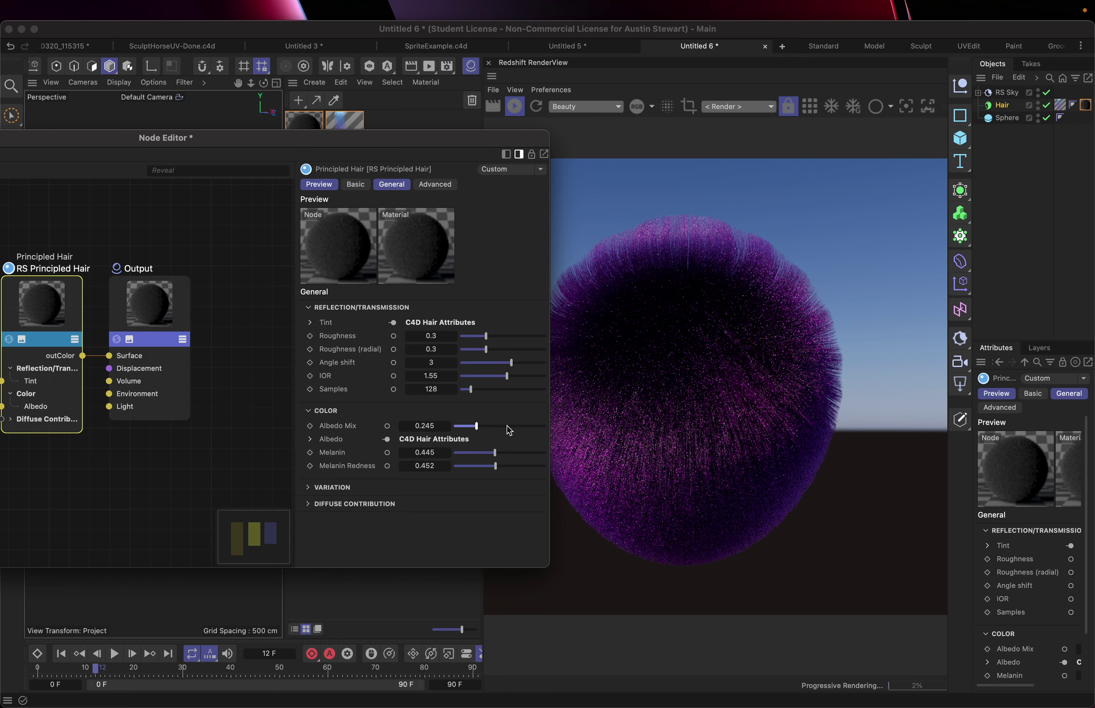
{"action": "left_click_drag", "start_coordinate": [476, 426], "coordinate": [614, 423]}
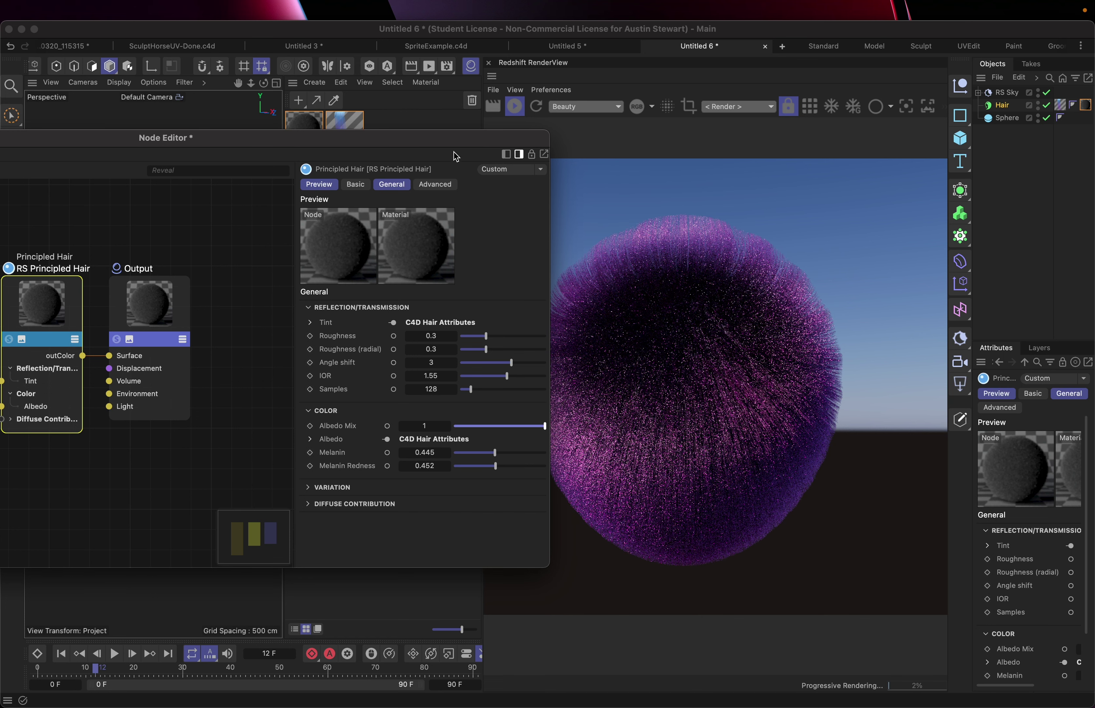
- Move the node editor clear of the render and remove the RS Principled Hair material tag from the Hair object
{"action": "left_click_drag", "start_coordinate": [437, 136], "coordinate": [590, 131]}
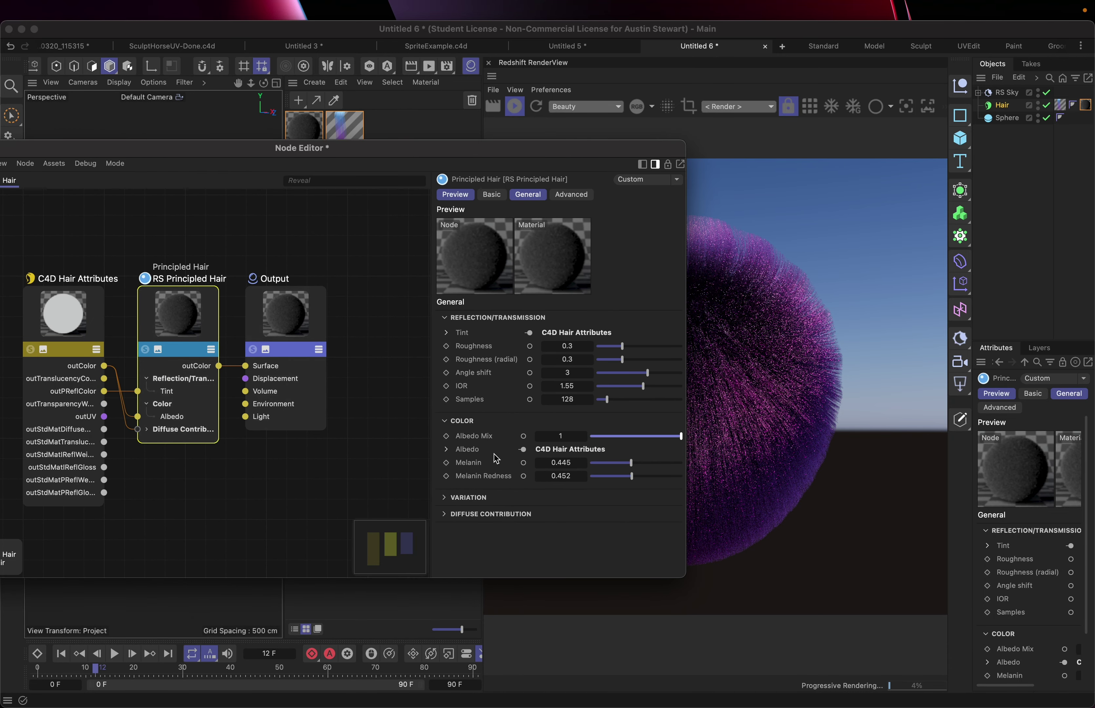
{"action": "left_click_drag", "start_coordinate": [443, 148], "coordinate": [277, 433]}
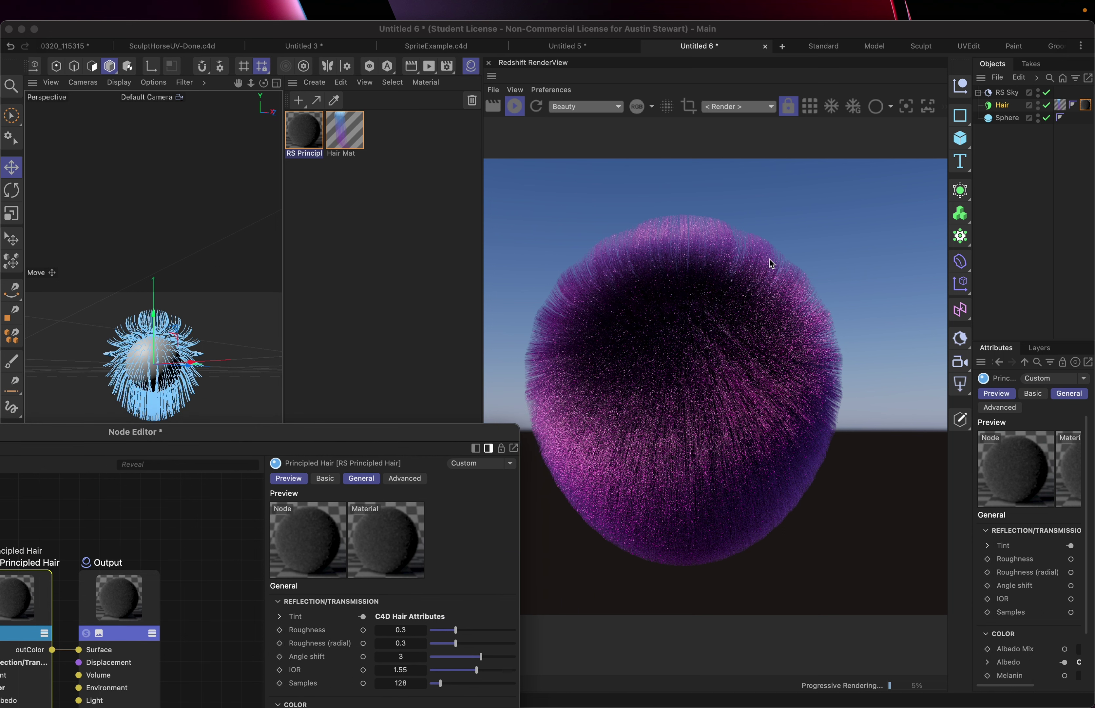
{"action": "left_click", "coordinate": [1086, 105]}
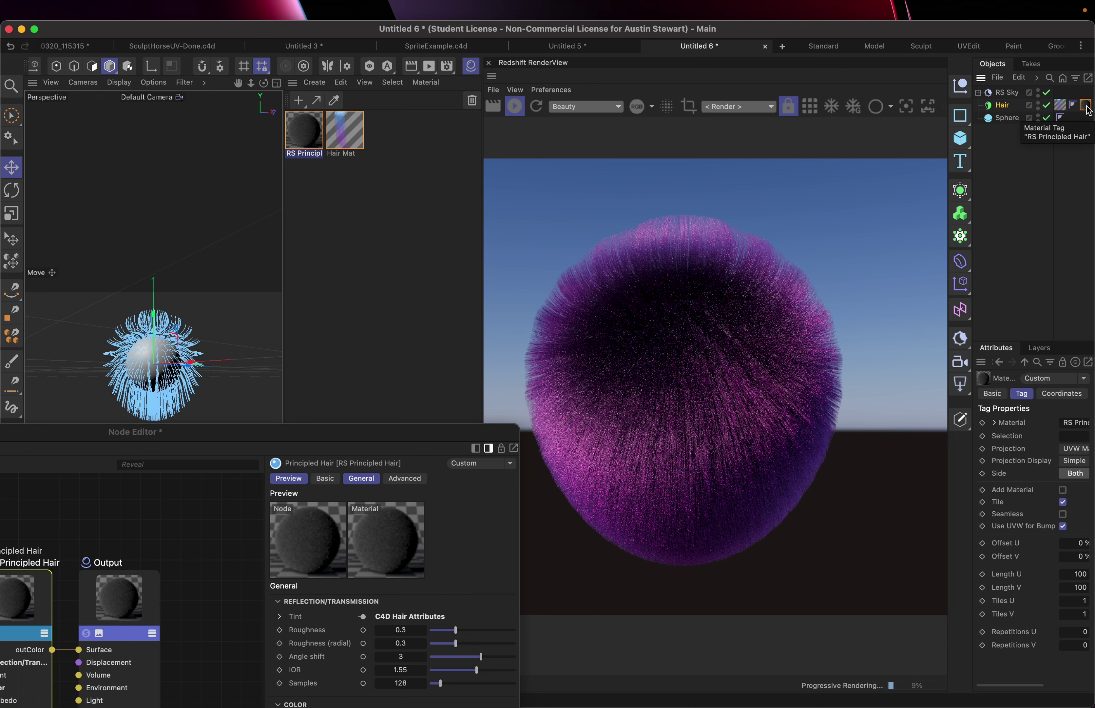
{"action": "key", "text": "Delete"}
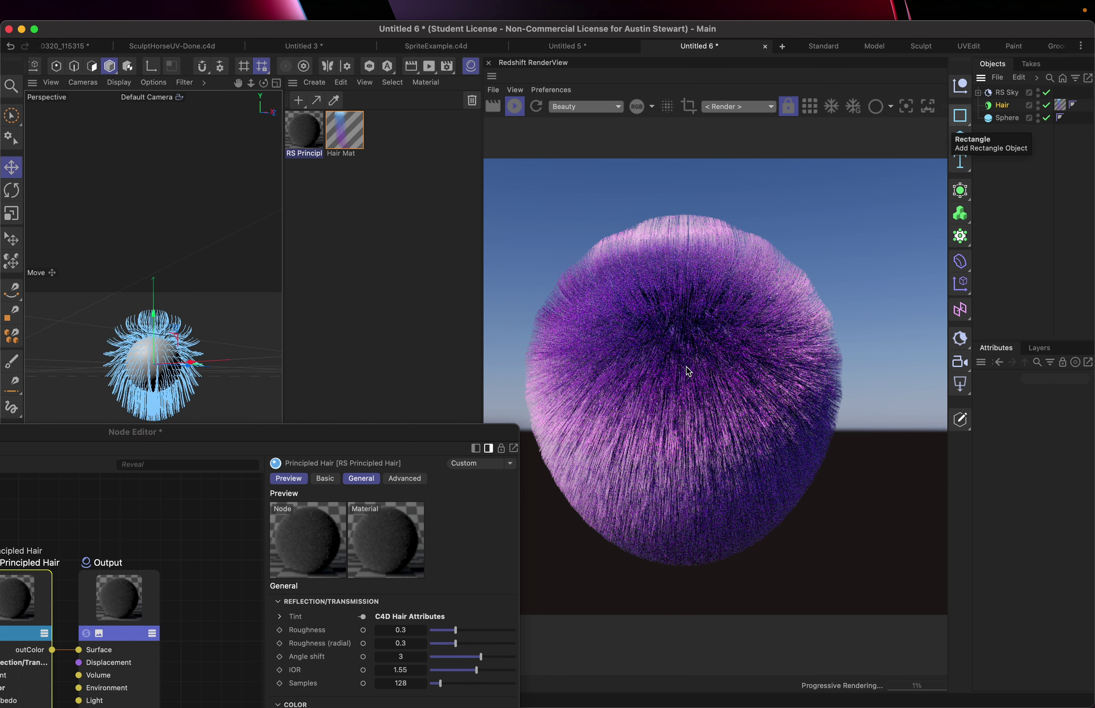
- Close the node editor and open Hair Mat in the material editor, placed beside the render
{"action": "left_click_drag", "start_coordinate": [293, 433], "coordinate": [291, 252]}
{"action": "left_click", "coordinate": [351, 127]}
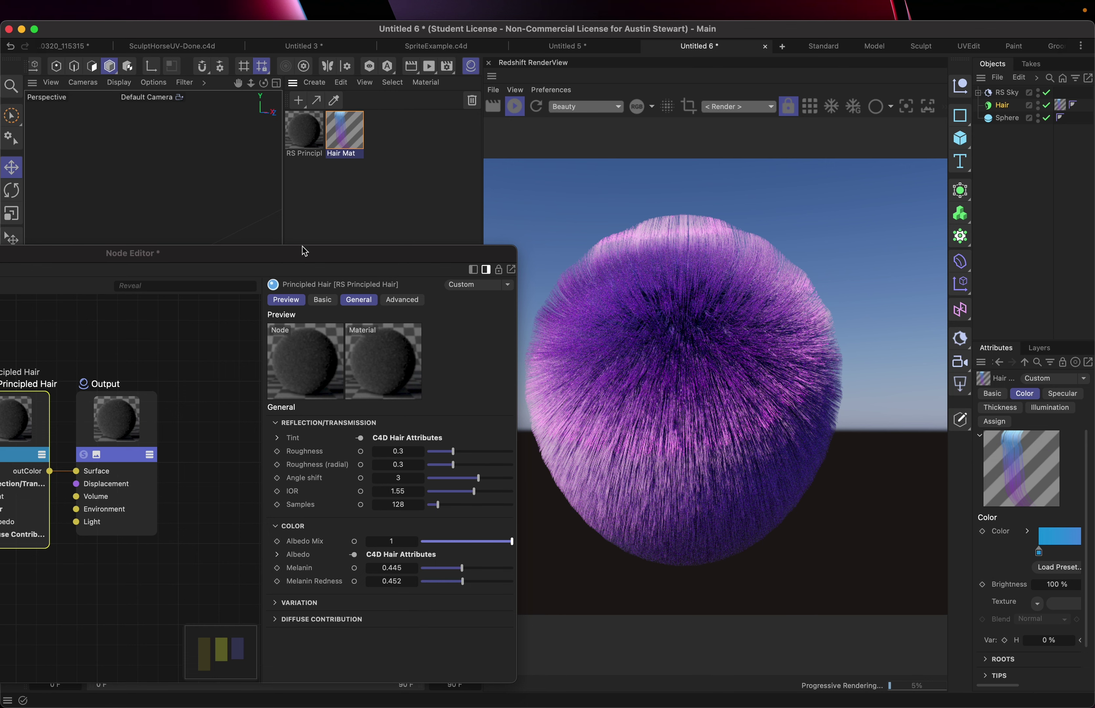
{"action": "left_click_drag", "start_coordinate": [302, 253], "coordinate": [821, 240]}
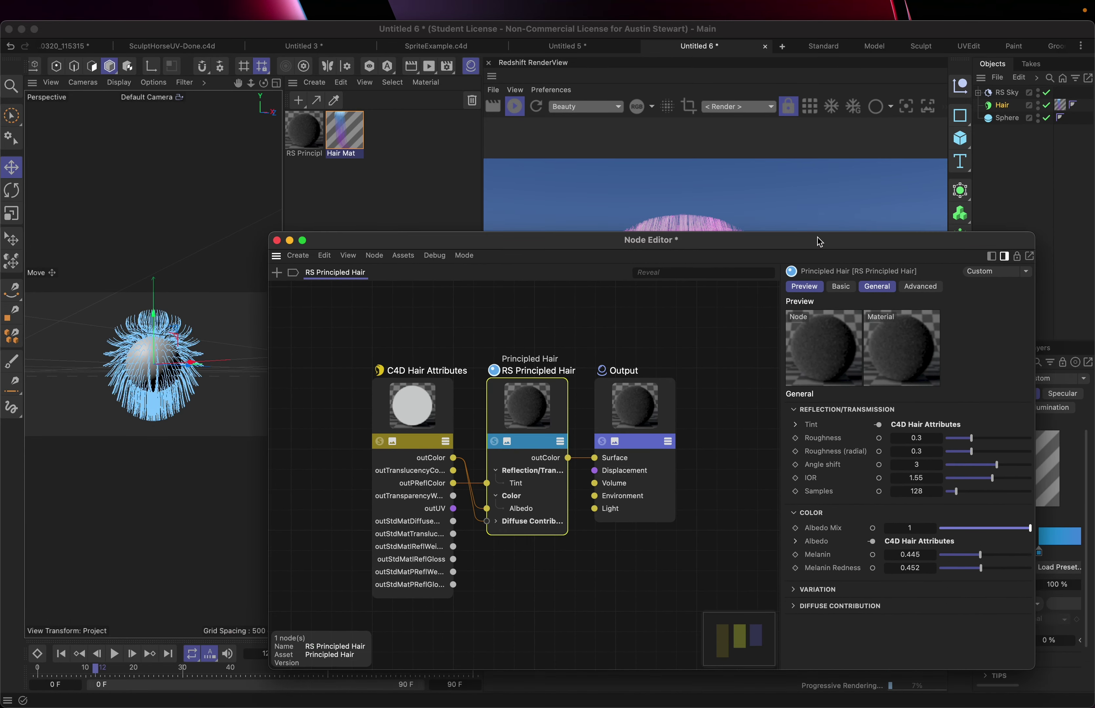
{"action": "left_click", "coordinate": [277, 240]}
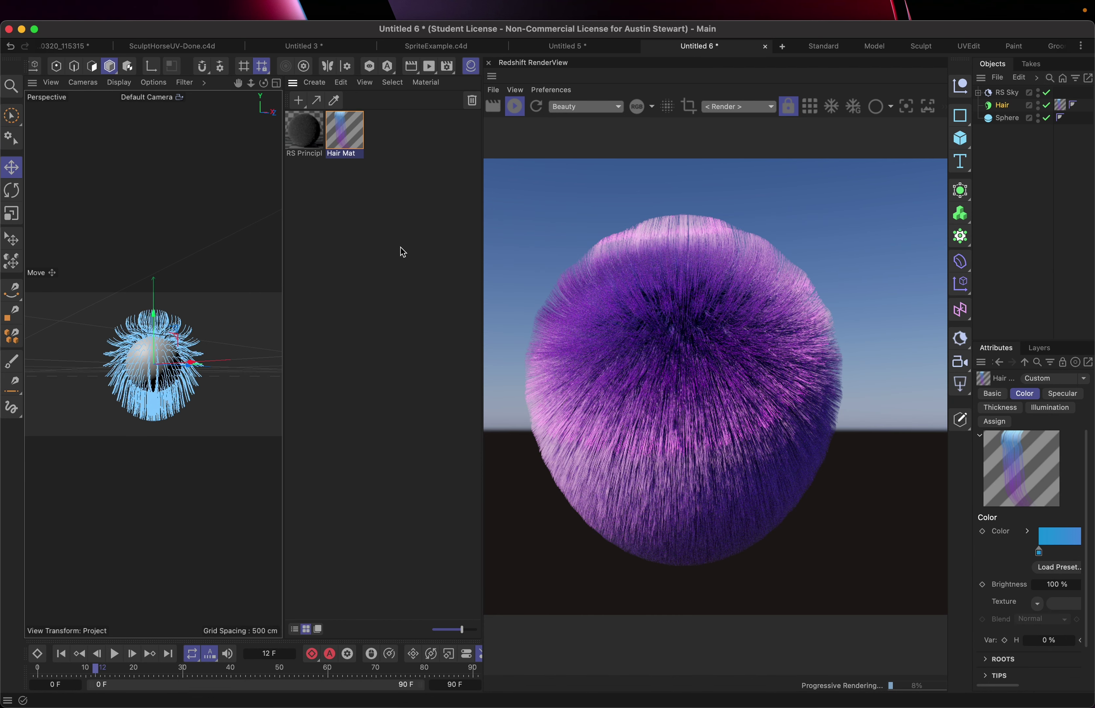
{"action": "double_click", "coordinate": [341, 137]}
{"action": "left_click_drag", "start_coordinate": [463, 125], "coordinate": [197, 102]}
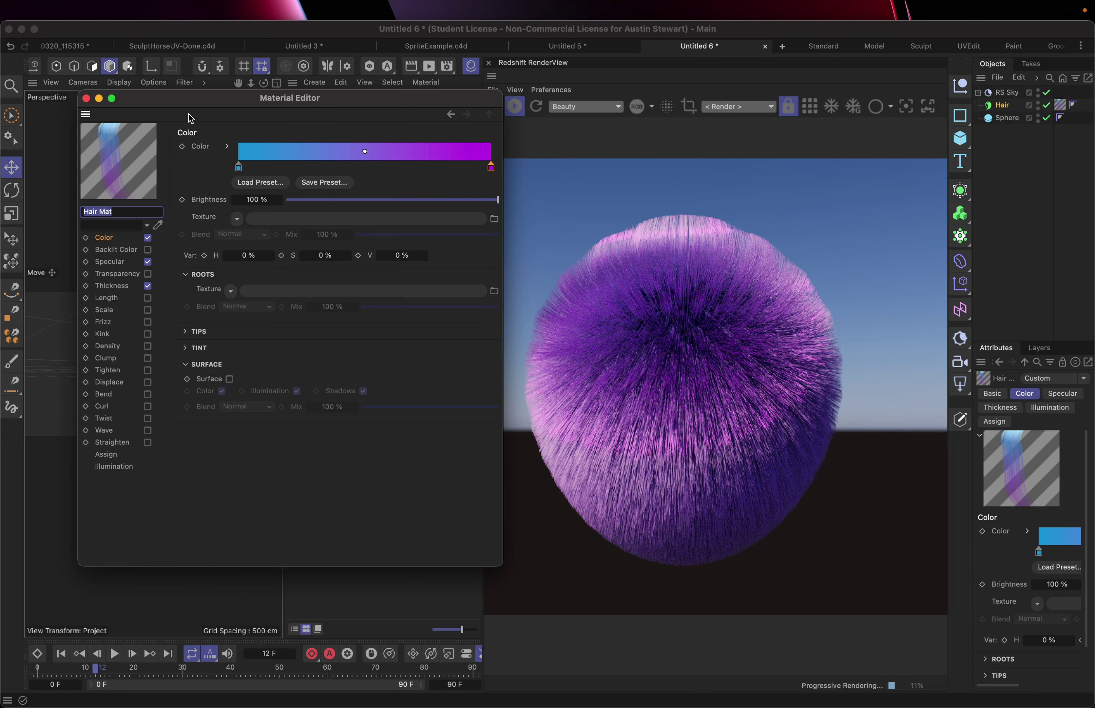
{"action": "left_click_drag", "start_coordinate": [190, 103], "coordinate": [229, 98]}
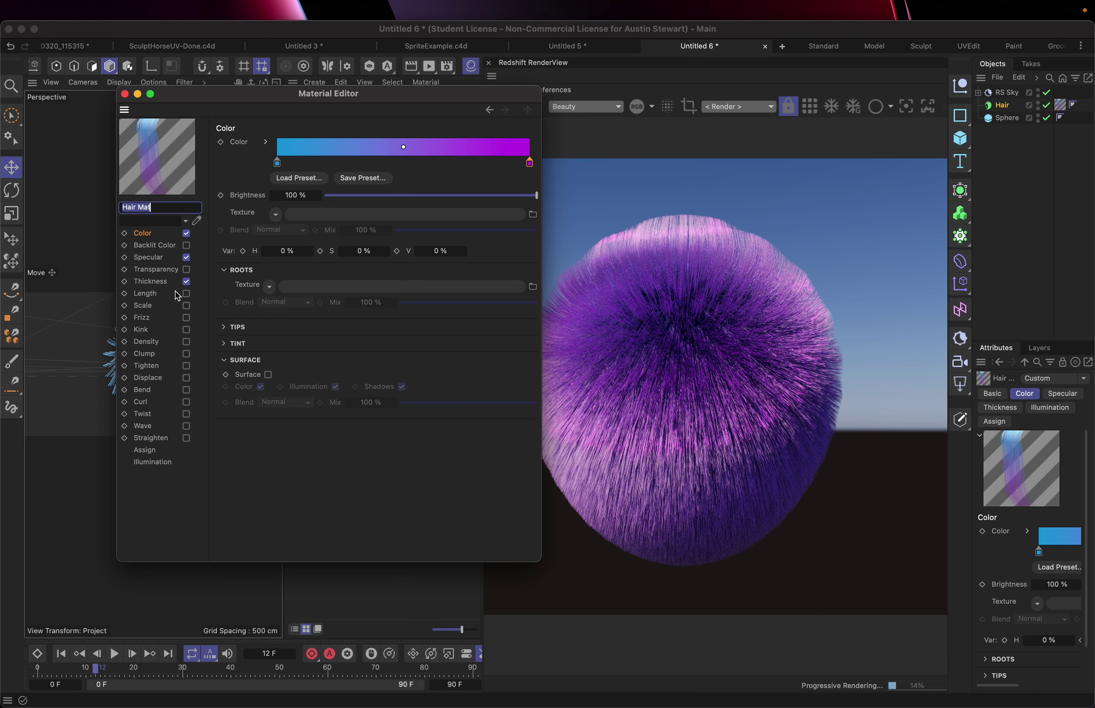
- Enable the Length property of Hair Mat and set Length to 50 % and Variation to 50 %
{"action": "left_click", "coordinate": [186, 295]}
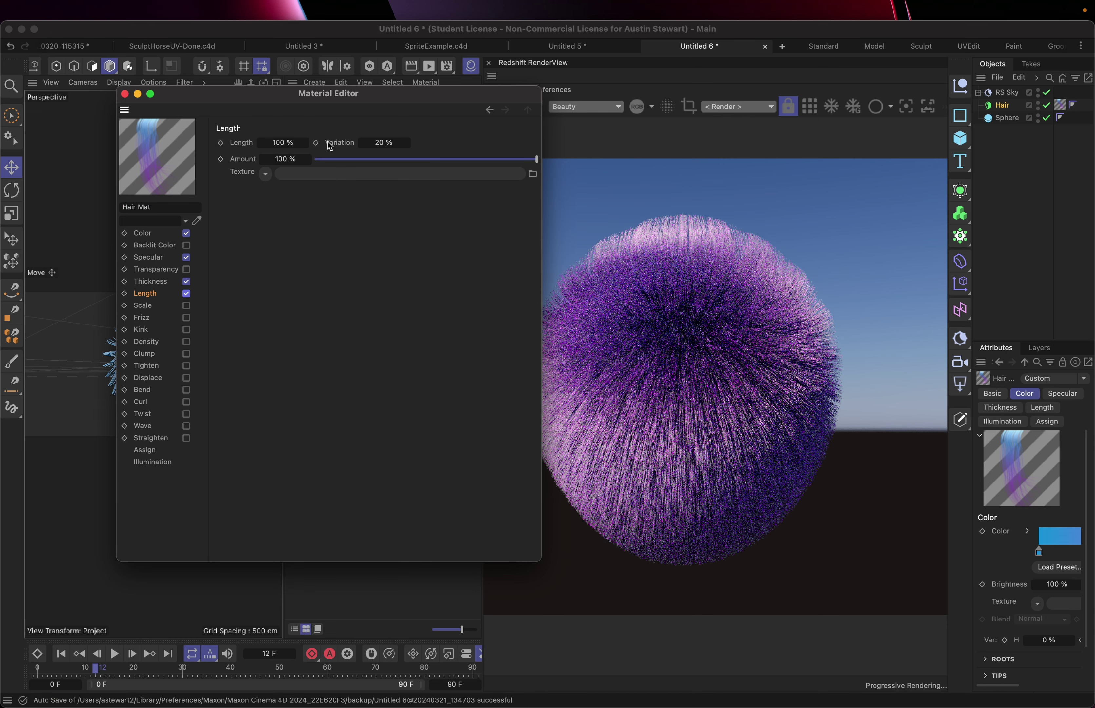
{"action": "left_click", "coordinate": [290, 144]}
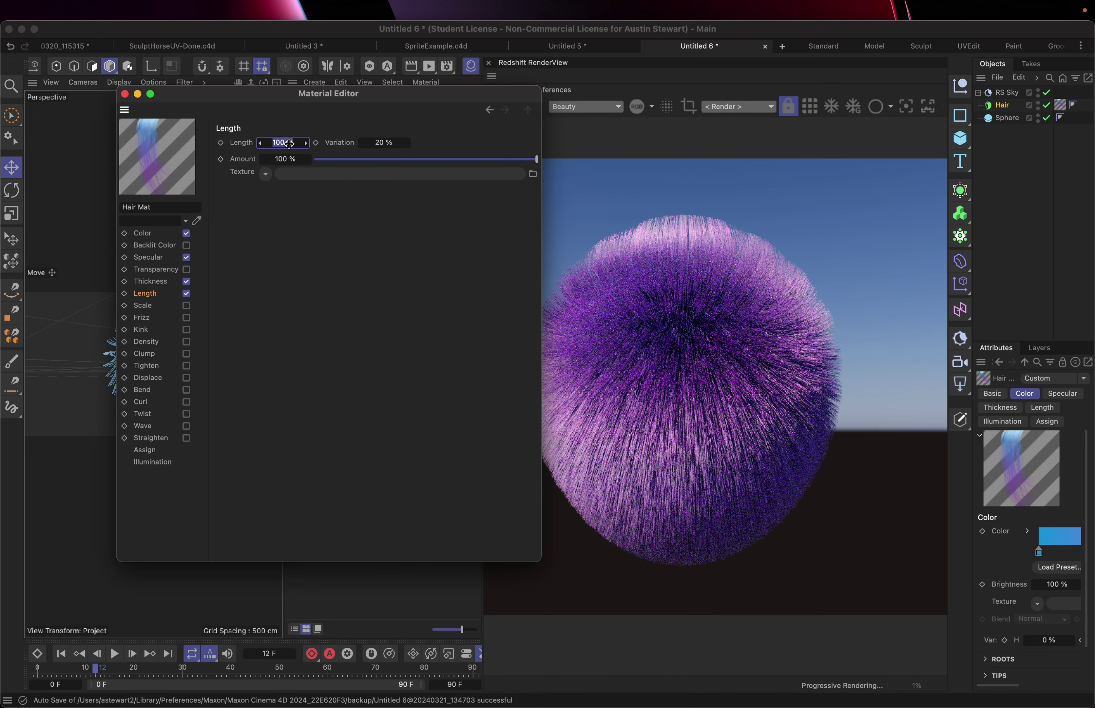
{"action": "type", "text": "50"}
{"action": "key", "text": "Return"}
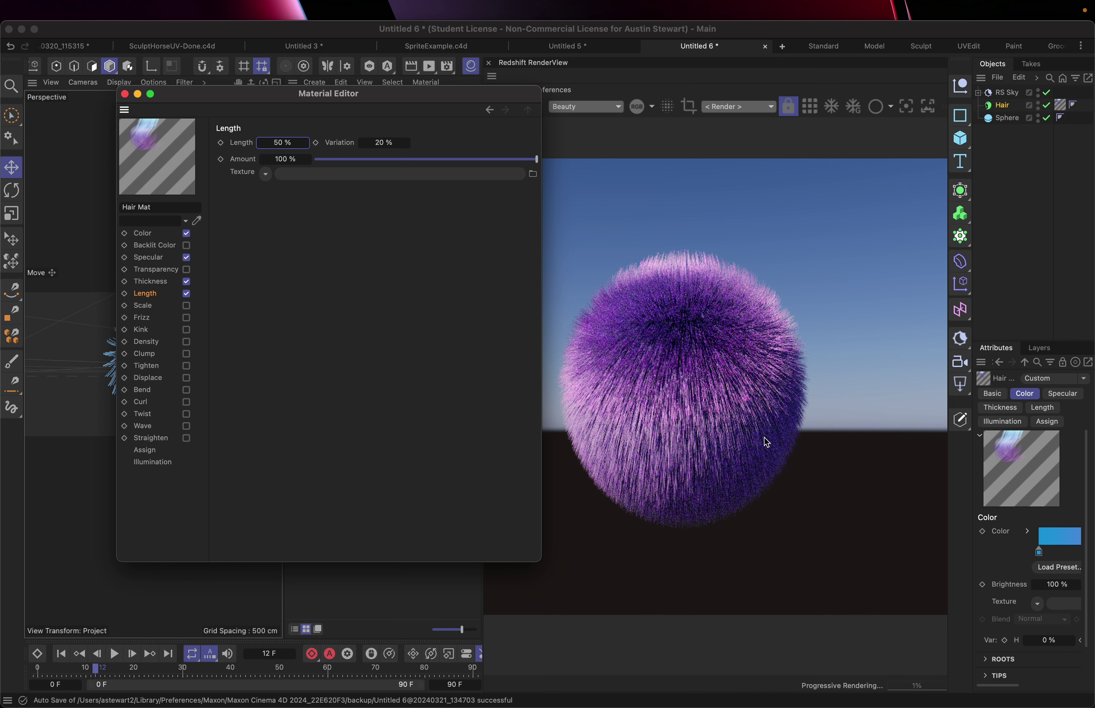
{"action": "left_click", "coordinate": [383, 142]}
{"action": "type", "text": "50"}
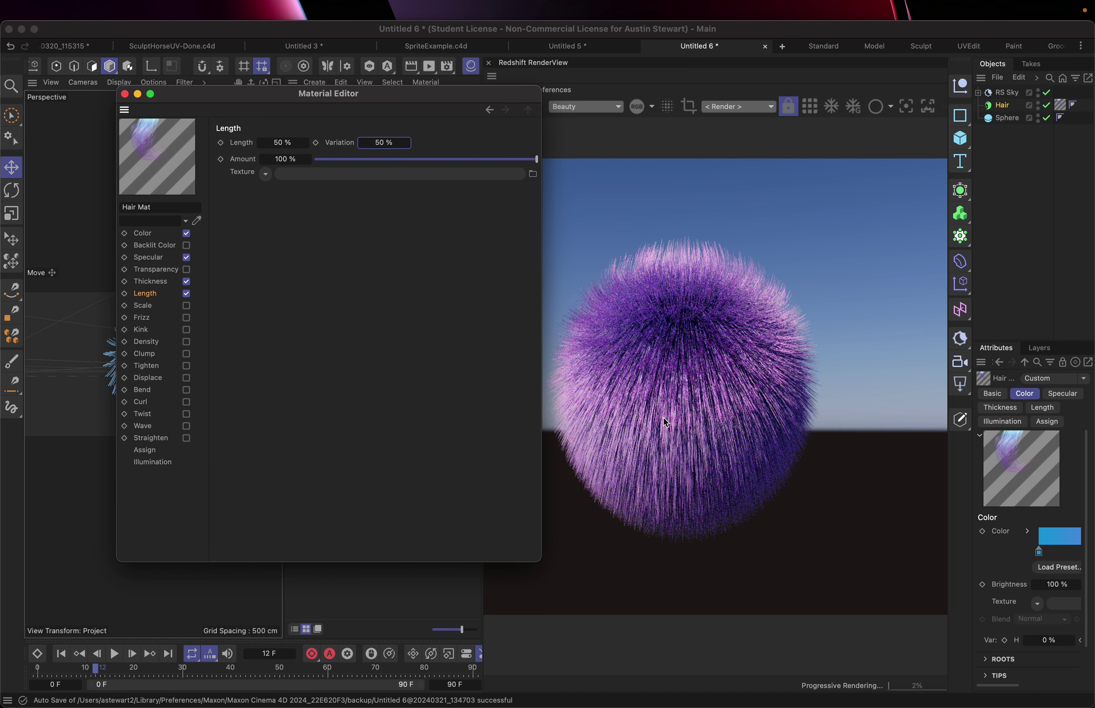
{"action": "left_click_drag", "start_coordinate": [355, 94], "coordinate": [344, 214]}
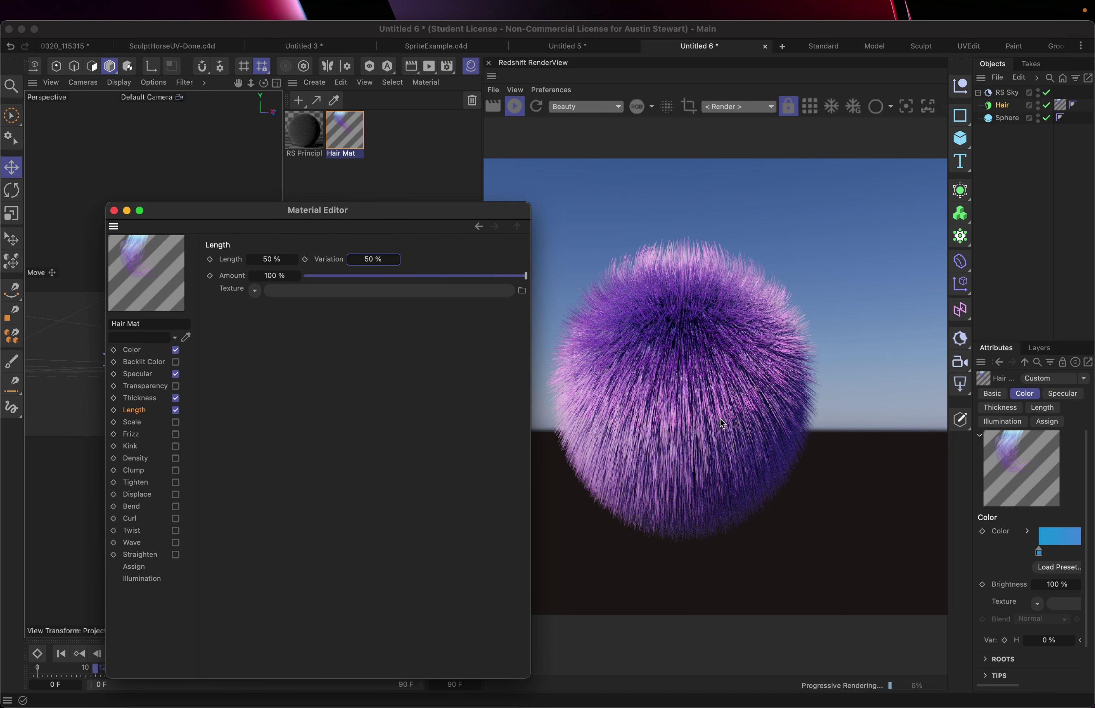
- Set Hair Mat's primary specular color to light pink with hue 300°, saturation 23 % and value 100 %
{"action": "left_click_drag", "start_coordinate": [265, 214], "coordinate": [382, 141]}
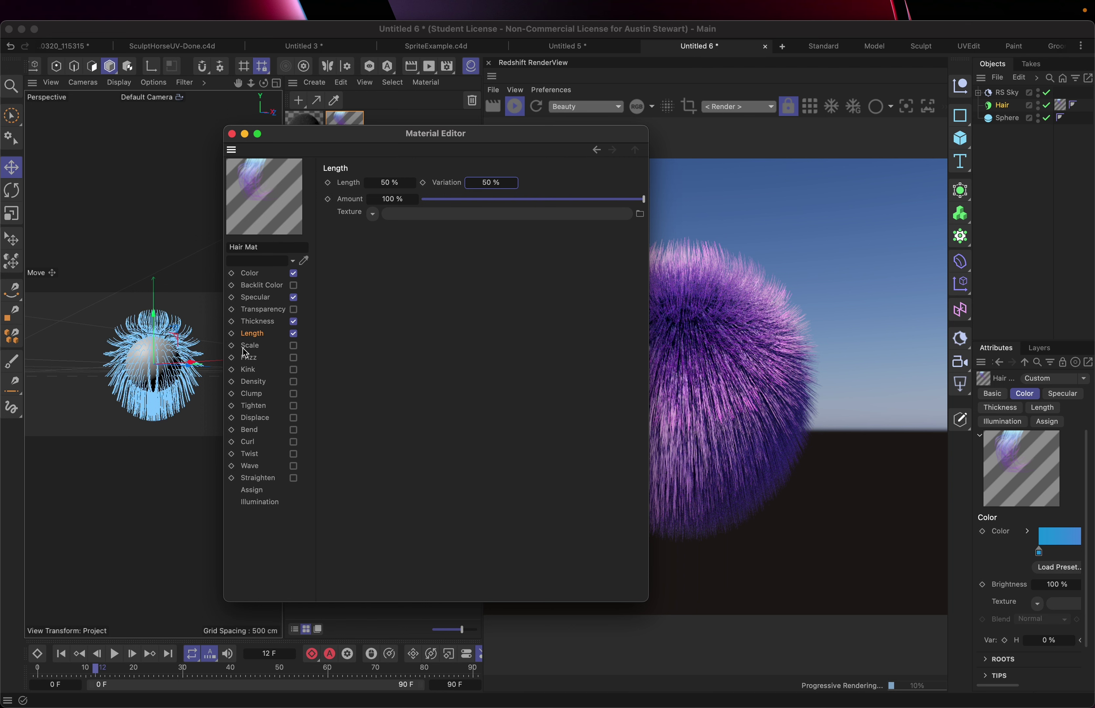
{"action": "left_click", "coordinate": [254, 298]}
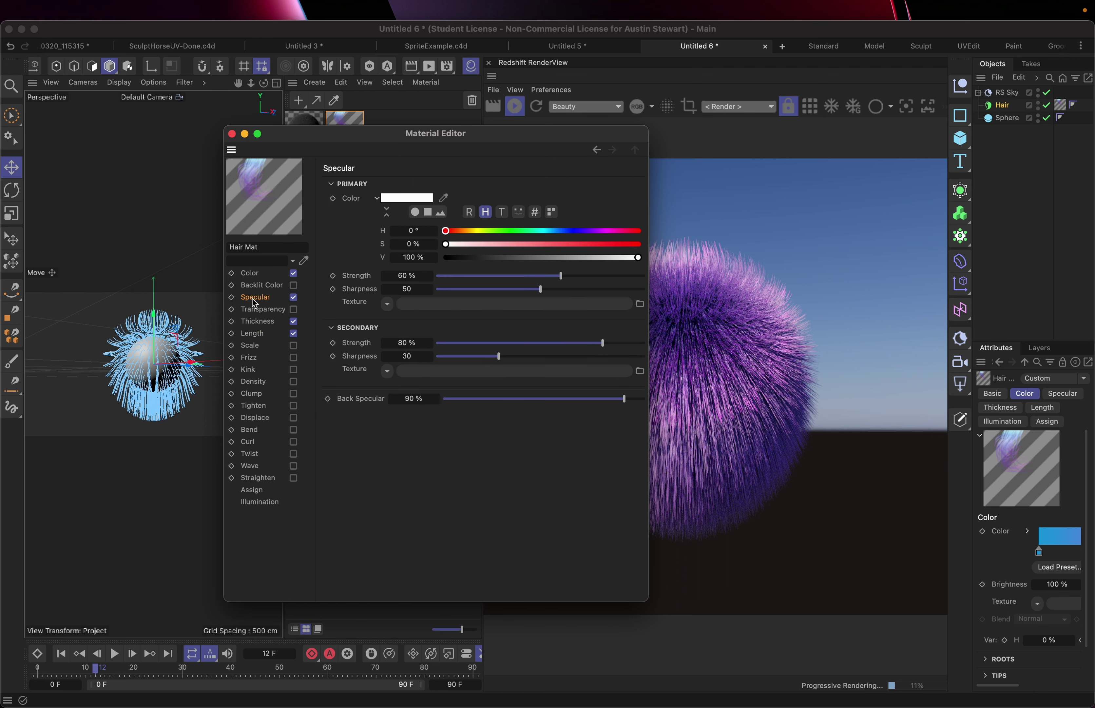
{"action": "left_click", "coordinate": [251, 273]}
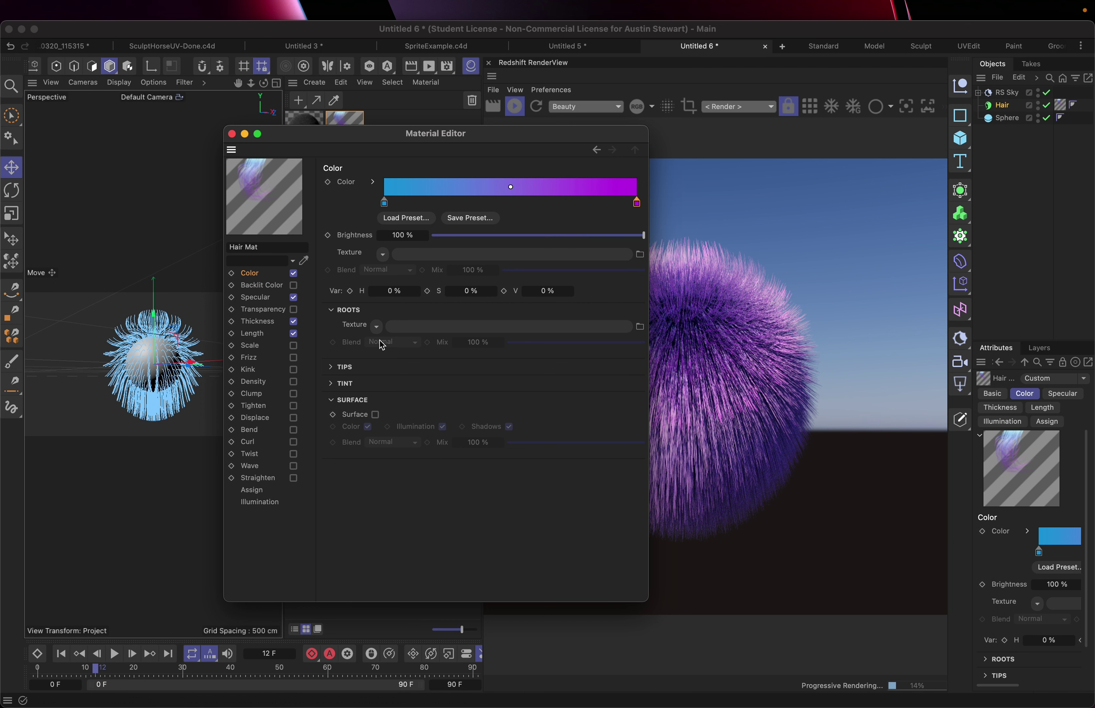
{"action": "left_click", "coordinate": [254, 299]}
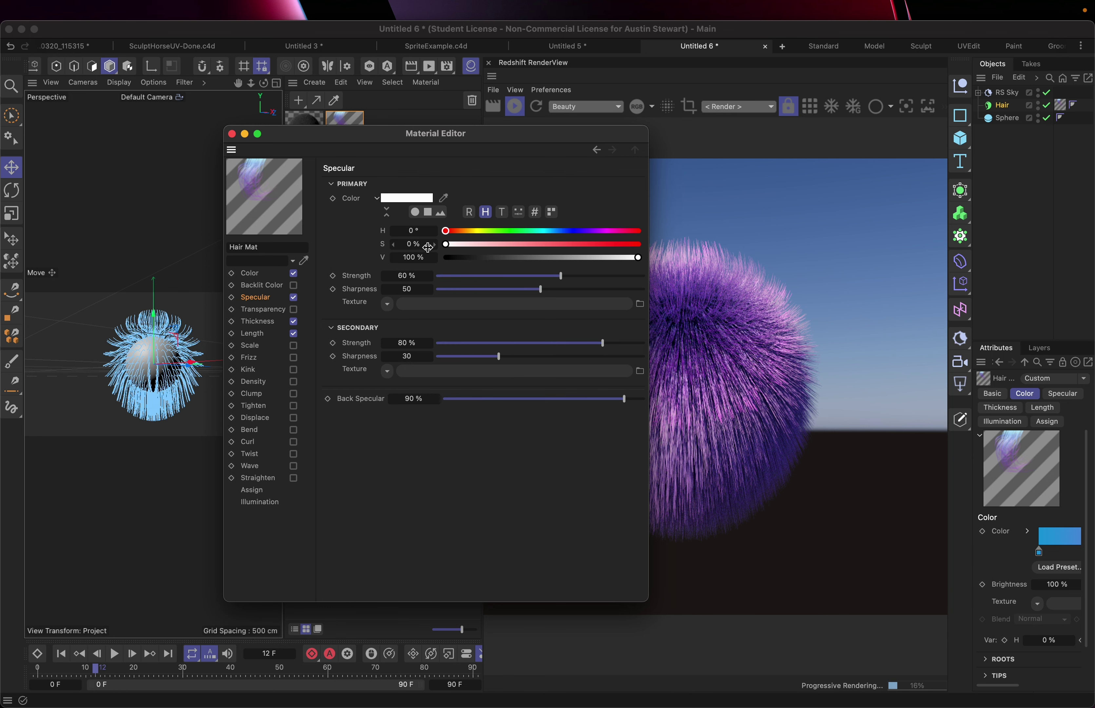
{"action": "left_click_drag", "start_coordinate": [407, 136], "coordinate": [255, 243]}
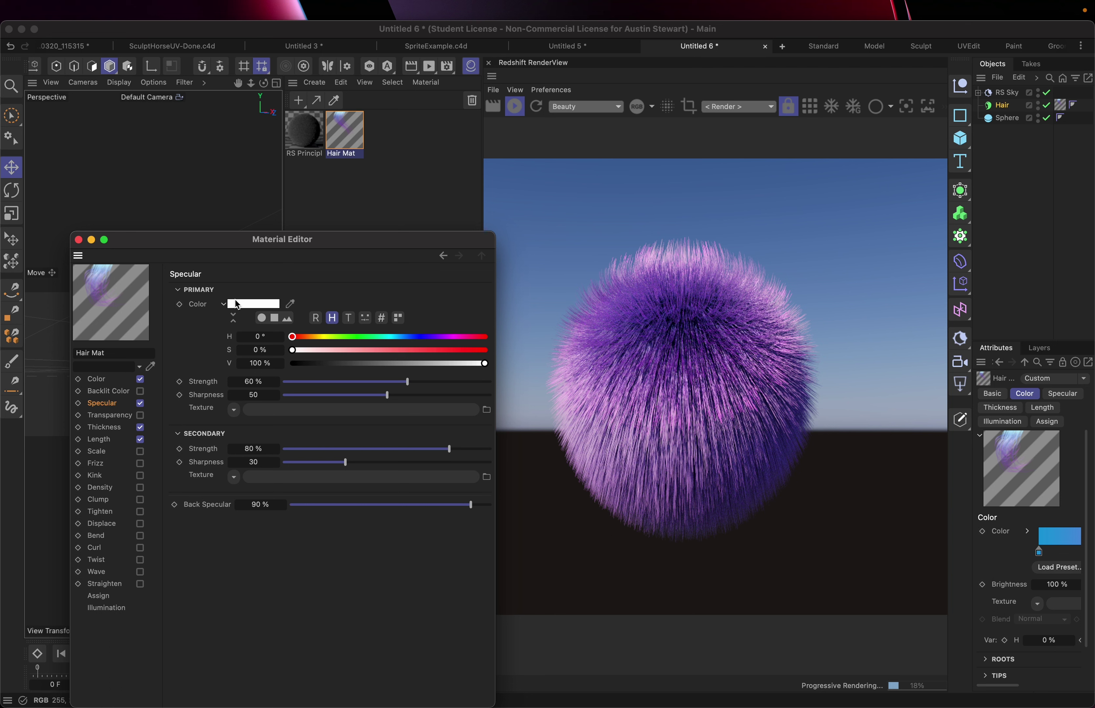
{"action": "left_click", "coordinate": [252, 302]}
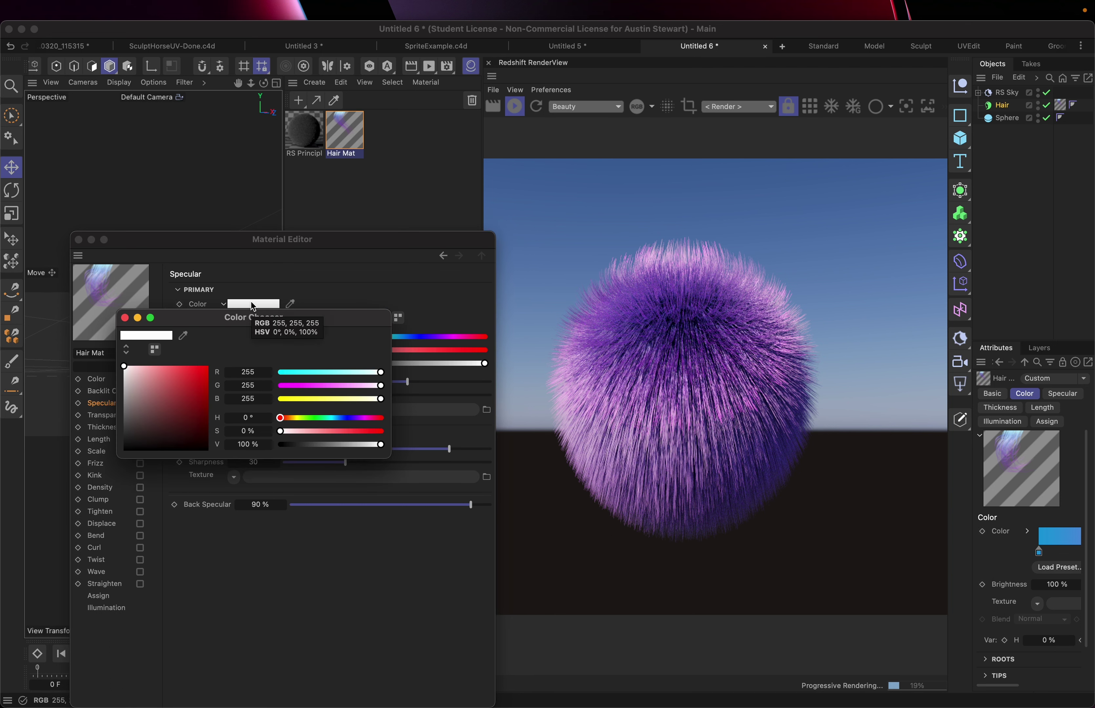
{"action": "left_click", "coordinate": [328, 386]}
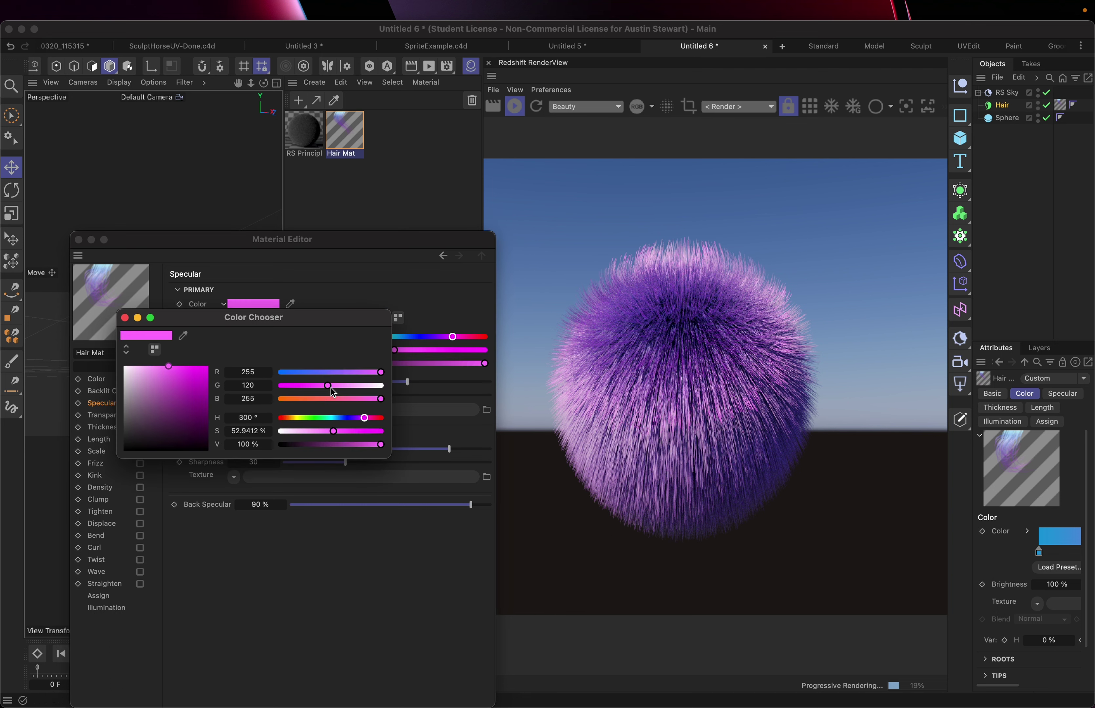
{"action": "left_click", "coordinate": [343, 386]}
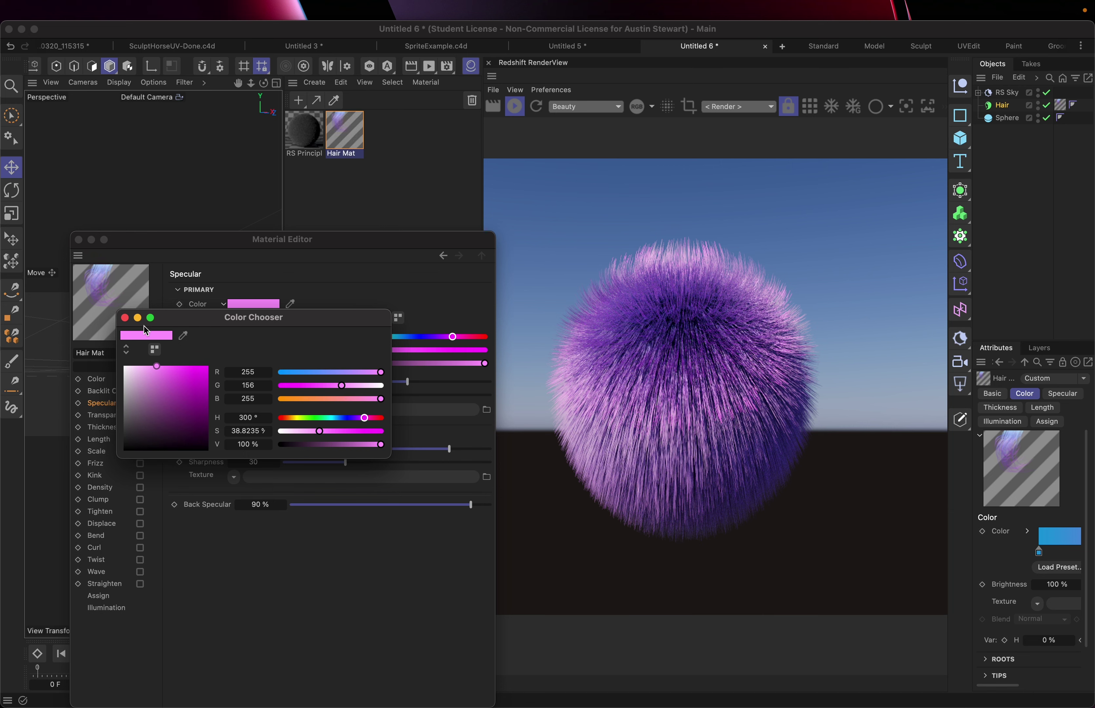
{"action": "left_click", "coordinate": [123, 318]}
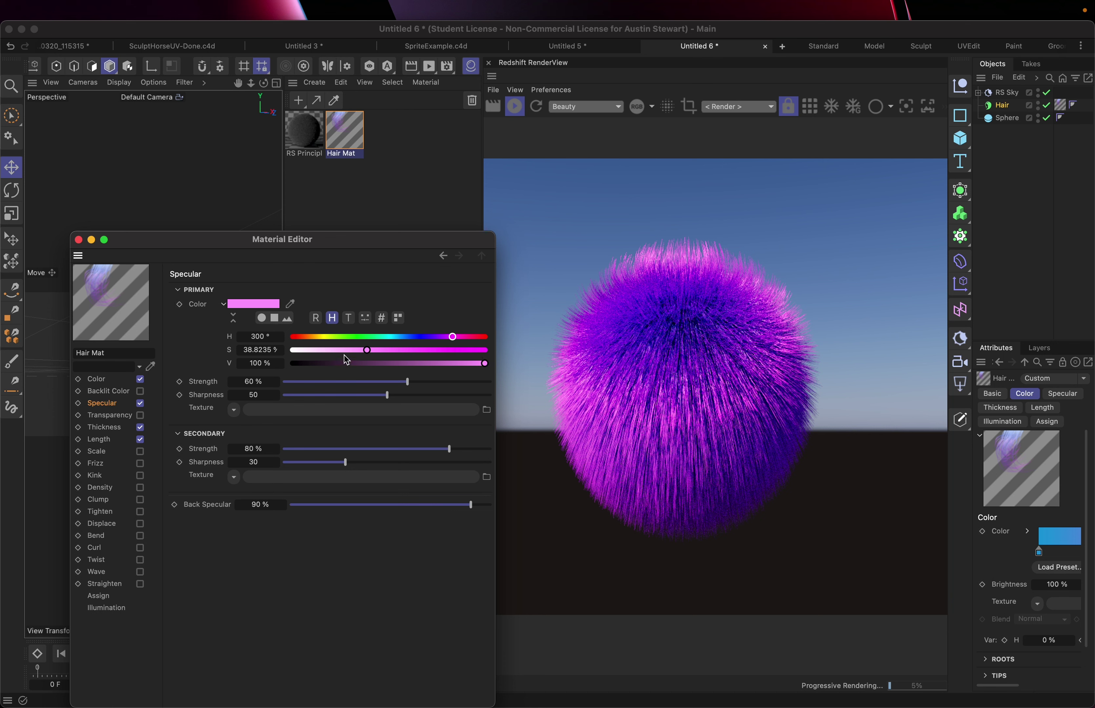
{"action": "left_click", "coordinate": [338, 350]}
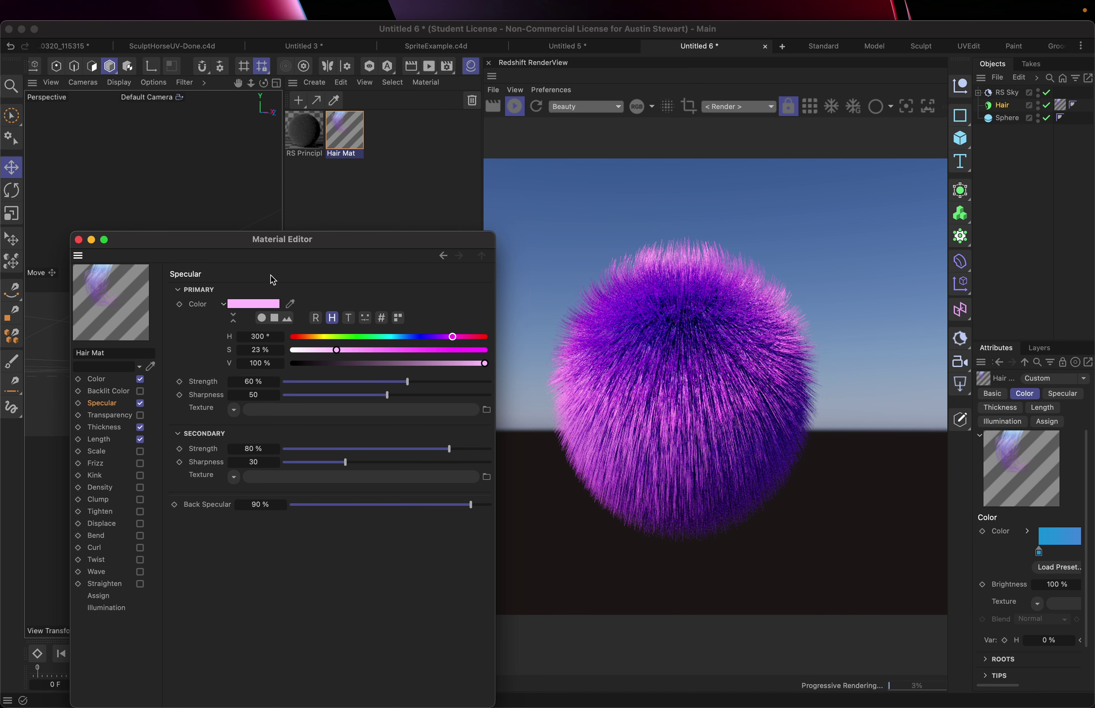
- Set Hair Mat's tip thickness to 1 cm and the thickness variation to 0.5 cm
{"action": "left_click_drag", "start_coordinate": [259, 245], "coordinate": [392, 177]}
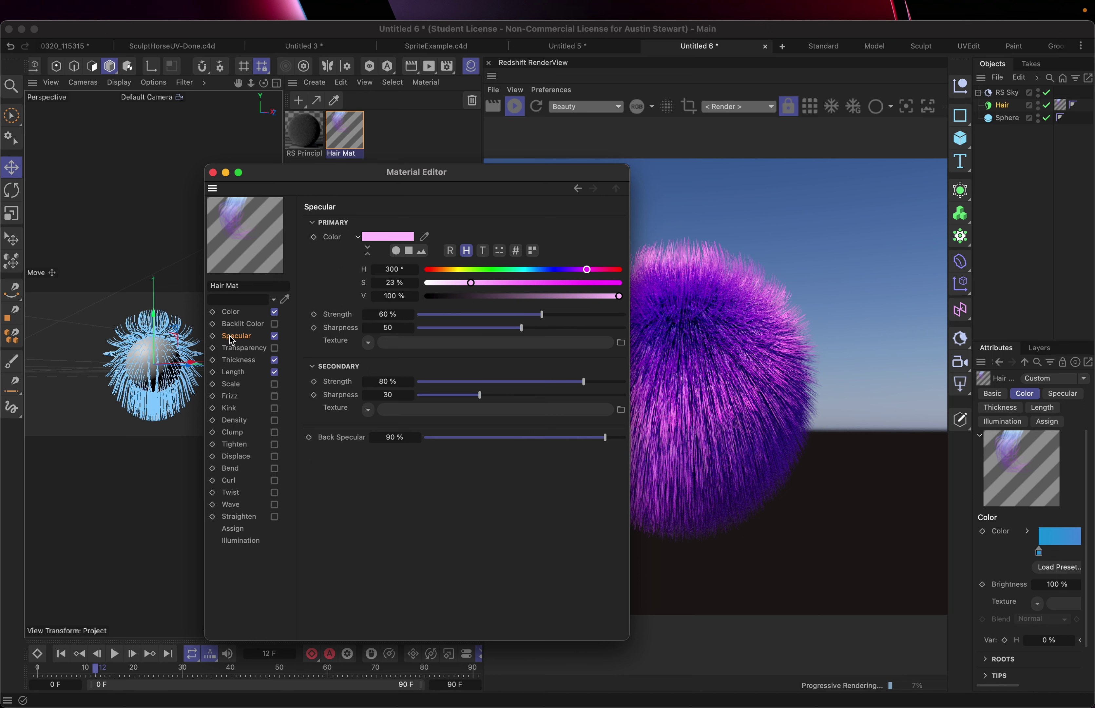
{"action": "left_click", "coordinate": [242, 361]}
{"action": "left_click_drag", "start_coordinate": [389, 179], "coordinate": [255, 221]}
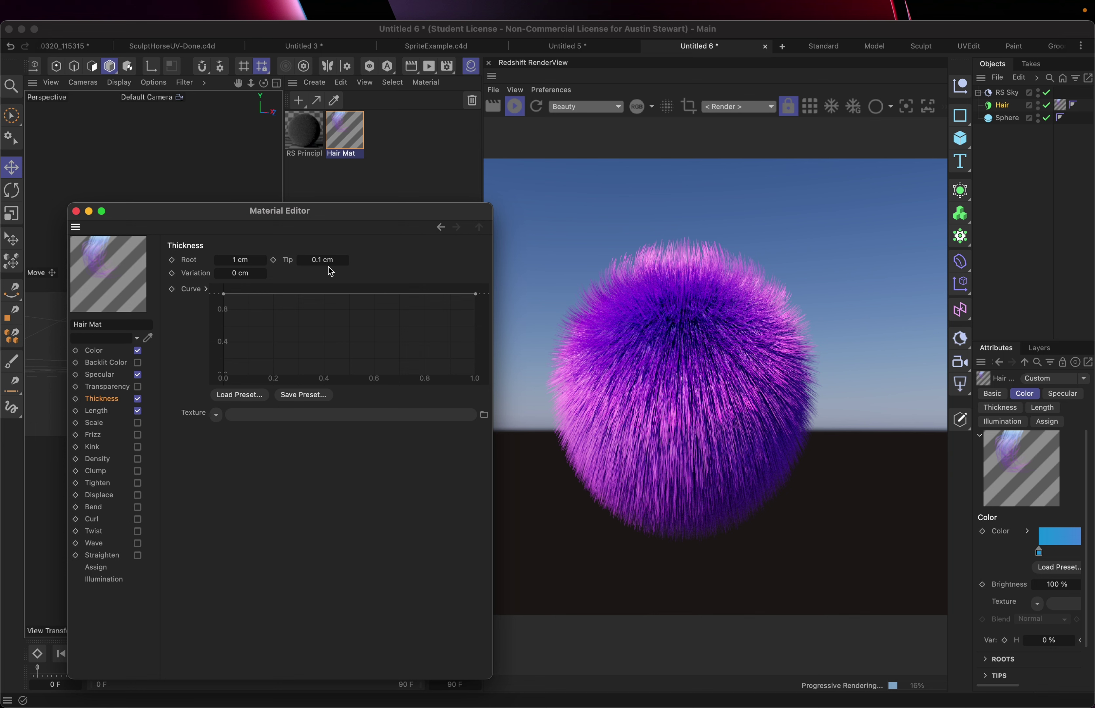
{"action": "double_click", "coordinate": [322, 261]}
{"action": "type", "text": "1"}
{"action": "key", "text": "Return"}
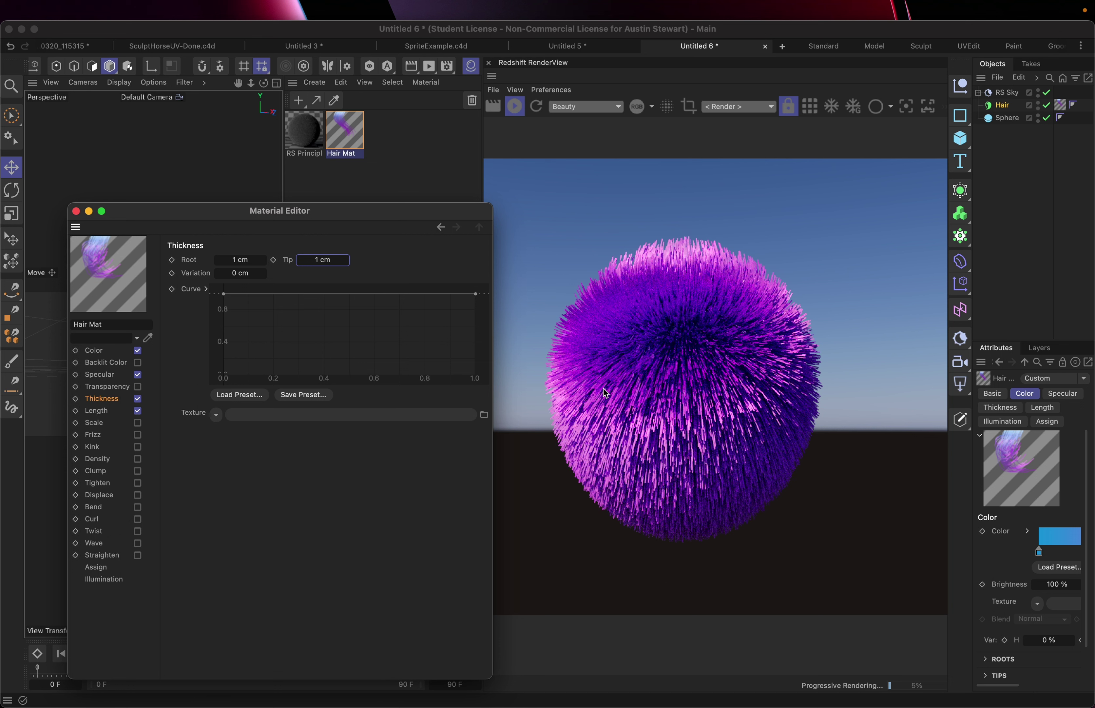
{"action": "left_click", "coordinate": [240, 274]}
{"action": "type", "text": "0.5"}
{"action": "key", "text": "Return"}
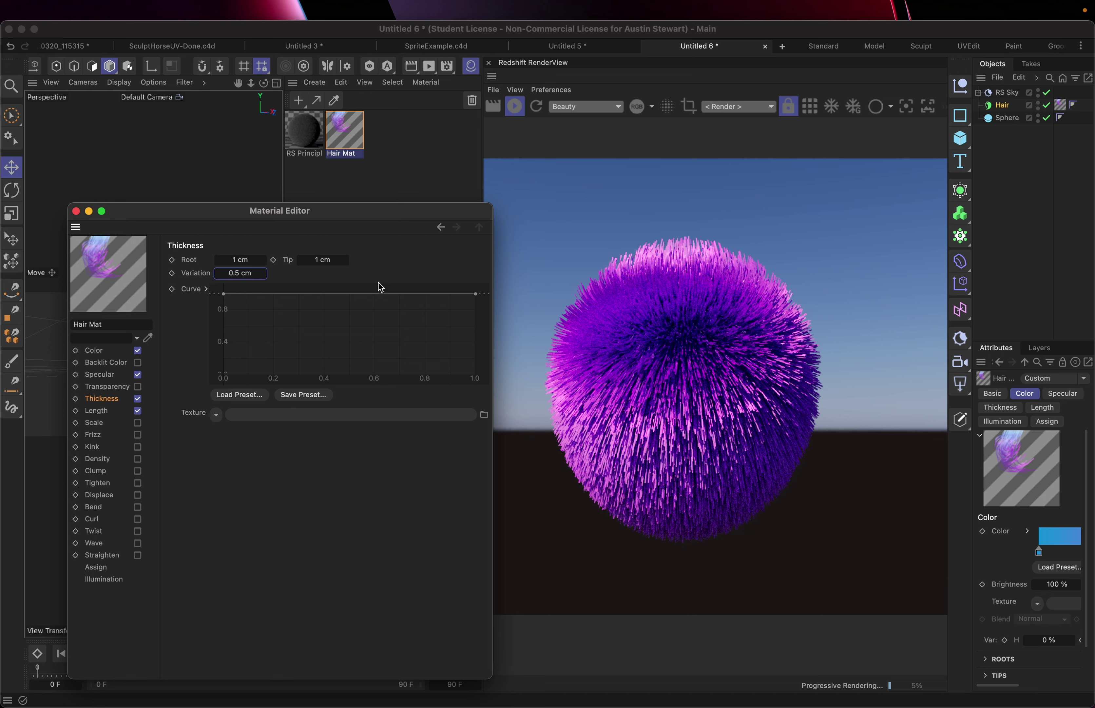
- Set both the root and tip thickness of Hair Mat to 2 cm and inspect the hair up close
{"action": "left_click", "coordinate": [240, 260]}
{"action": "type", "text": "20"}
{"action": "left_click", "coordinate": [325, 261]}
{"action": "type", "text": "2"}
{"action": "key", "text": "Return"}
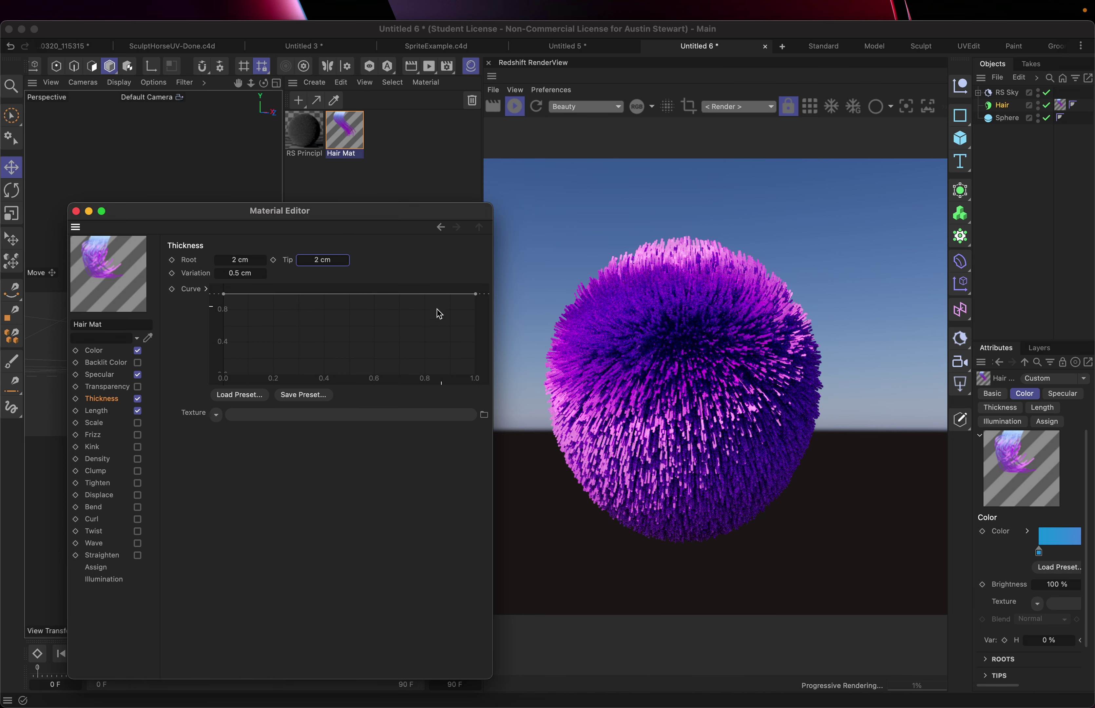
{"action": "left_click_drag", "start_coordinate": [314, 213], "coordinate": [662, 426]}
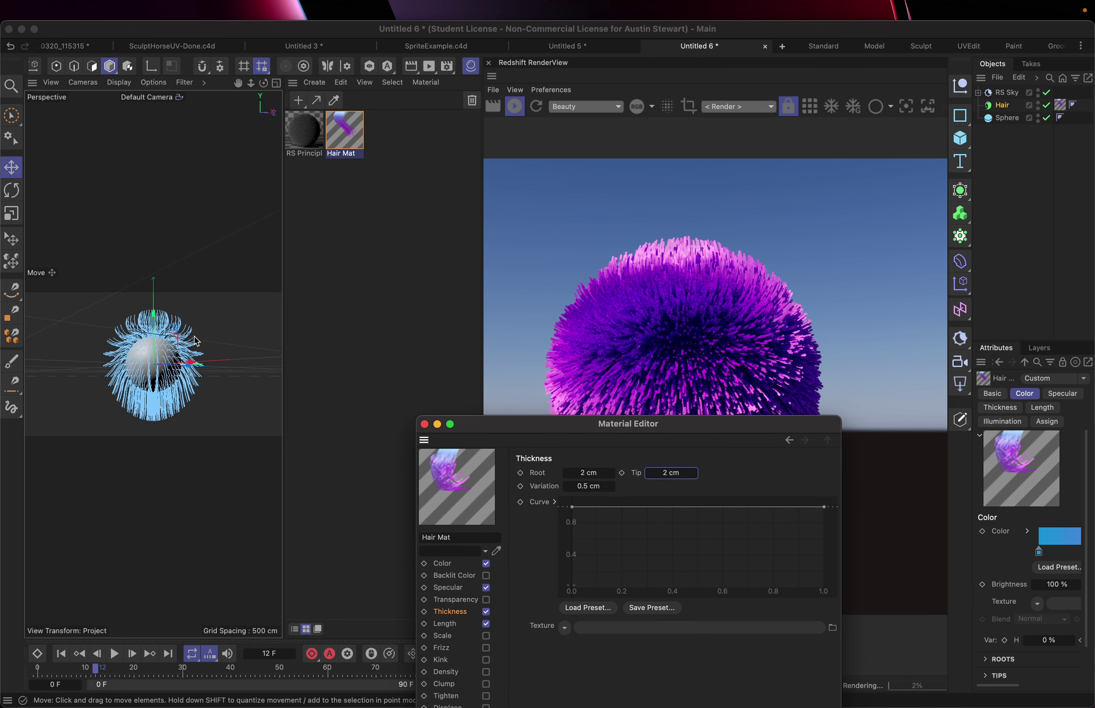
{"action": "scroll", "coordinate": [157, 376], "scroll_direction": "up", "scroll_amount": 6}
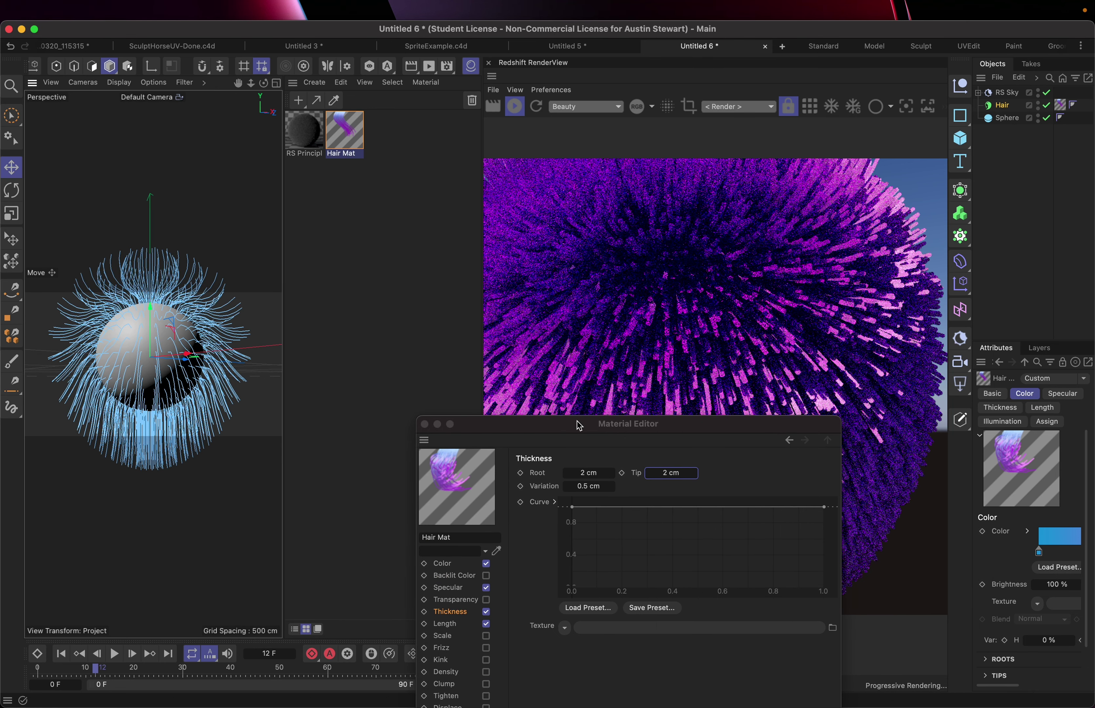
- Try lowering the thickness curve to 0 at the tip and at the root, restoring each end to full thickness
{"action": "left_click_drag", "start_coordinate": [579, 425], "coordinate": [218, 243]}
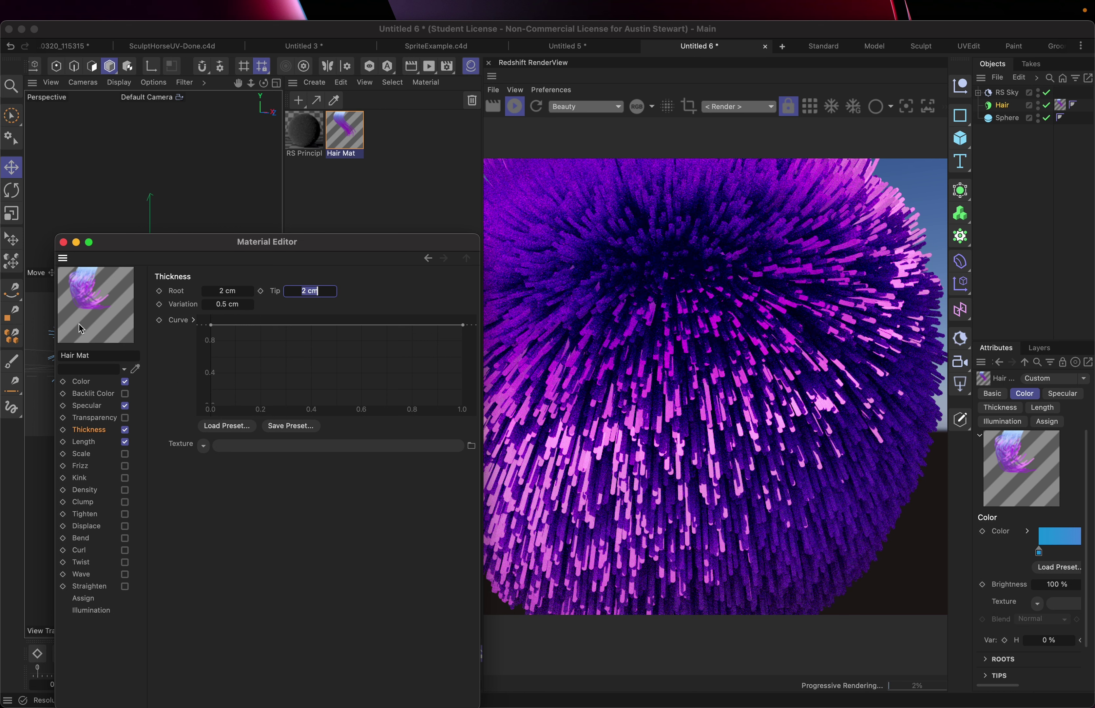
{"action": "left_click_drag", "start_coordinate": [465, 330], "coordinate": [464, 413]}
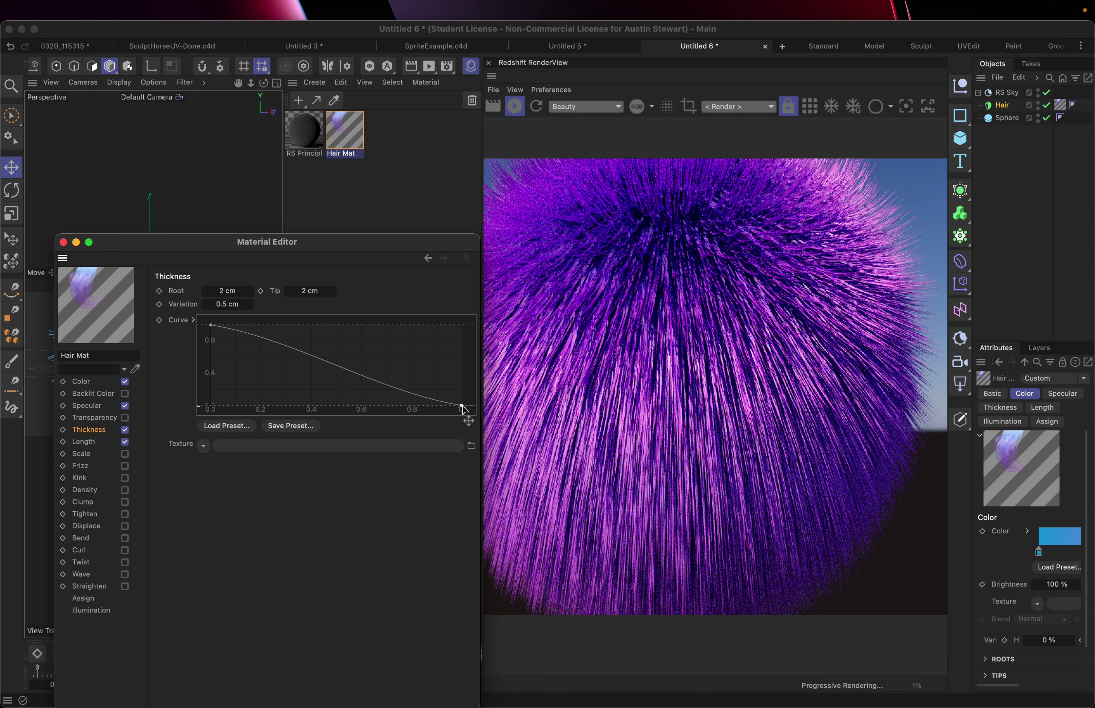
{"action": "left_click_drag", "start_coordinate": [463, 407], "coordinate": [464, 319]}
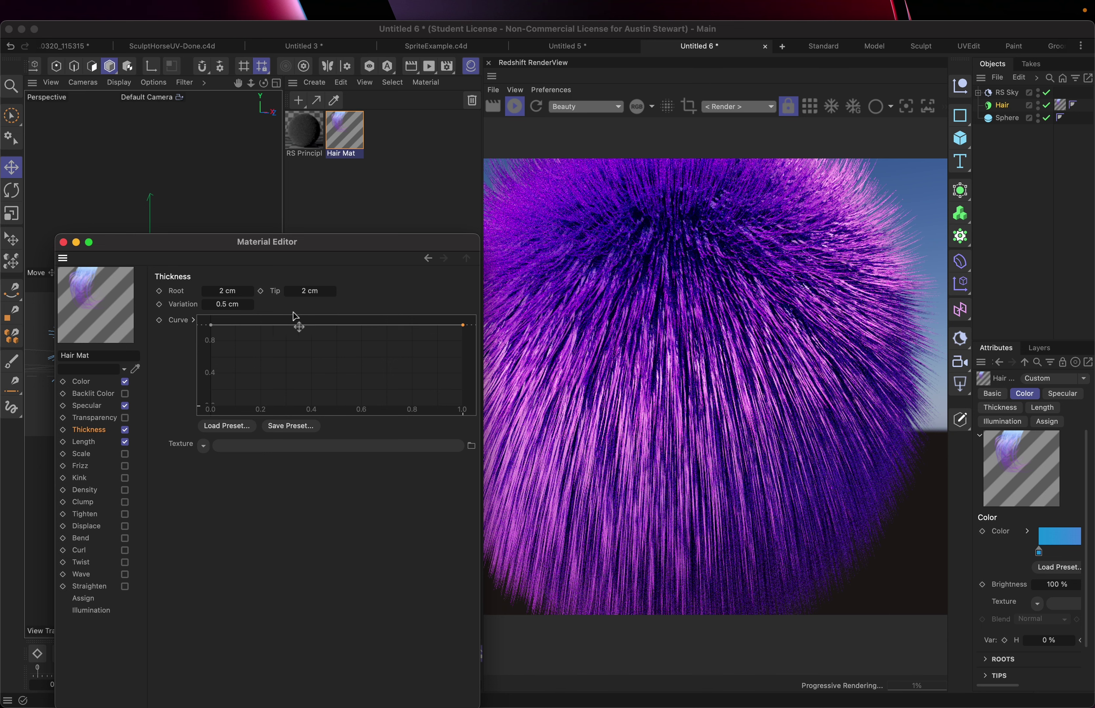
{"action": "left_click_drag", "start_coordinate": [211, 325], "coordinate": [206, 413]}
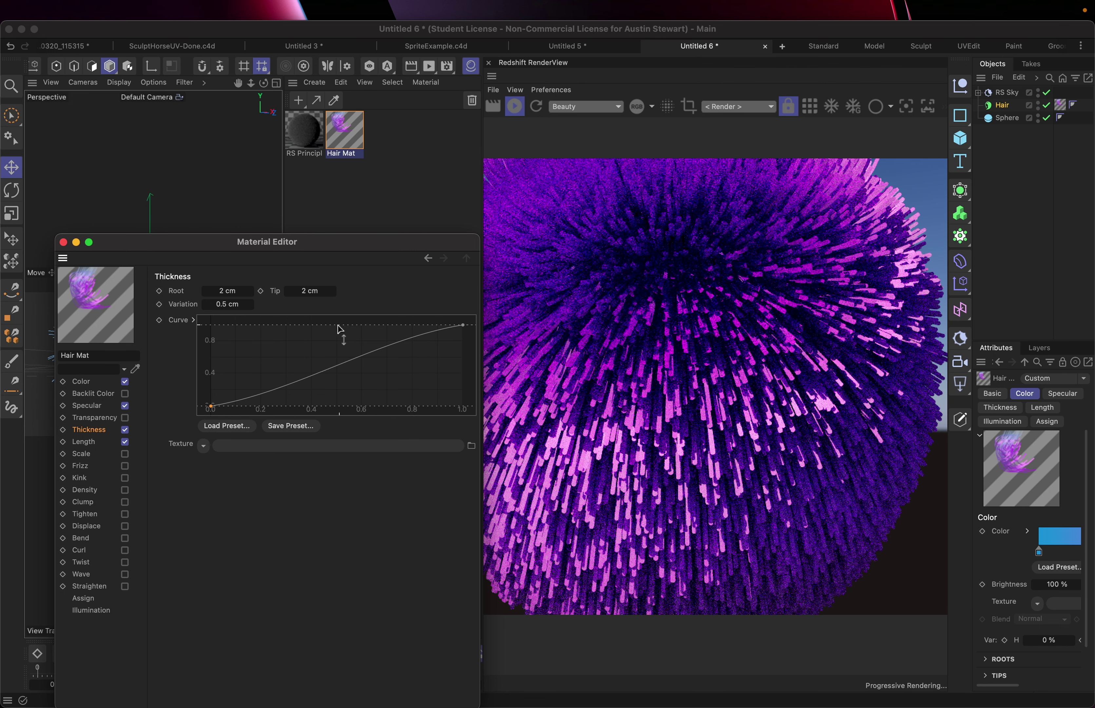
{"action": "left_click_drag", "start_coordinate": [210, 407], "coordinate": [212, 329]}
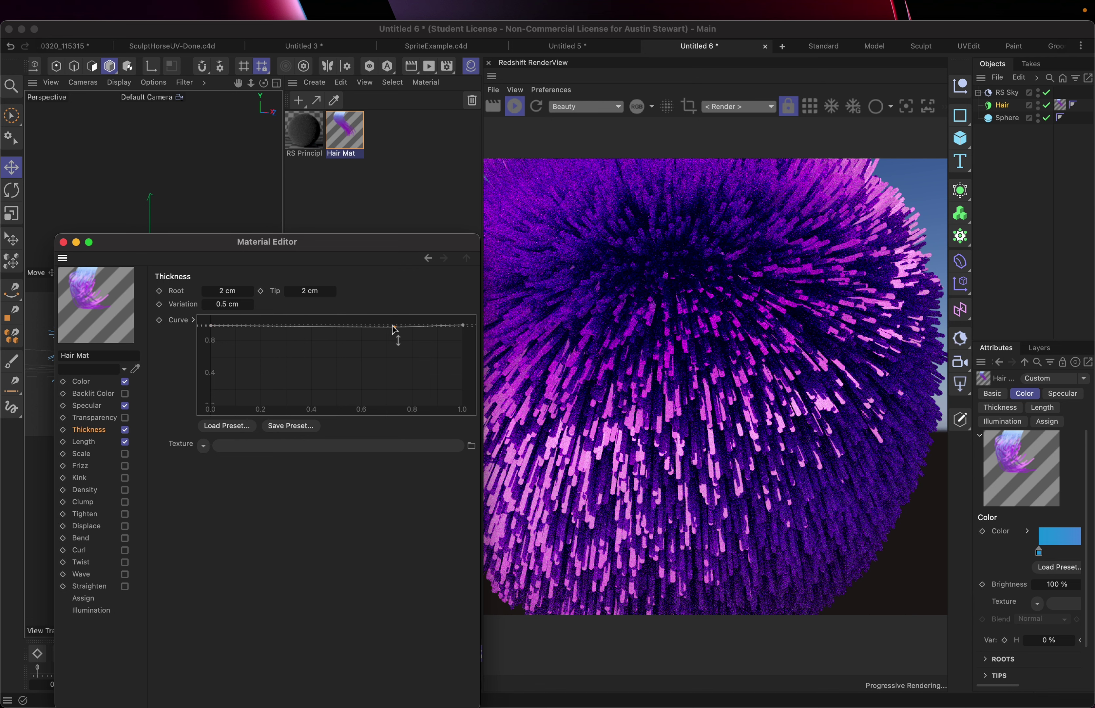
- Add a point to the thickness curve at about 0.93 along the hair, lowered to about 0.15, and inspect the strands up close
{"action": "left_click_drag", "start_coordinate": [393, 327], "coordinate": [391, 371]}
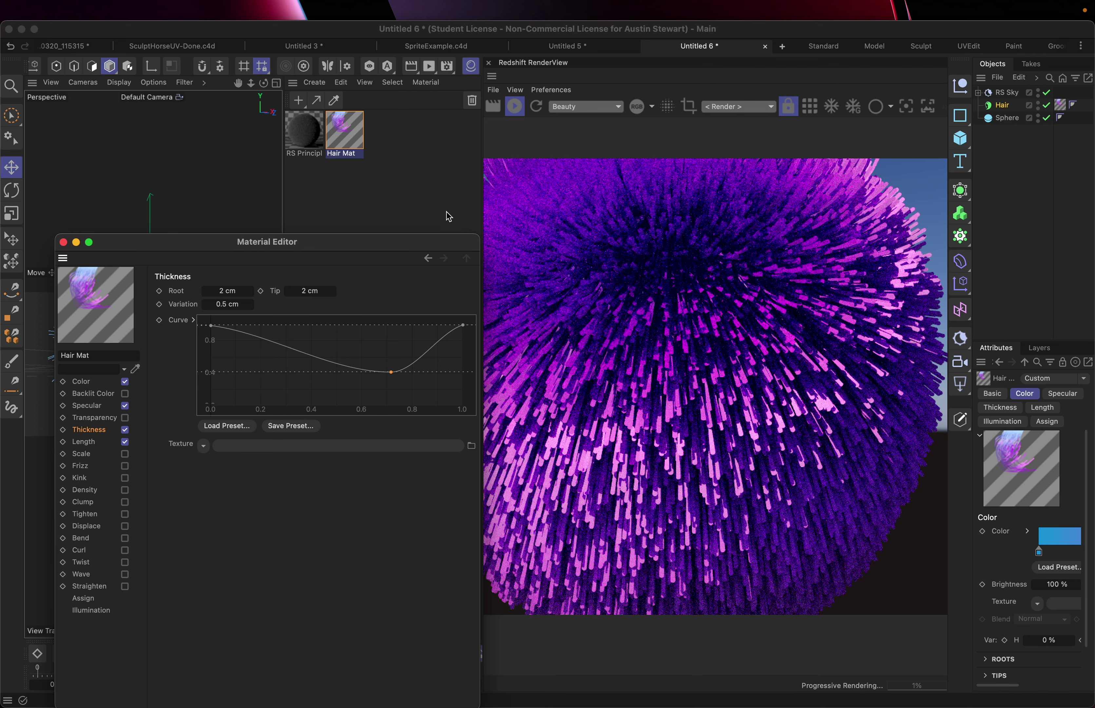
{"action": "left_click_drag", "start_coordinate": [392, 372], "coordinate": [445, 394]}
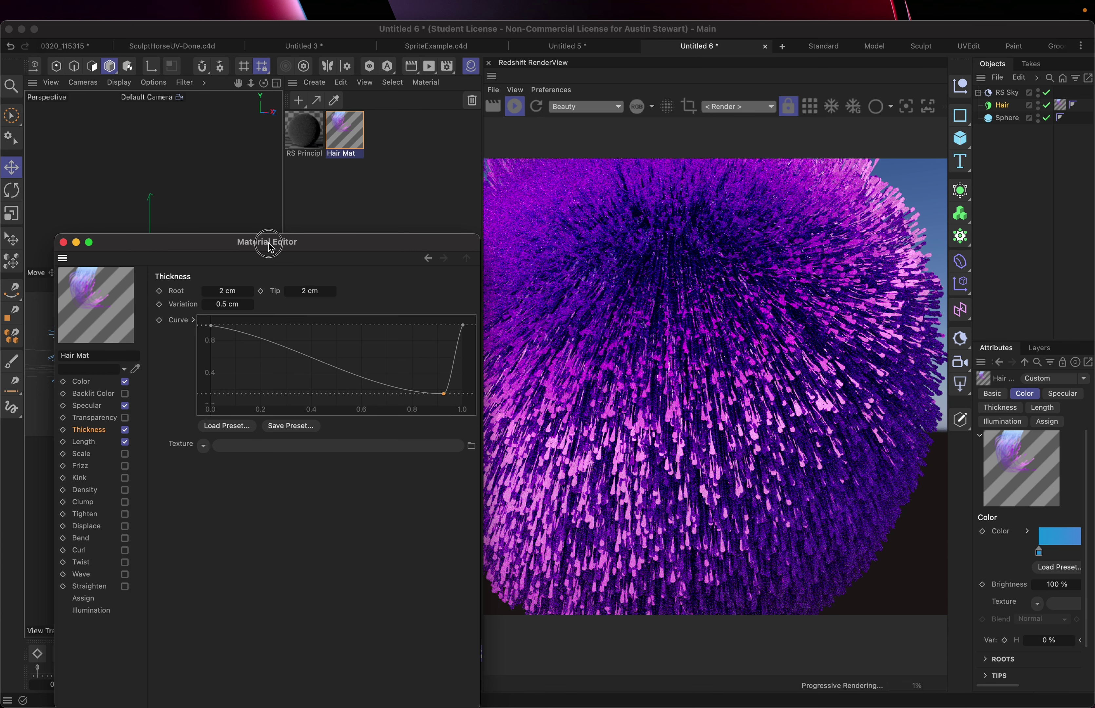
{"action": "left_click_drag", "start_coordinate": [268, 249], "coordinate": [454, 428]}
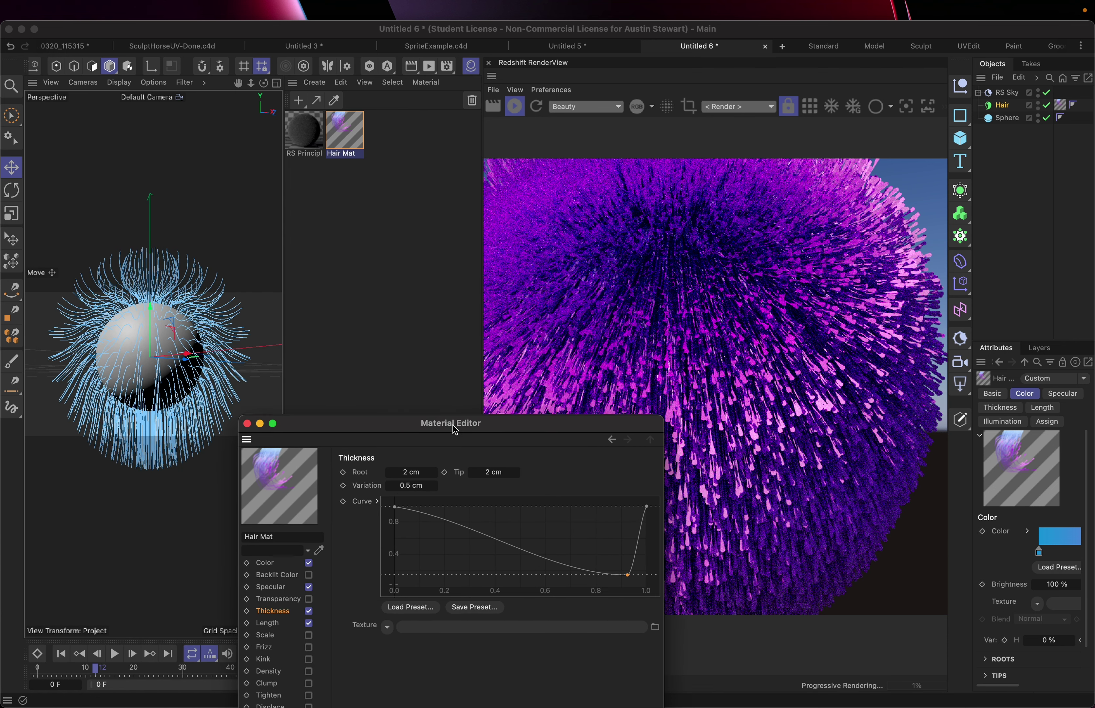
{"action": "left_click", "coordinate": [178, 375]}
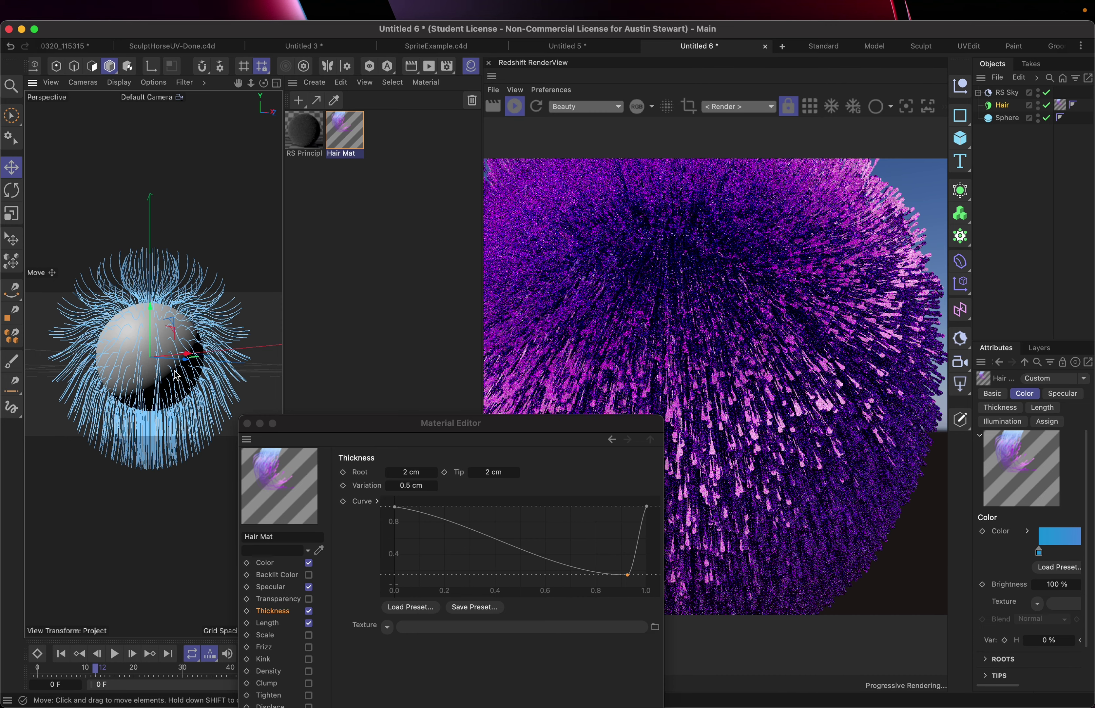
{"action": "scroll", "coordinate": [177, 375], "scroll_direction": "up", "scroll_amount": 5}
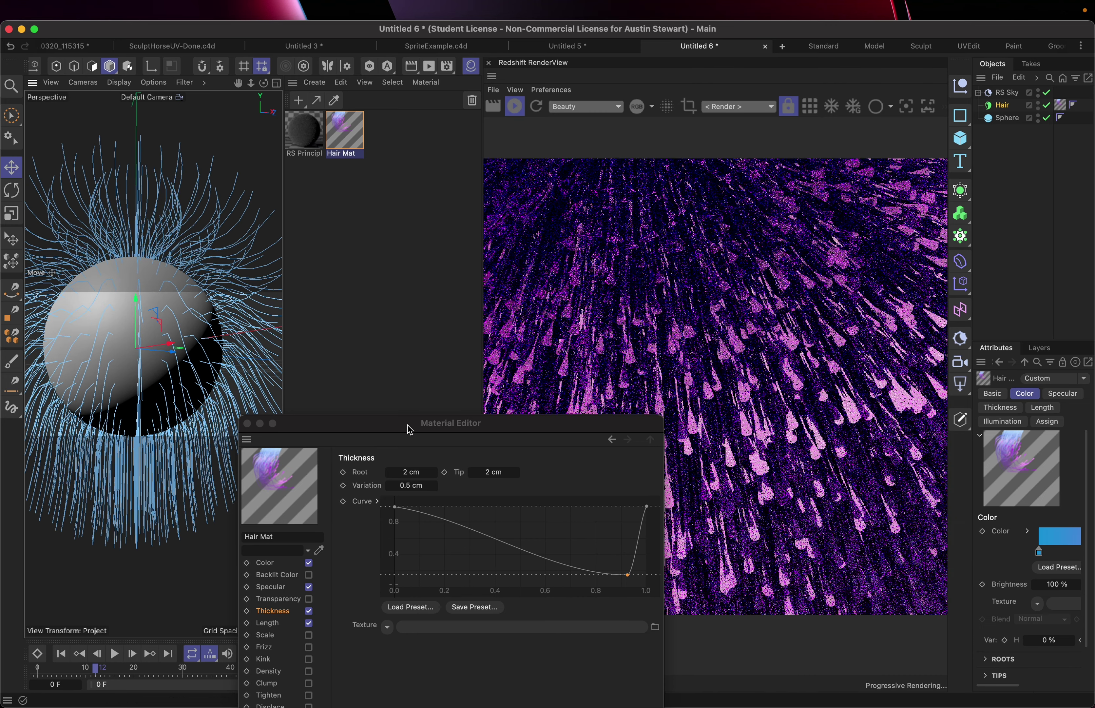
- Reshape the thickness curve to reach 0 at the tip, with the intermediate point at about 0.85 along and 0.65 high
{"action": "left_click_drag", "start_coordinate": [403, 421], "coordinate": [215, 179]}
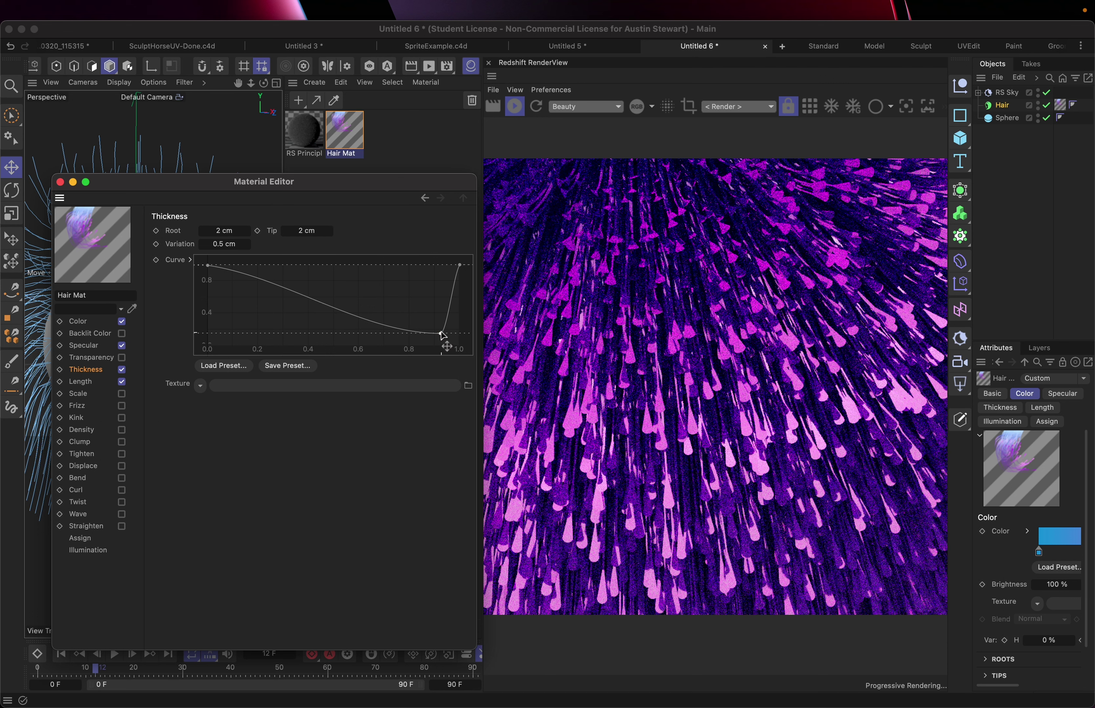
{"action": "left_click_drag", "start_coordinate": [440, 332], "coordinate": [457, 350]}
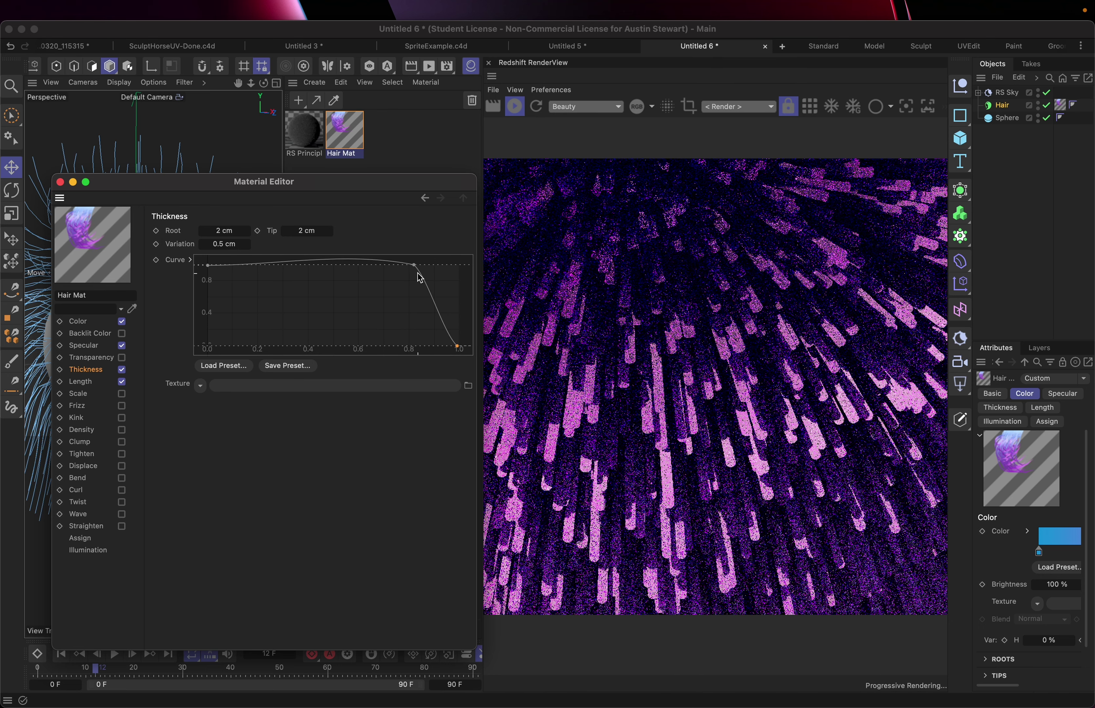
{"action": "left_click_drag", "start_coordinate": [415, 266], "coordinate": [422, 298]}
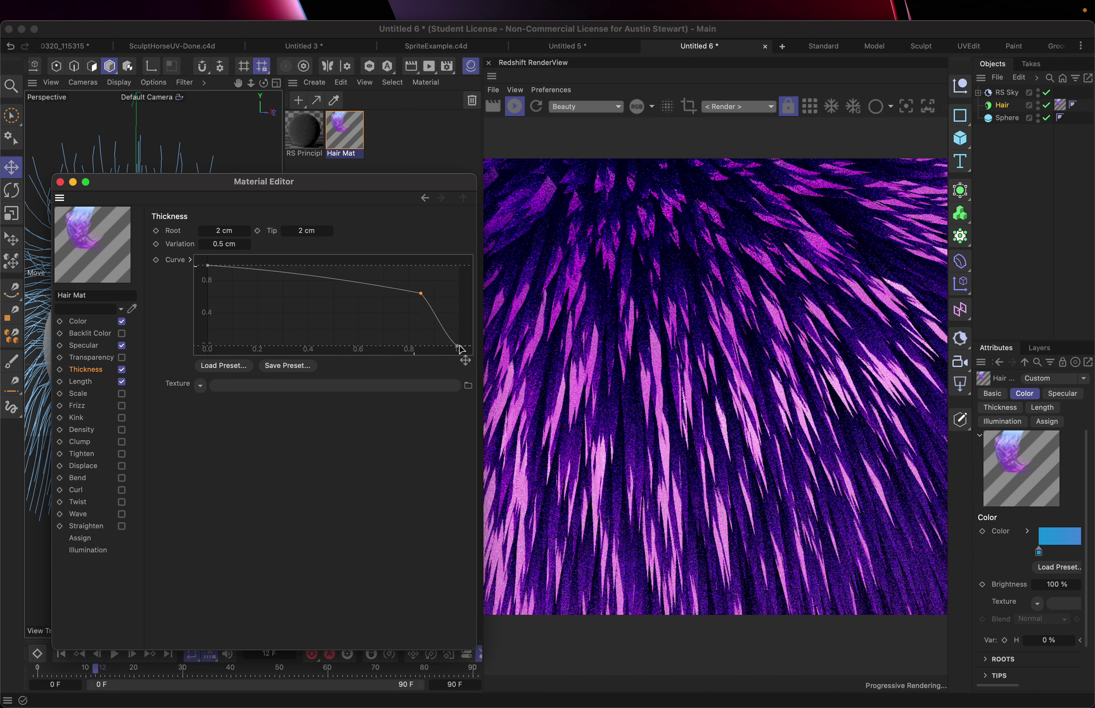
- Raise the tip point of Hair Mat's thickness curve to about 0.2 and inspect the whole hair ball
{"action": "left_click_drag", "start_coordinate": [458, 350], "coordinate": [464, 342]}
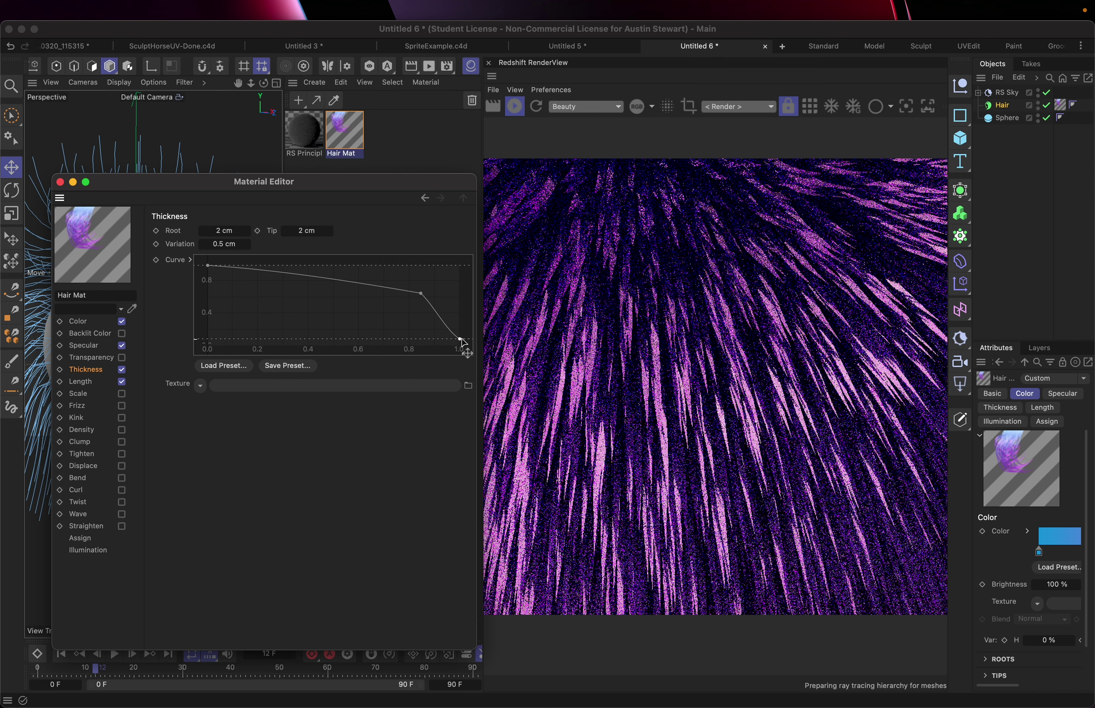
{"action": "left_click_drag", "start_coordinate": [462, 341], "coordinate": [460, 327]}
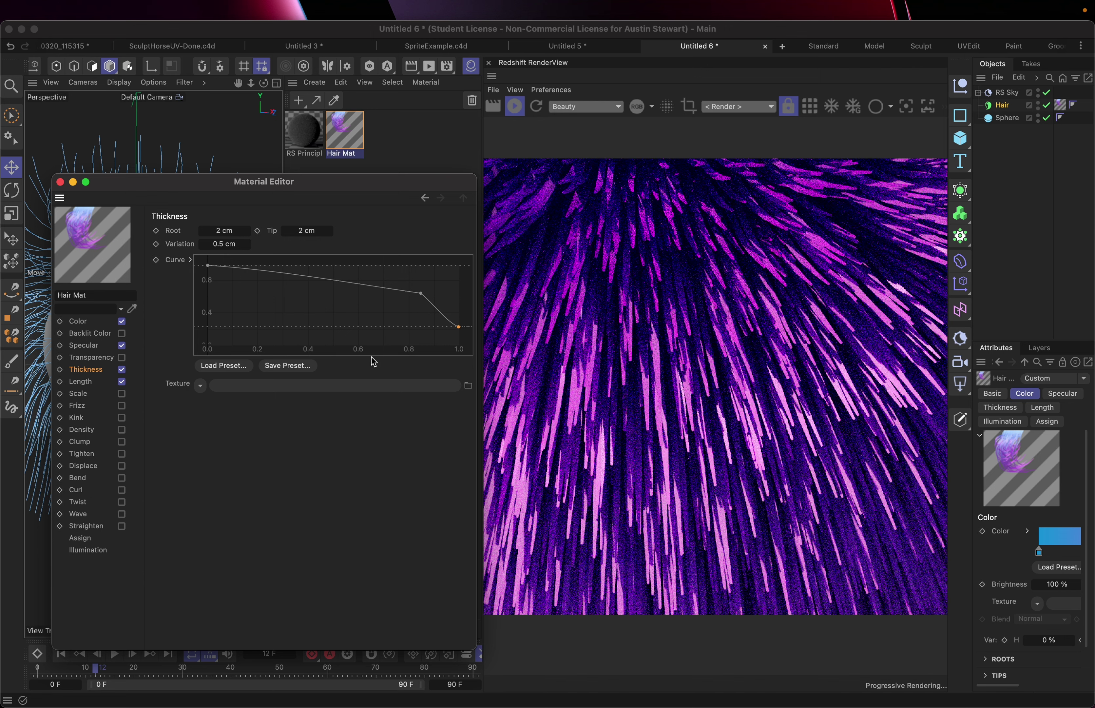
{"action": "left_click_drag", "start_coordinate": [222, 185], "coordinate": [570, 146]}
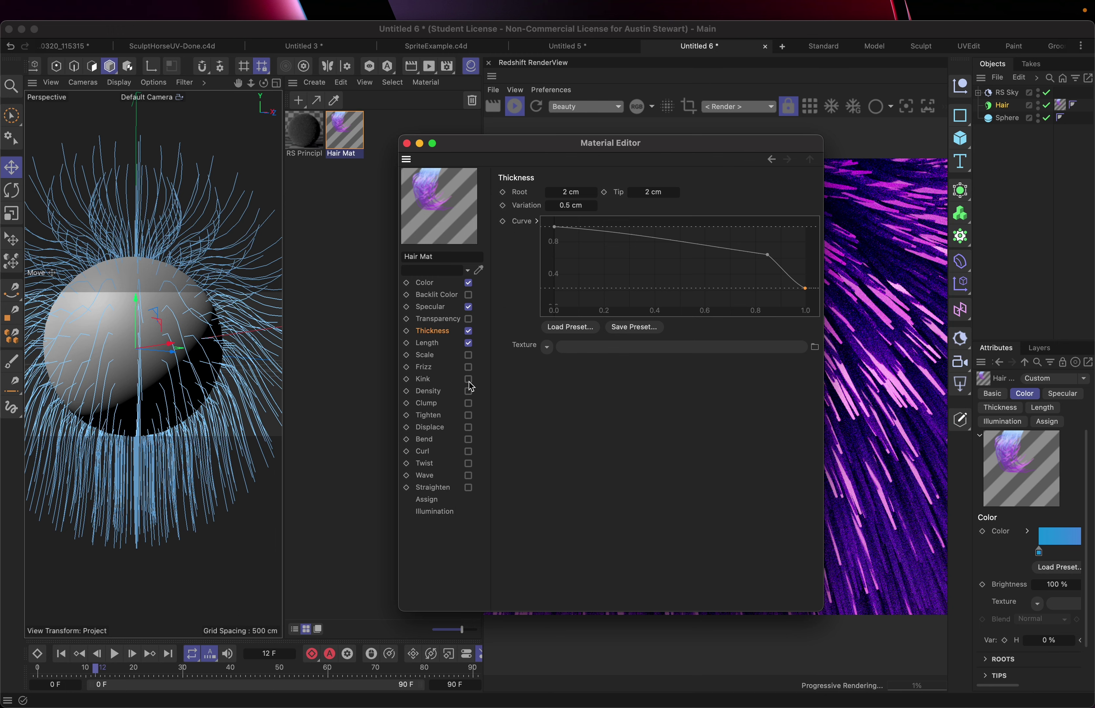
{"action": "mouse_move", "coordinate": [477, 141]}
{"action": "left_mouse_down"}
{"action": "mouse_move", "coordinate": [575, 488]}
{"action": "mouse_move", "coordinate": [339, 445]}
{"action": "mouse_move", "coordinate": [269, 347]}
{"action": "mouse_move", "coordinate": [219, 162]}
{"action": "mouse_move", "coordinate": [326, 183]}
{"action": "mouse_move", "coordinate": [471, 161]}
{"action": "left_mouse_up"}
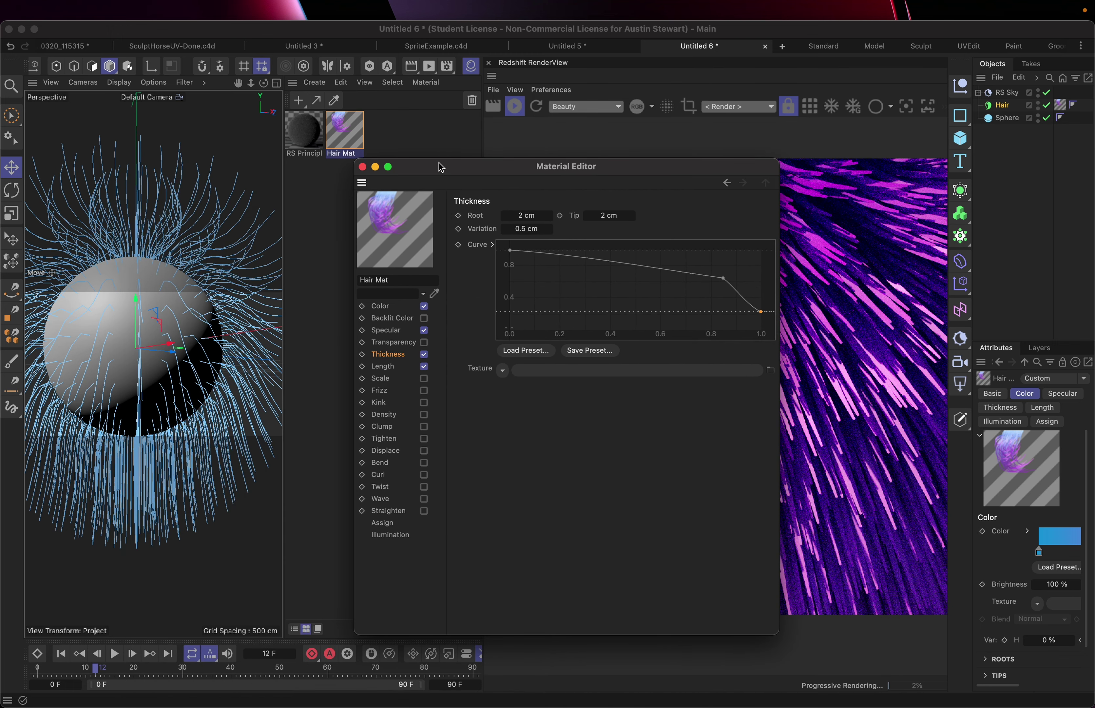
{"action": "left_click", "coordinate": [143, 321]}
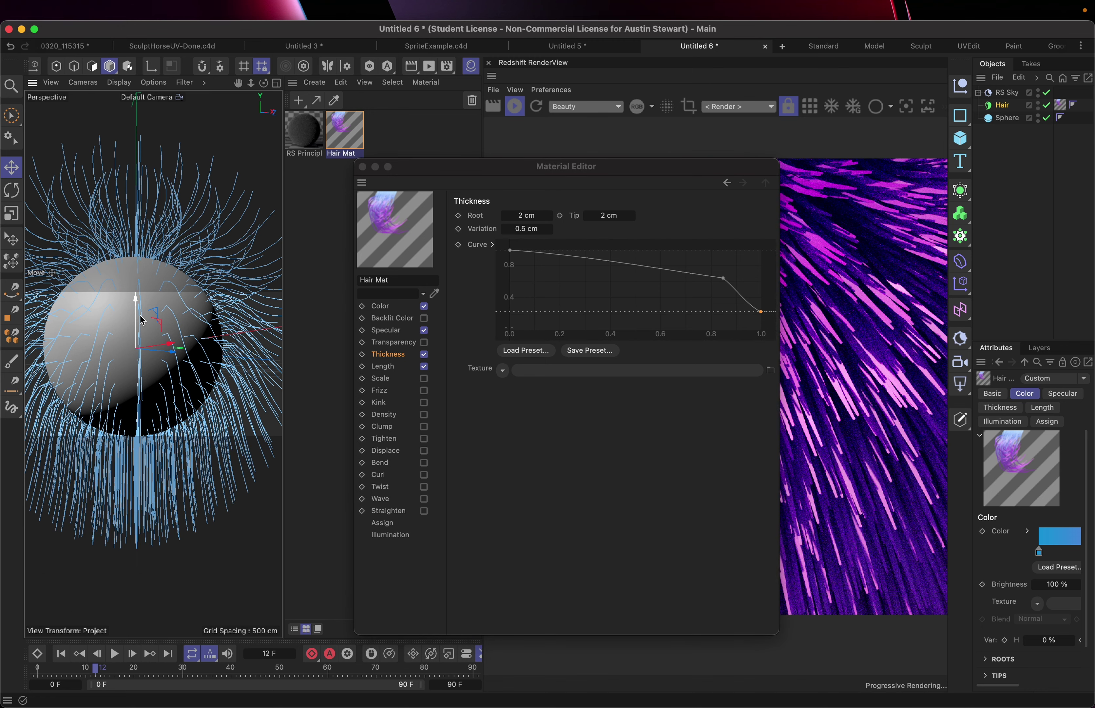
{"action": "scroll", "coordinate": [143, 320], "scroll_direction": "down", "scroll_amount": 5}
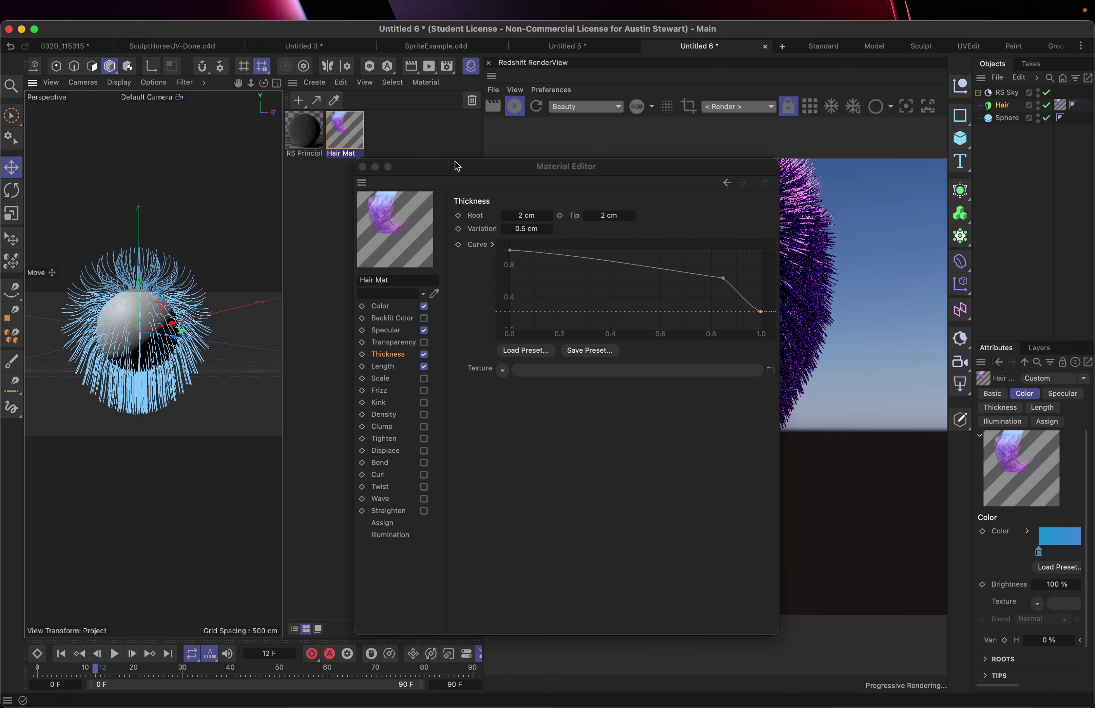
{"action": "left_click_drag", "start_coordinate": [457, 167], "coordinate": [269, 134]}
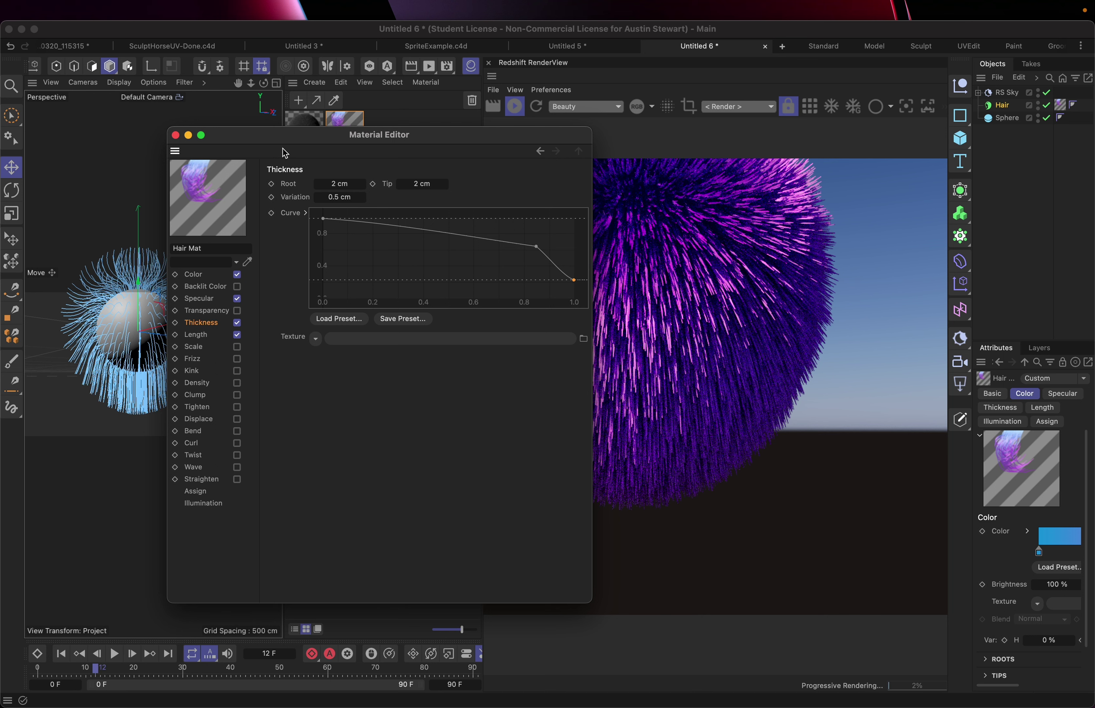
{"action": "left_click_drag", "start_coordinate": [293, 139], "coordinate": [187, 140]}
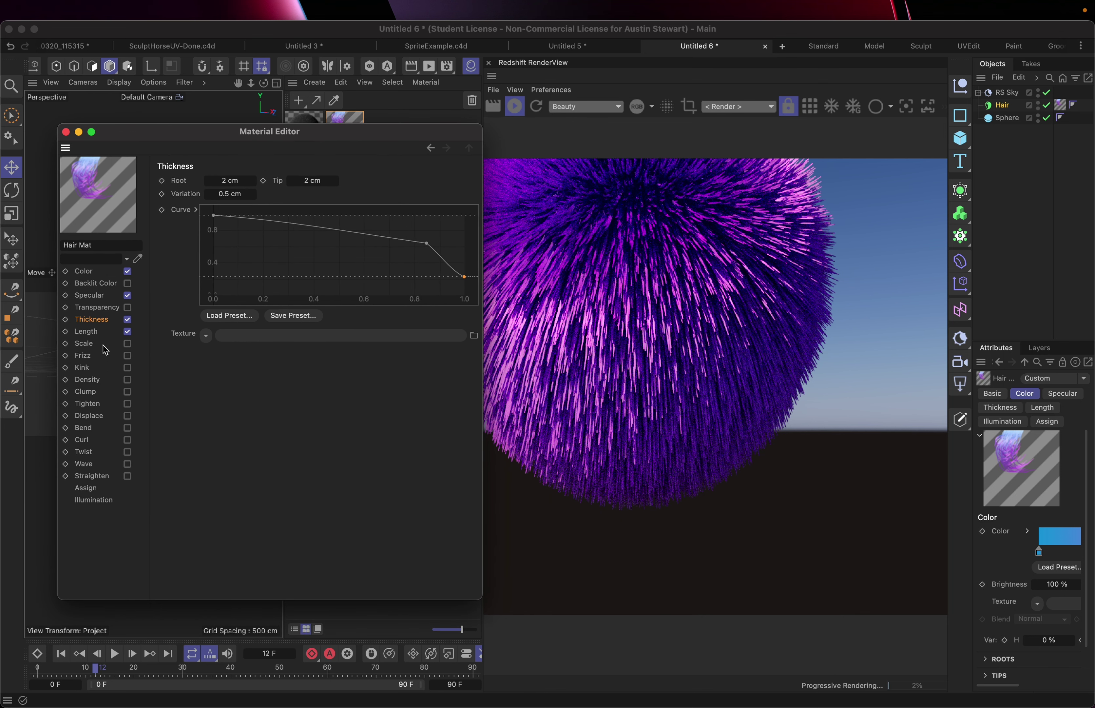
- Try the Frizz effect on Hair Mat at its default 10% and switch it off again
{"action": "left_click", "coordinate": [128, 356]}
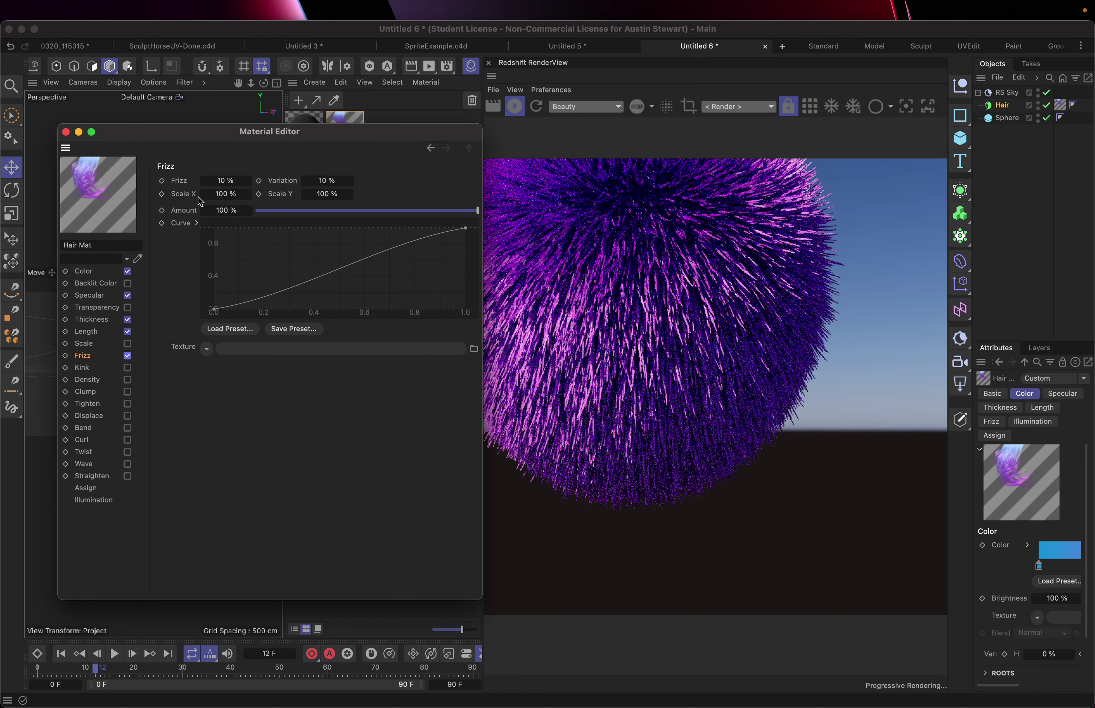
{"action": "left_click_drag", "start_coordinate": [238, 134], "coordinate": [269, 204]}
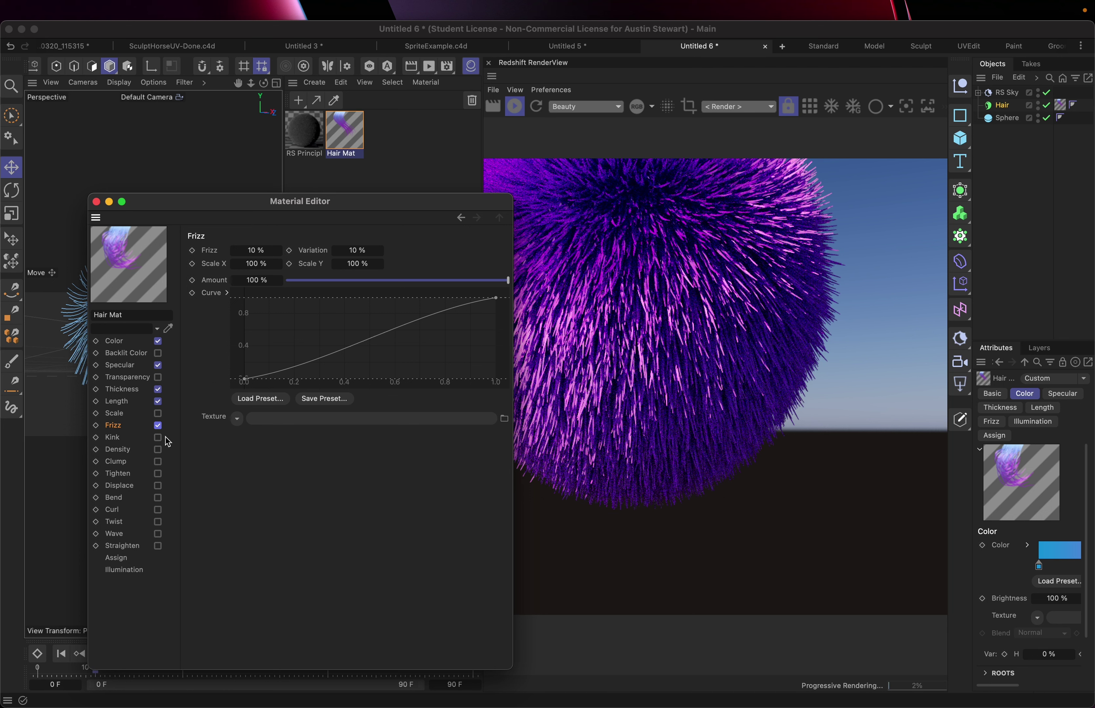
{"action": "left_click", "coordinate": [158, 426]}
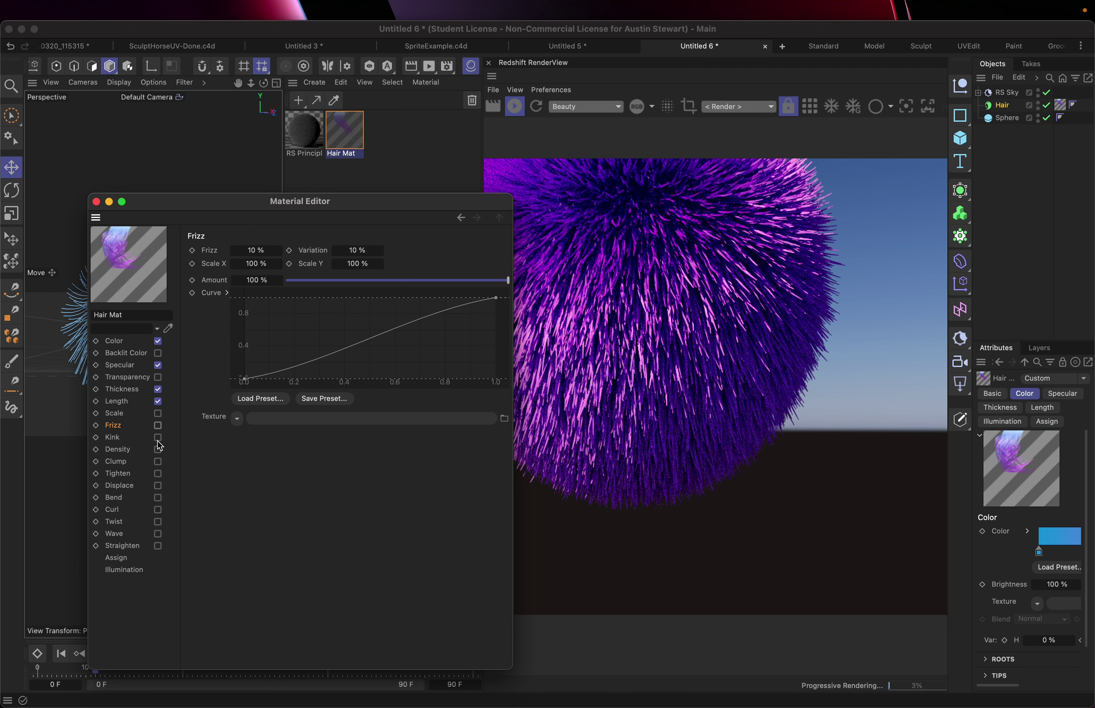
- Try Hair Mat's Kink effect at its default 30%, combined with Frizz
{"action": "left_click", "coordinate": [158, 438]}
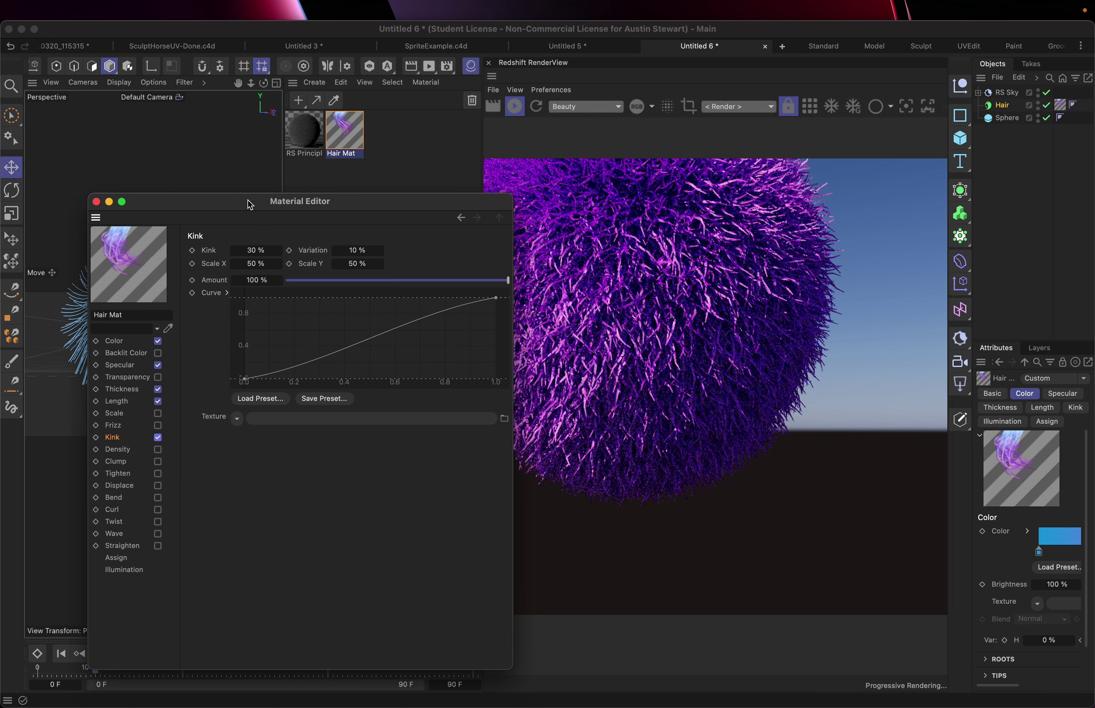
{"action": "left_click_drag", "start_coordinate": [249, 204], "coordinate": [260, 171]}
{"action": "left_click", "coordinate": [167, 393]}
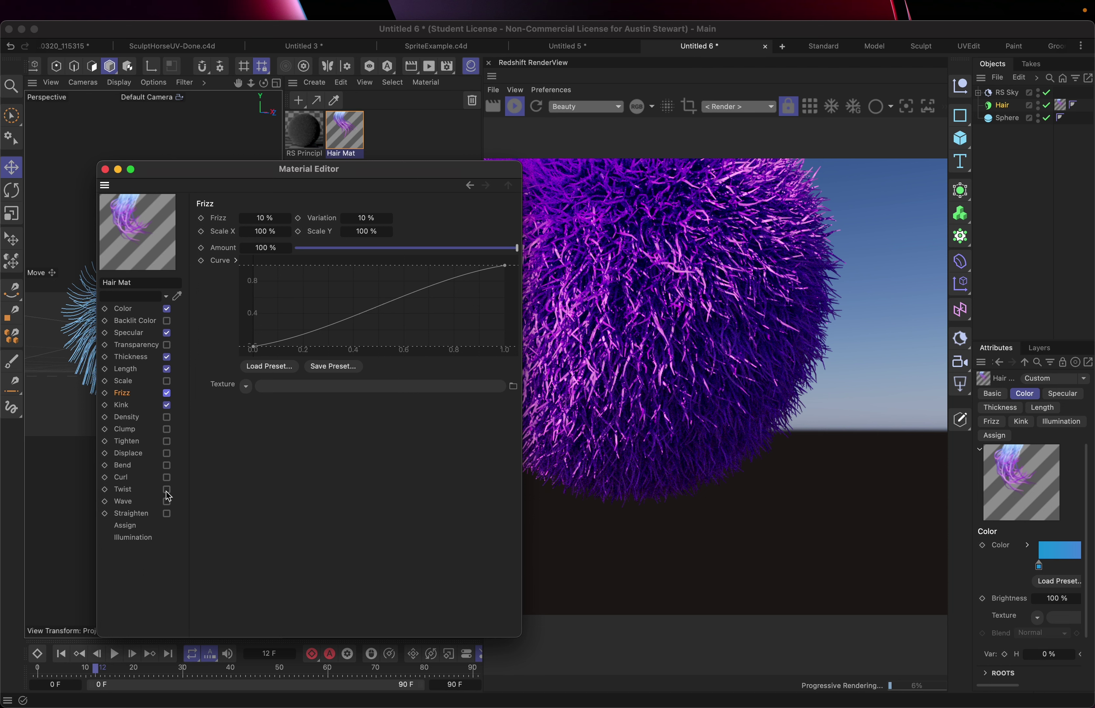
- Enable the Clump effect on Hair Mat and disable Kink and Frizz
{"action": "left_click", "coordinate": [167, 429]}
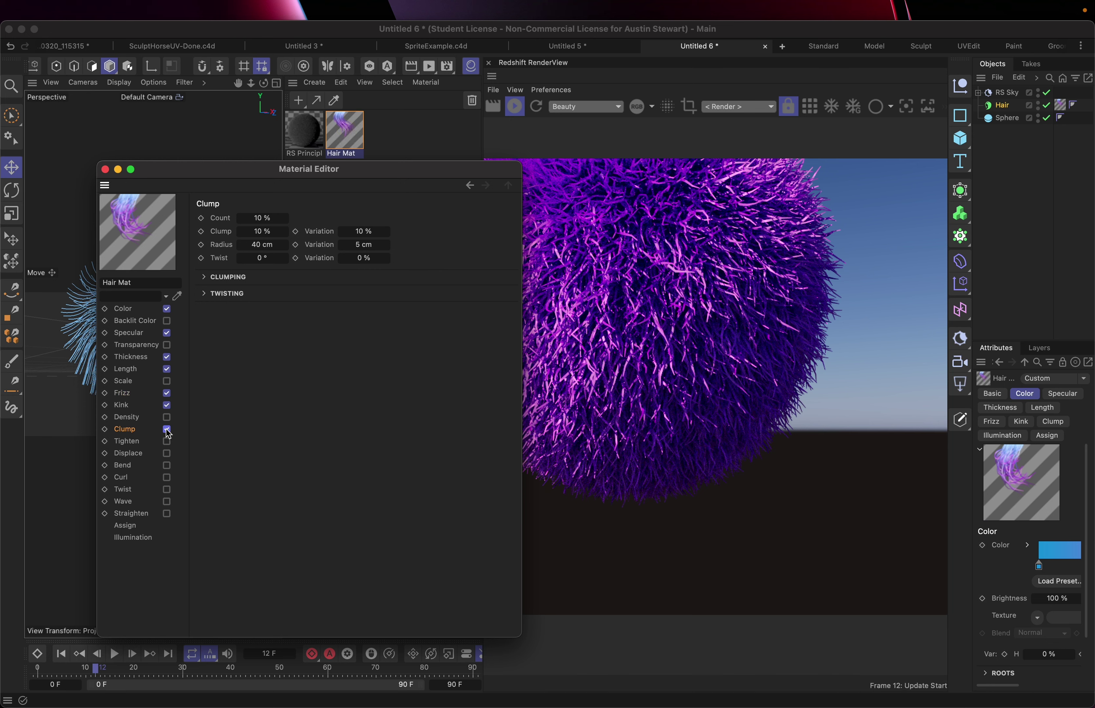
{"action": "left_click", "coordinate": [168, 405]}
{"action": "left_click", "coordinate": [168, 394]}
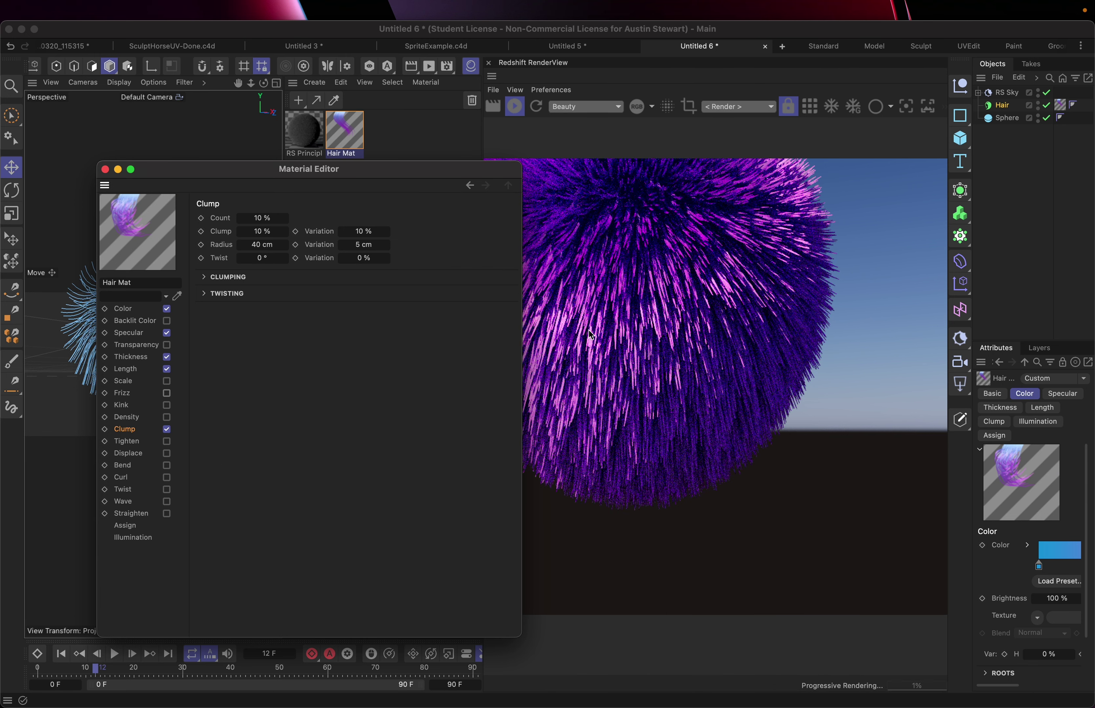
- Enable the Bend effect on Hair Mat and set its strength to 21%
{"action": "left_click", "coordinate": [167, 466]}
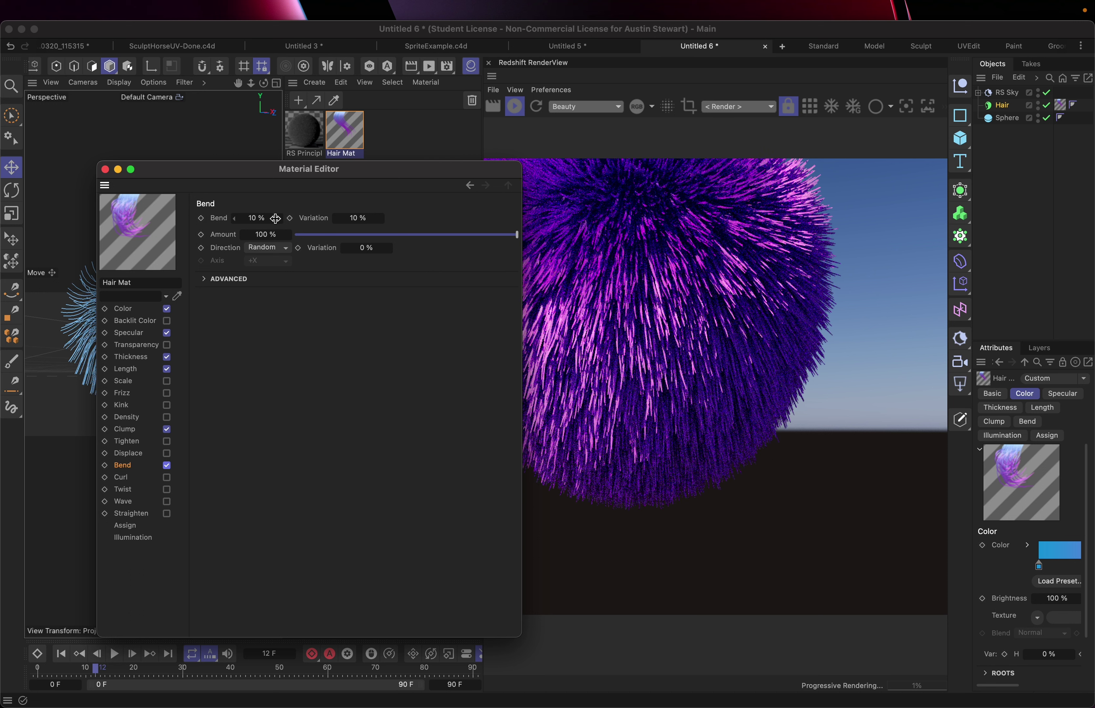
{"action": "left_click_drag", "start_coordinate": [275, 218], "coordinate": [275, 218]}
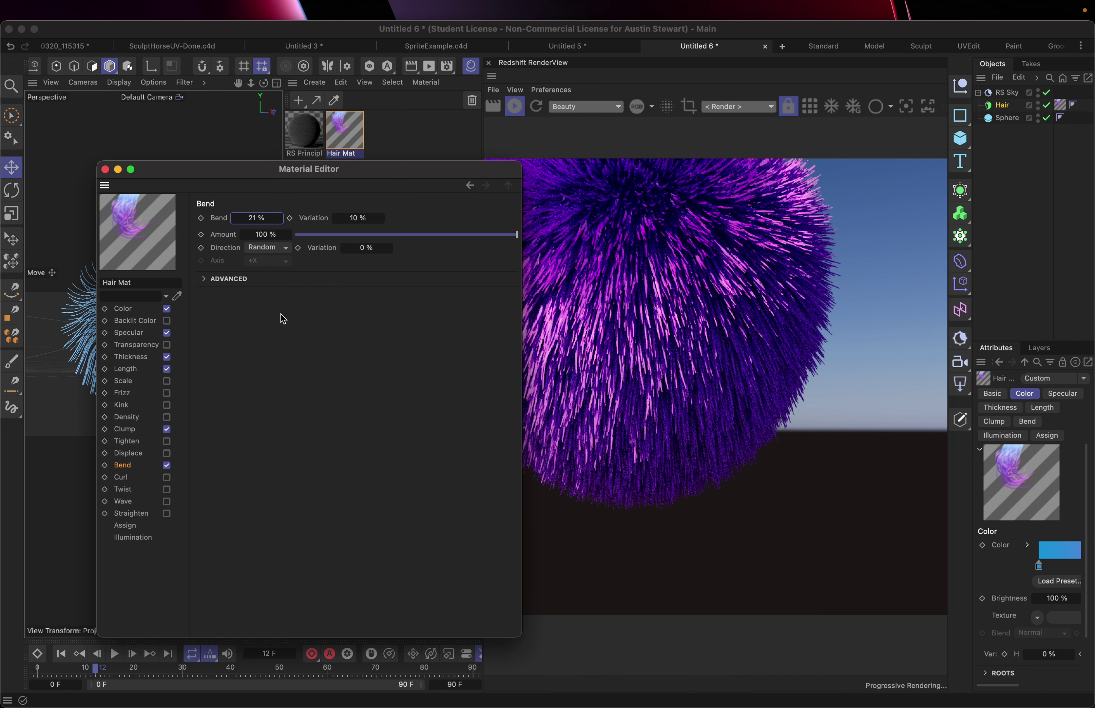
{"action": "left_click", "coordinate": [260, 217]}
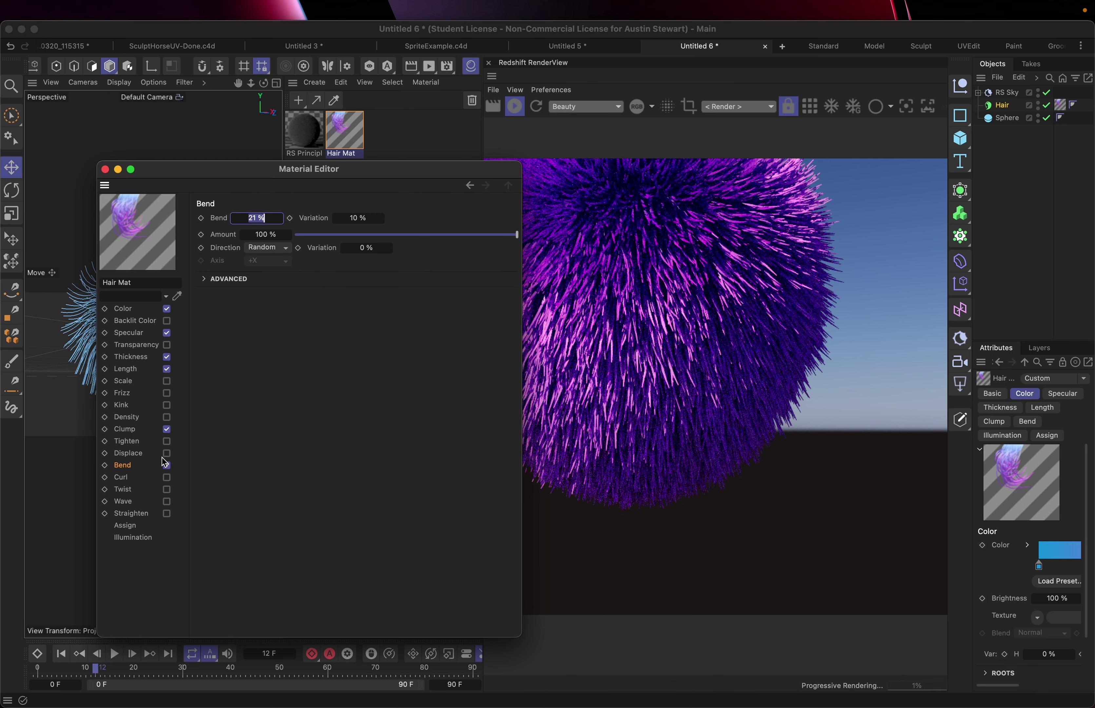
- Try the Curl effect at 70° on Hair Mat, inspect the whole hair ball, and switch Curl off
{"action": "left_click", "coordinate": [167, 478]}
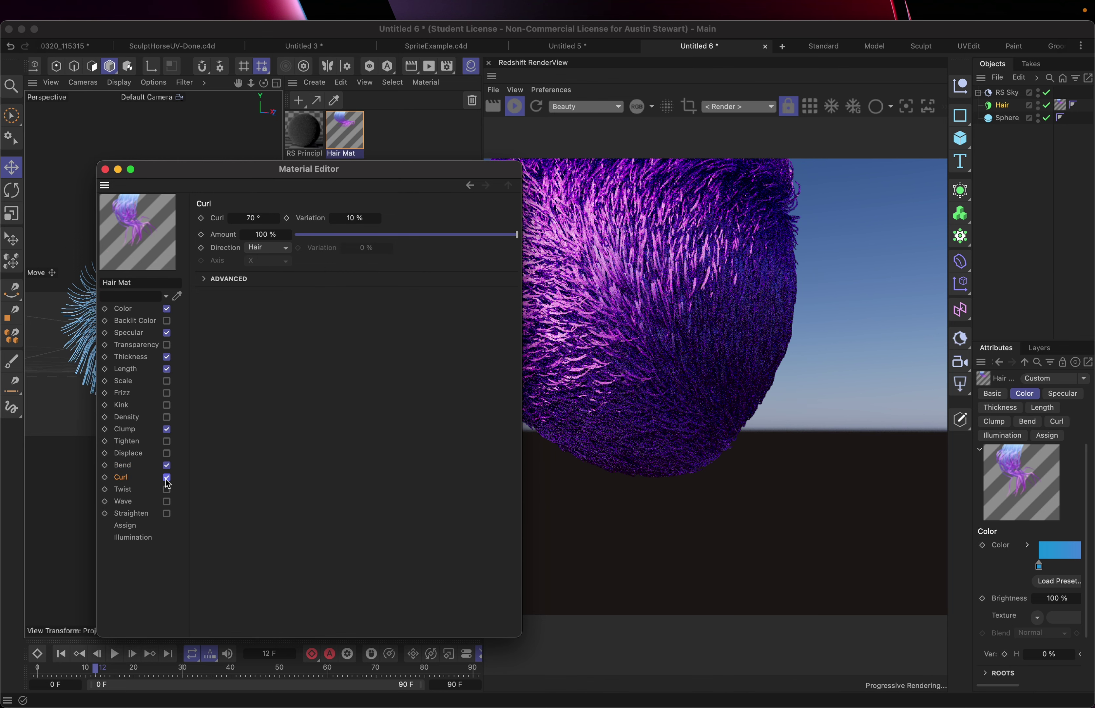
{"action": "left_click_drag", "start_coordinate": [291, 173], "coordinate": [319, 468]}
{"action": "scroll", "coordinate": [171, 346], "scroll_direction": "down", "scroll_amount": 5}
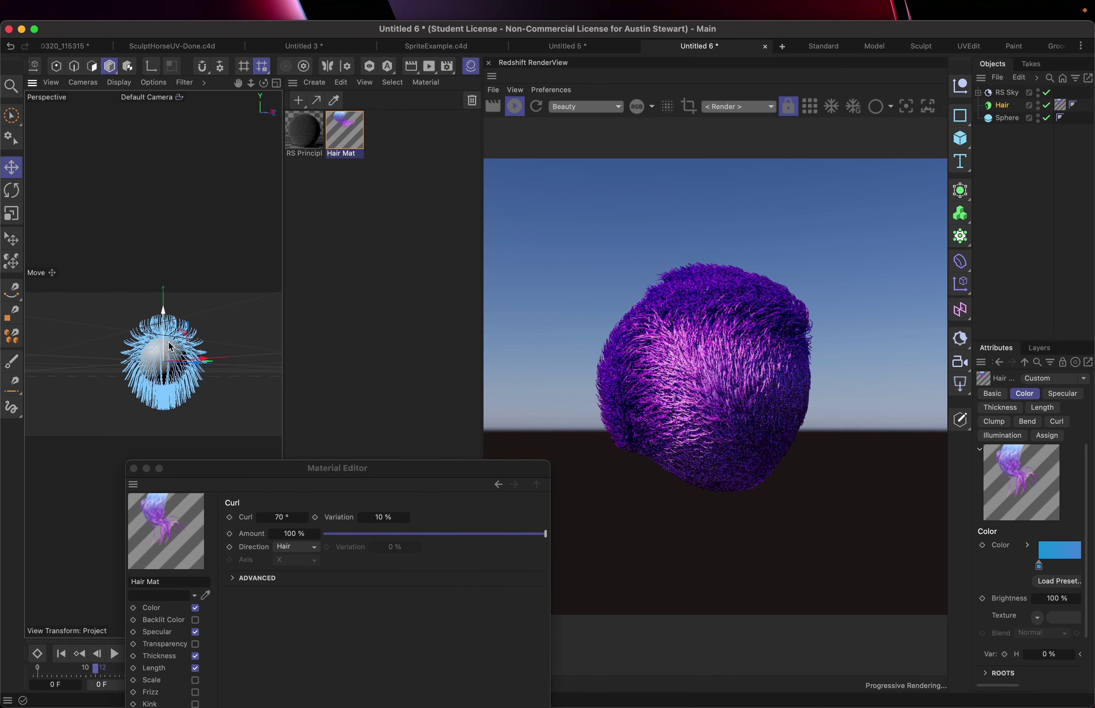
{"action": "left_click", "coordinate": [312, 469]}
{"action": "left_click_drag", "start_coordinate": [312, 469], "coordinate": [261, 133]}
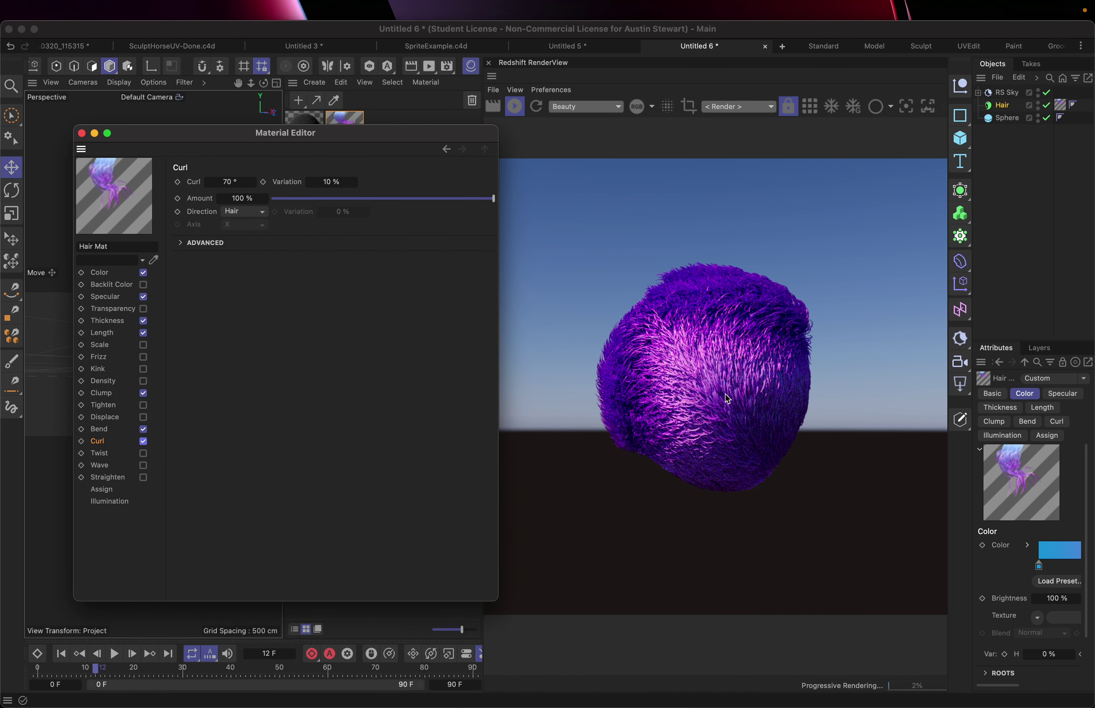
{"action": "left_click", "coordinate": [144, 441]}
- Replace Hair Mat's Bend effect with Wave, trying Twist along the way
{"action": "left_click", "coordinate": [144, 453]}
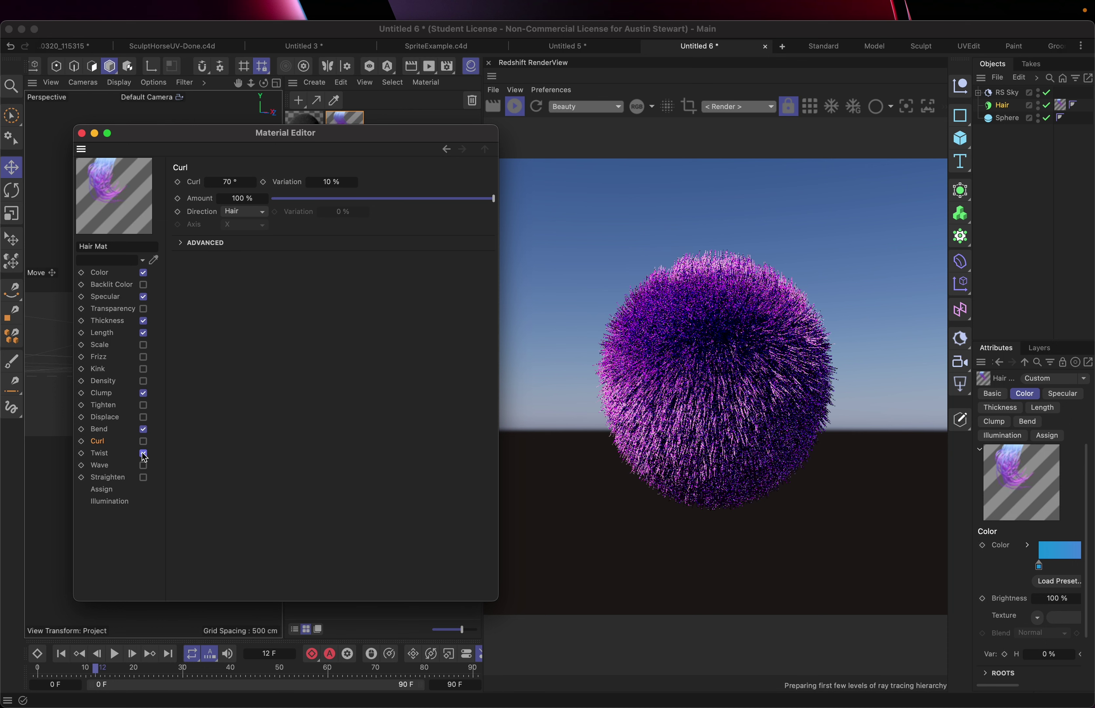
{"action": "left_click", "coordinate": [144, 431]}
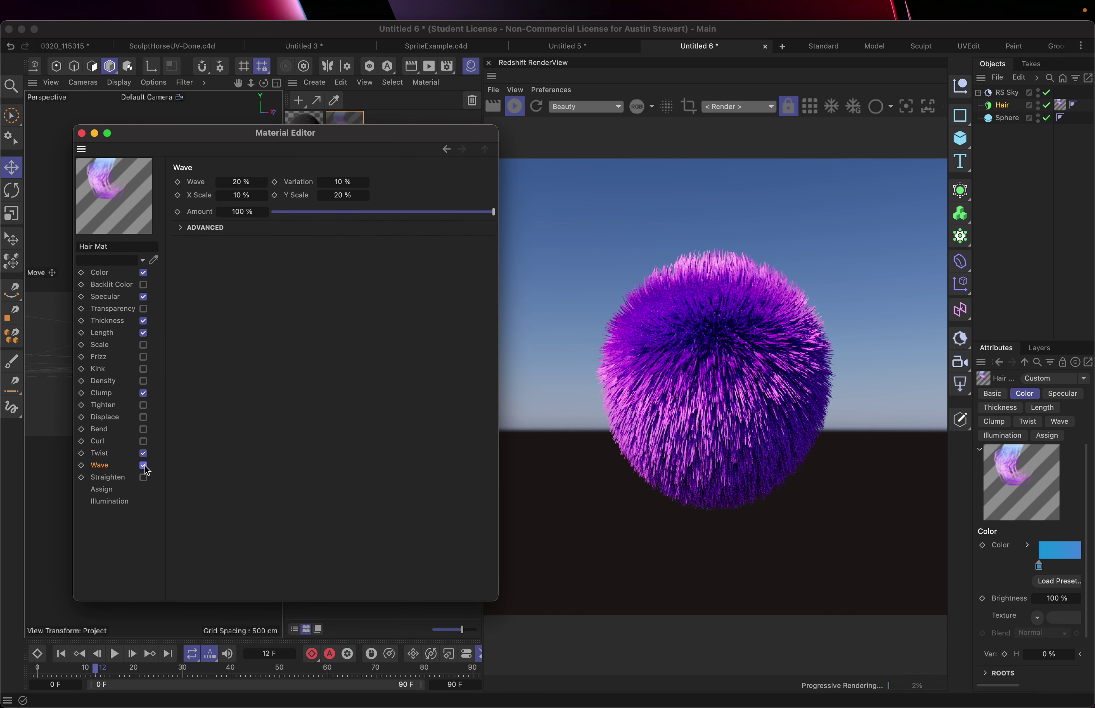
{"action": "left_click", "coordinate": [145, 454]}
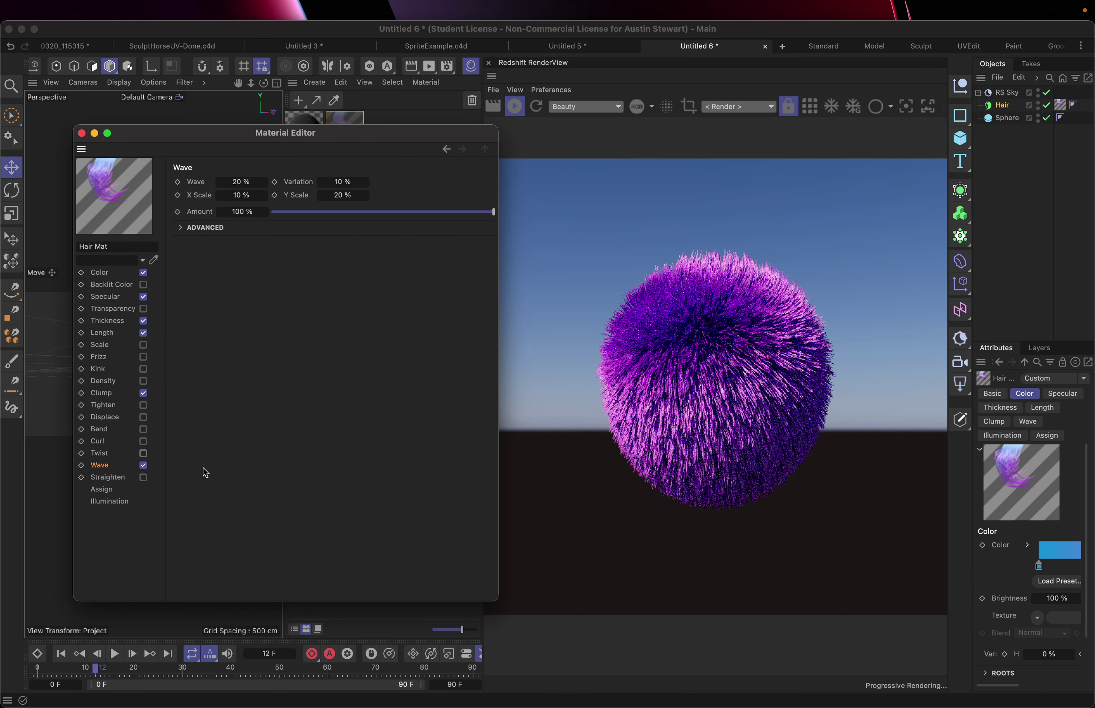
- Try Straighten on Hair Mat, switch it off, and enable Kink and Frizz alongside Clump and Wave
{"action": "left_click", "coordinate": [143, 478]}
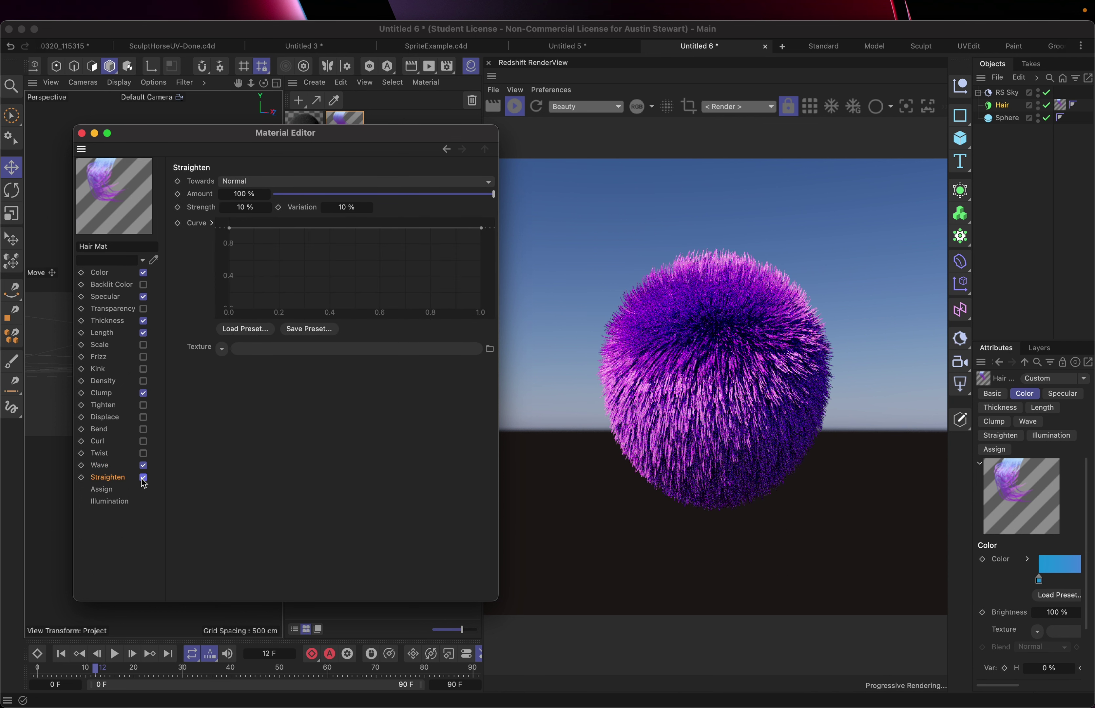
{"action": "left_click", "coordinate": [143, 478]}
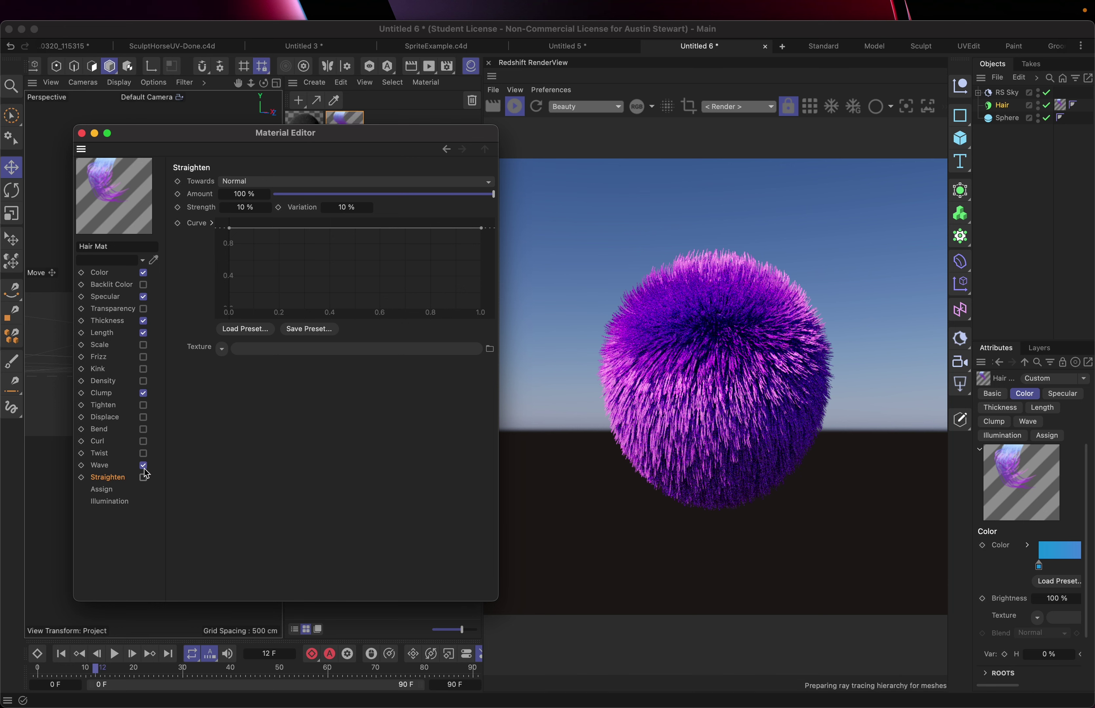
{"action": "left_click", "coordinate": [143, 369]}
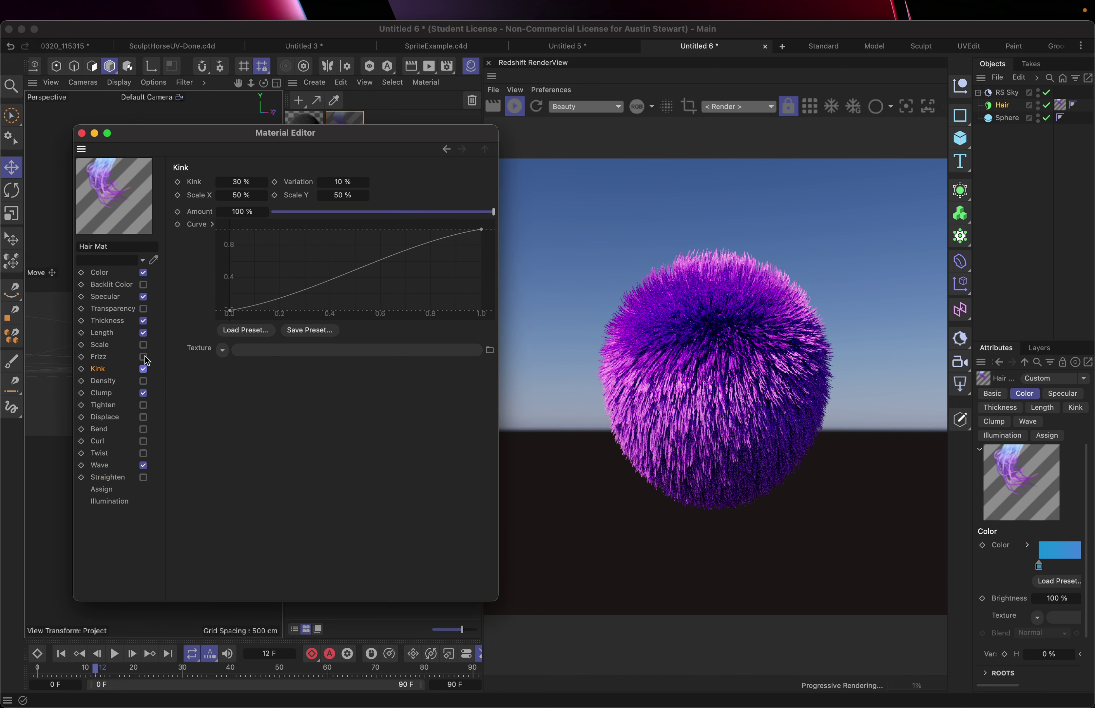
{"action": "left_click", "coordinate": [143, 357]}
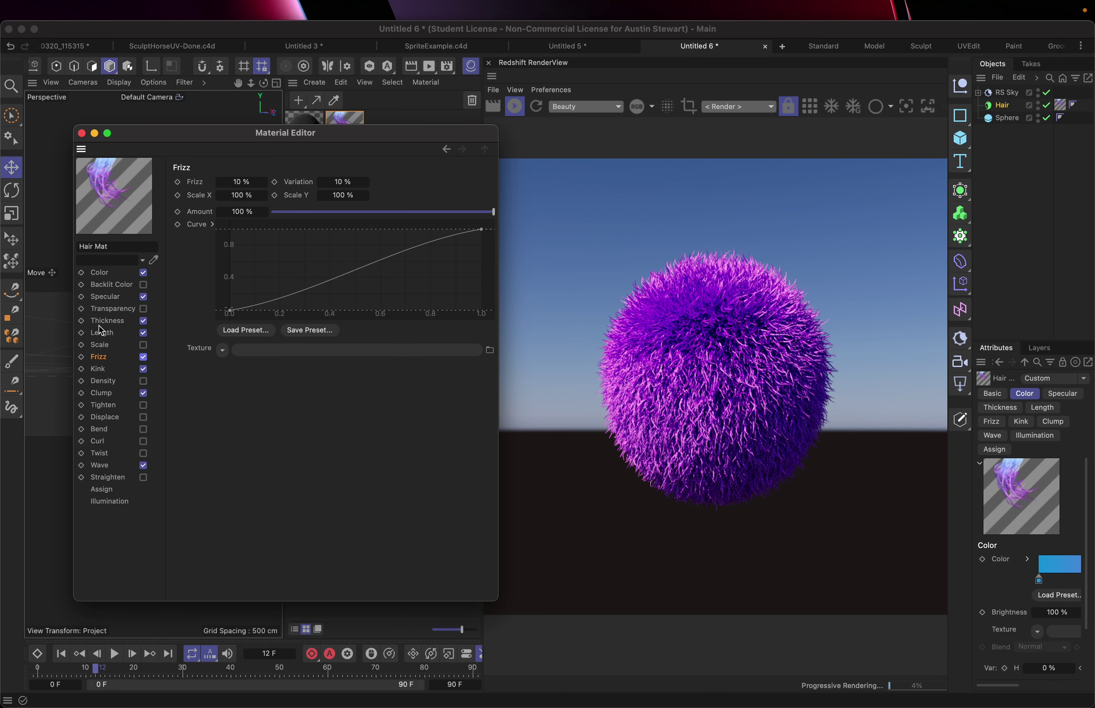
- Set Hair Mat's root thickness to 1 cm and its tip thickness to 0.2 cm
{"action": "left_click", "coordinate": [104, 321]}
{"action": "left_click", "coordinate": [324, 182]}
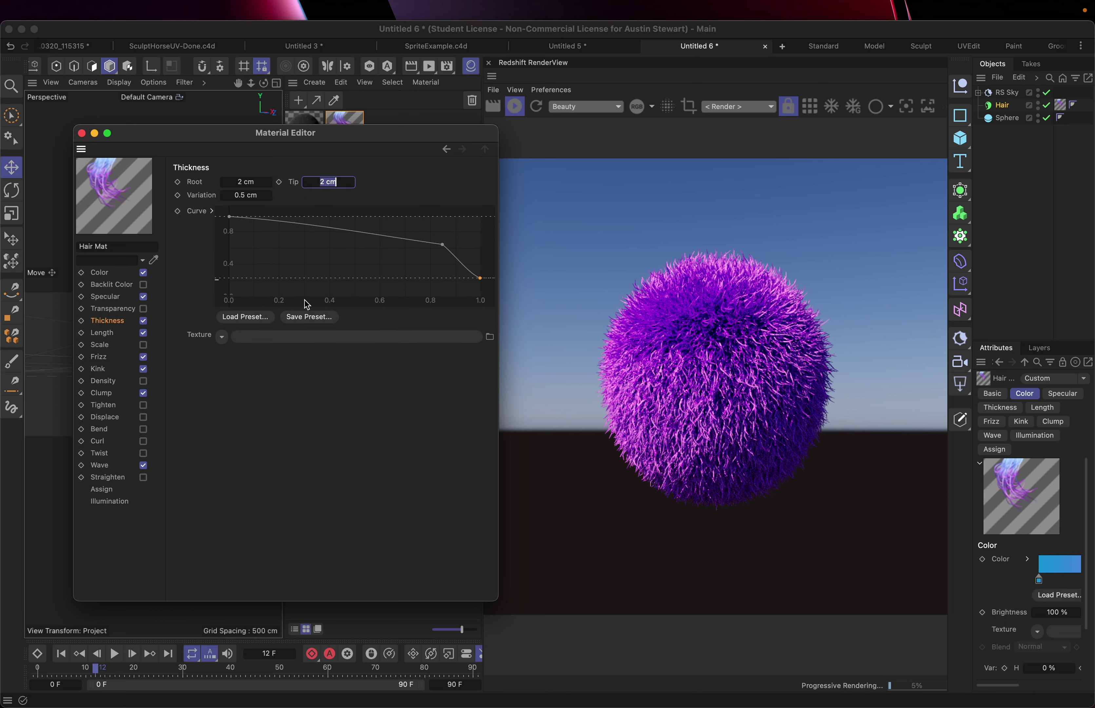
{"action": "left_click", "coordinate": [243, 181]}
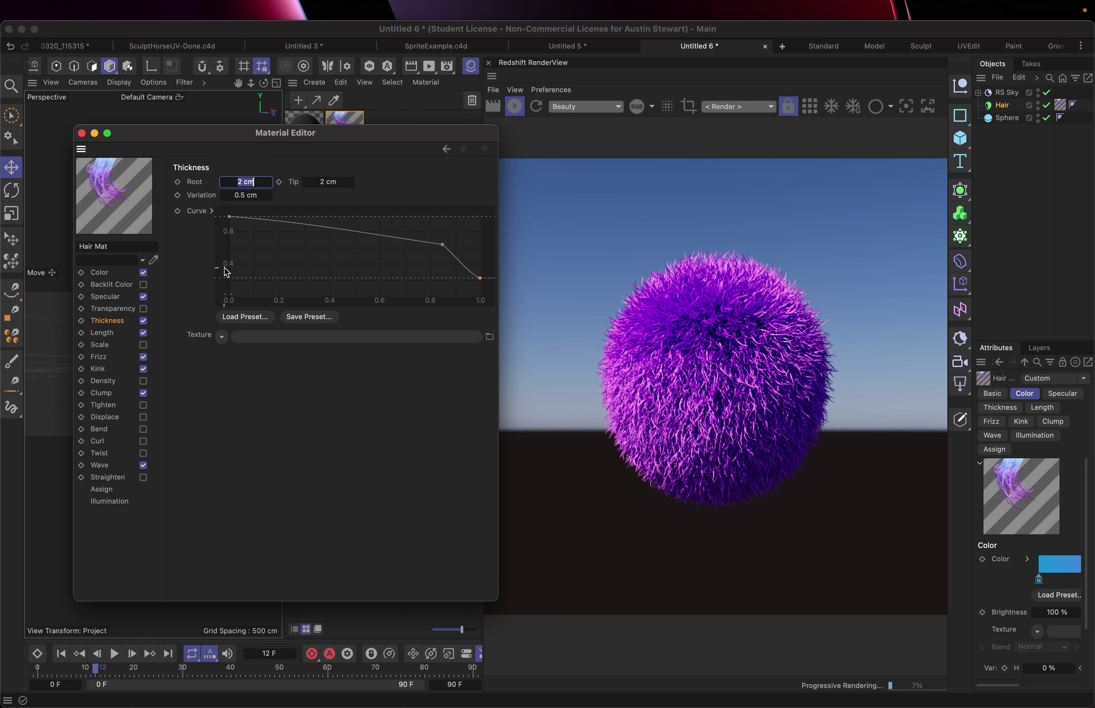
{"action": "type", "text": "1"}
{"action": "left_click", "coordinate": [328, 182]}
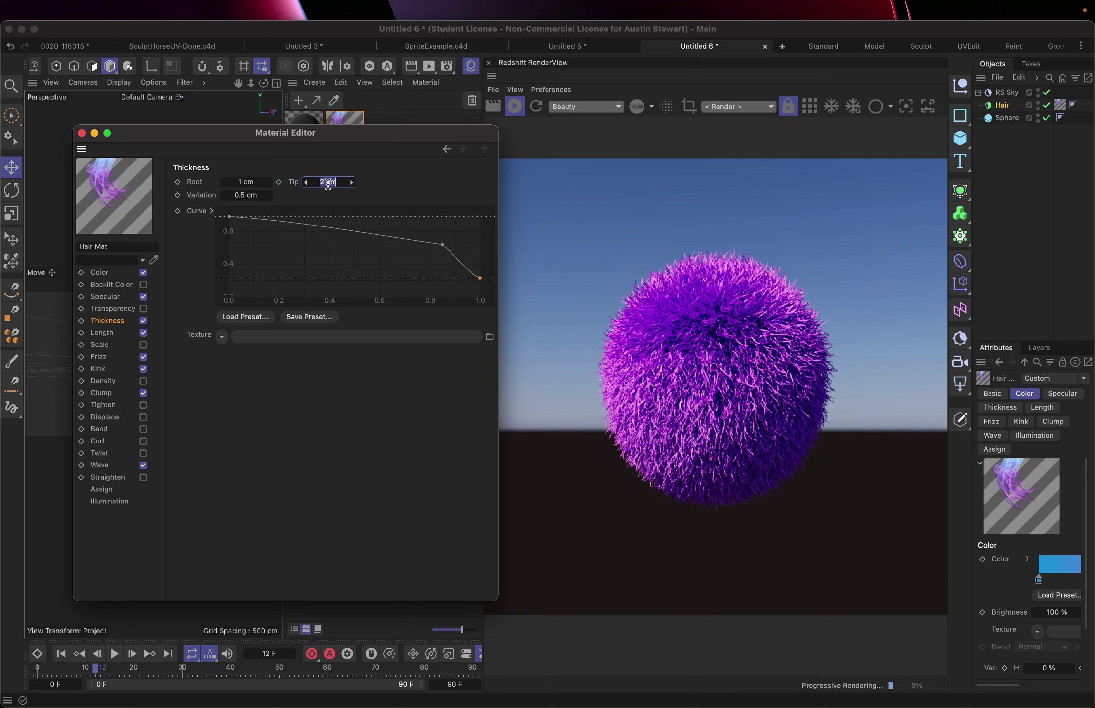
{"action": "type", "text": "0.2"}
{"action": "key", "text": "Return"}
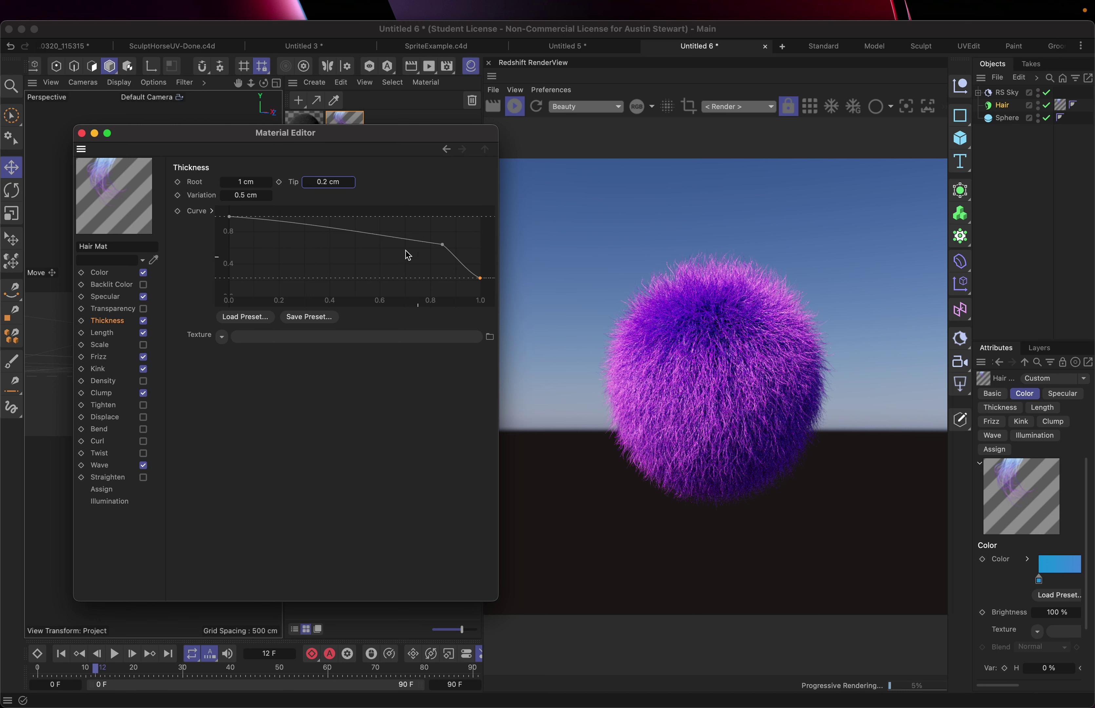
{"action": "left_click_drag", "start_coordinate": [264, 134], "coordinate": [445, 113]}
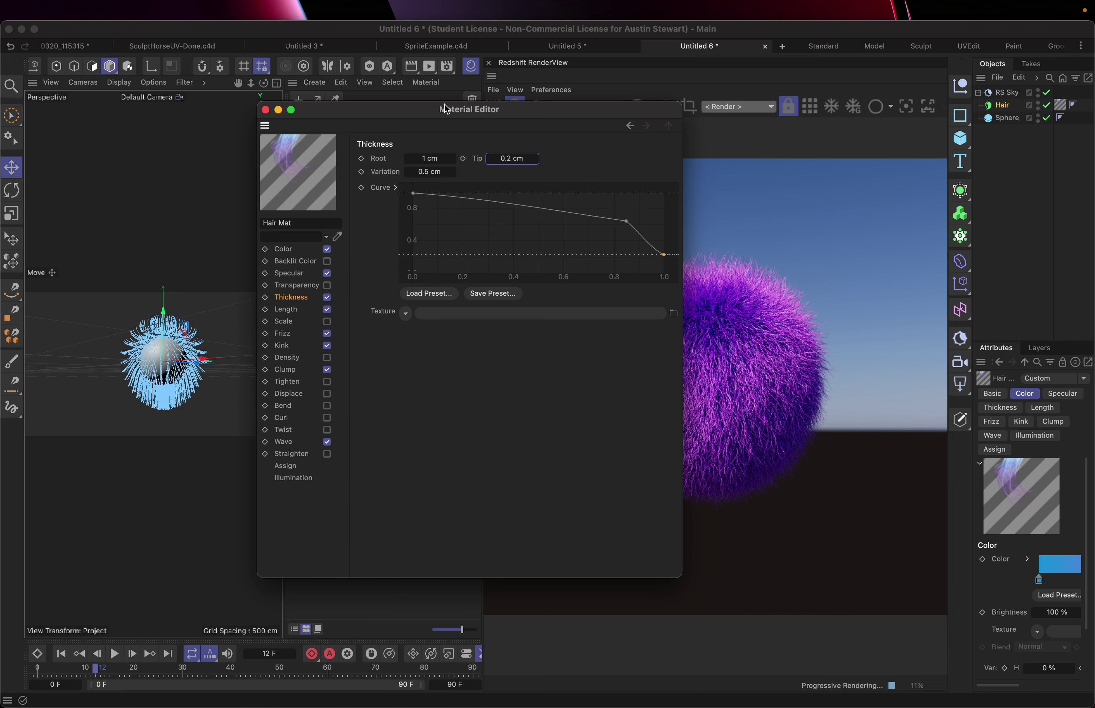
{"action": "left_click_drag", "start_coordinate": [447, 109], "coordinate": [320, 178]}
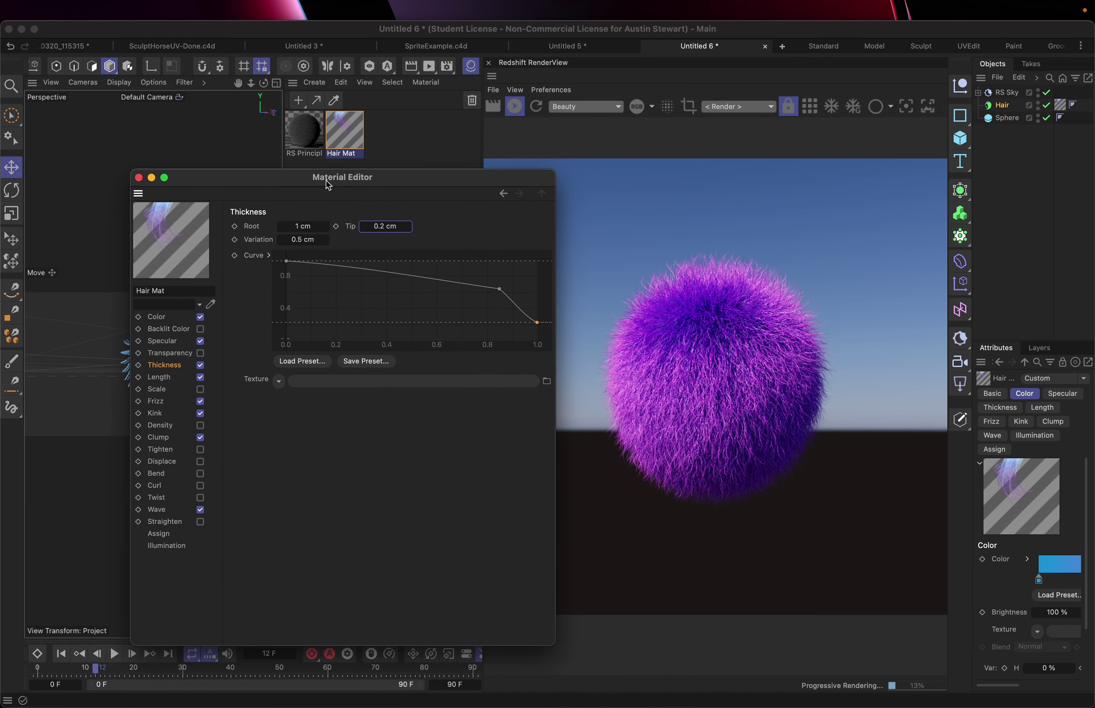
{"action": "left_click_drag", "start_coordinate": [328, 185], "coordinate": [370, 144]}
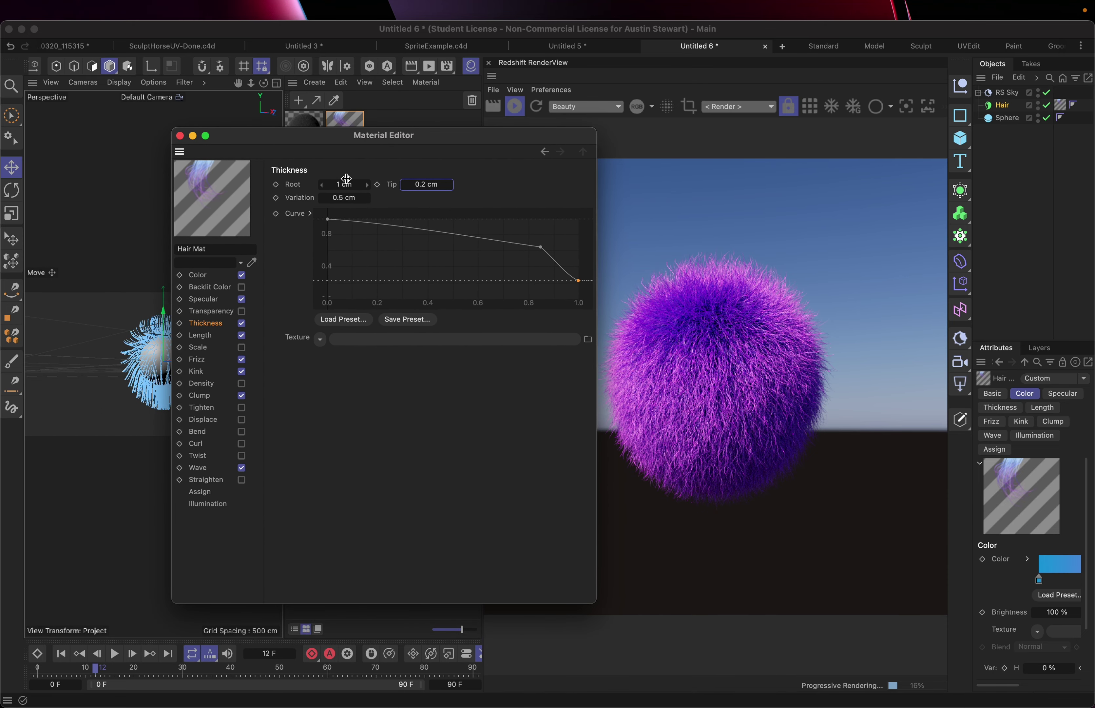
- Switch off Frizz, Kink, Clump and Wave on Hair Mat and close the Material Editor
{"action": "left_click_drag", "start_coordinate": [236, 137], "coordinate": [271, 123]}
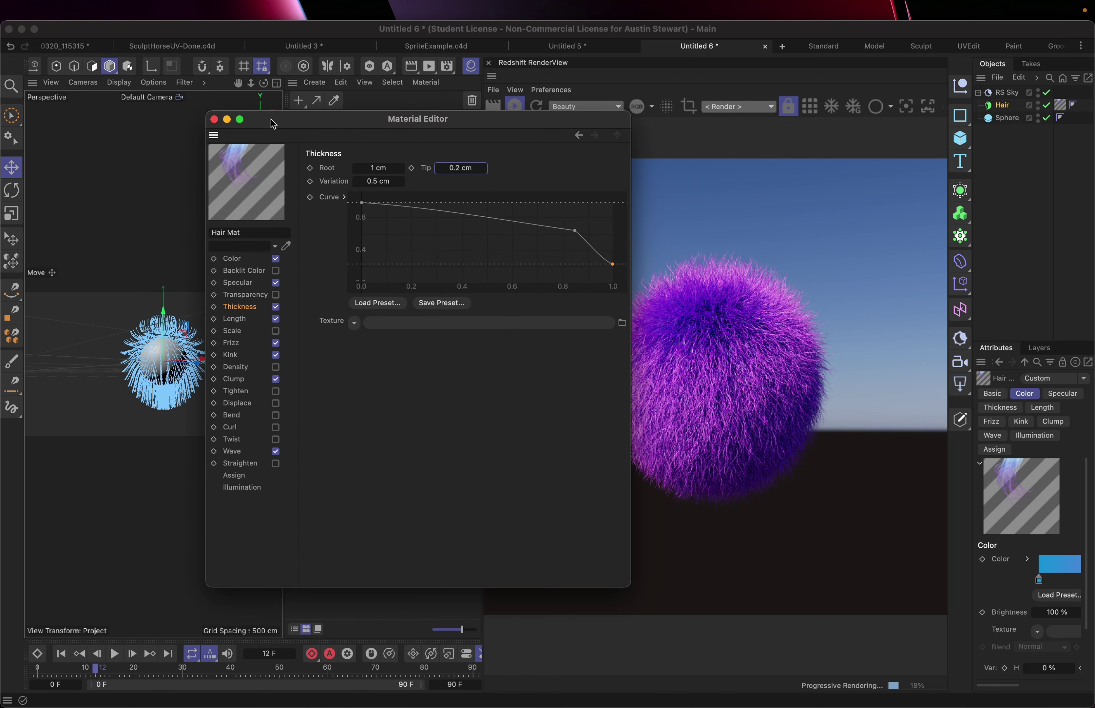
{"action": "left_click", "coordinate": [214, 120]}
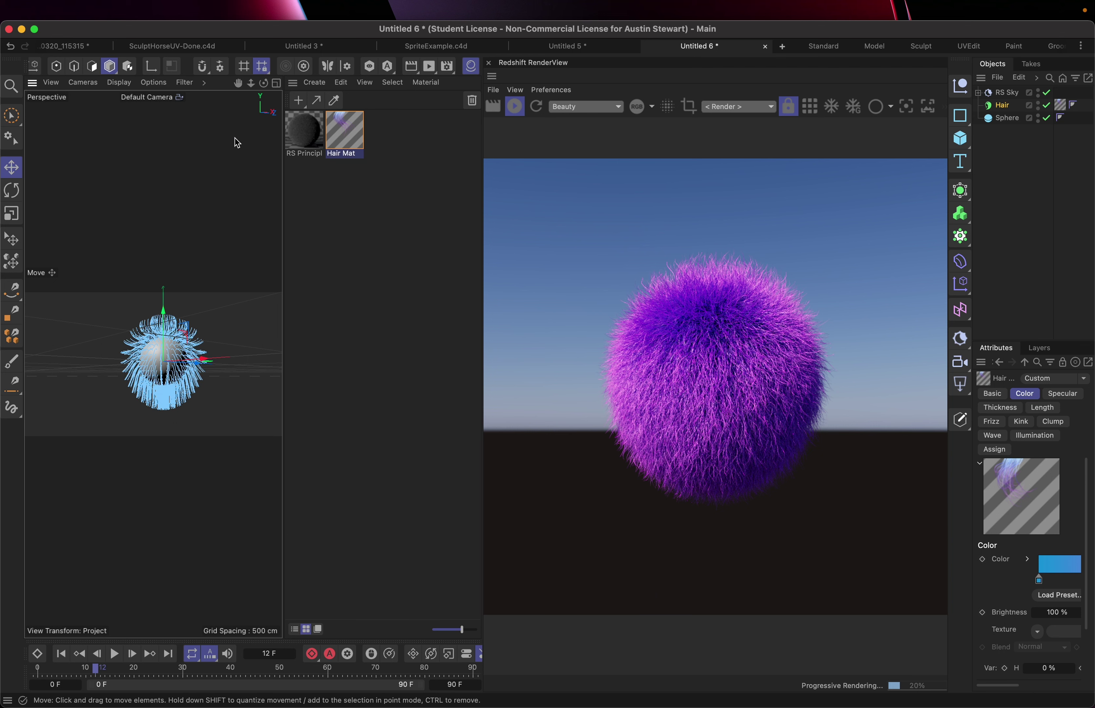
{"action": "left_click", "coordinate": [346, 138]}
{"action": "double_click", "coordinate": [346, 138]}
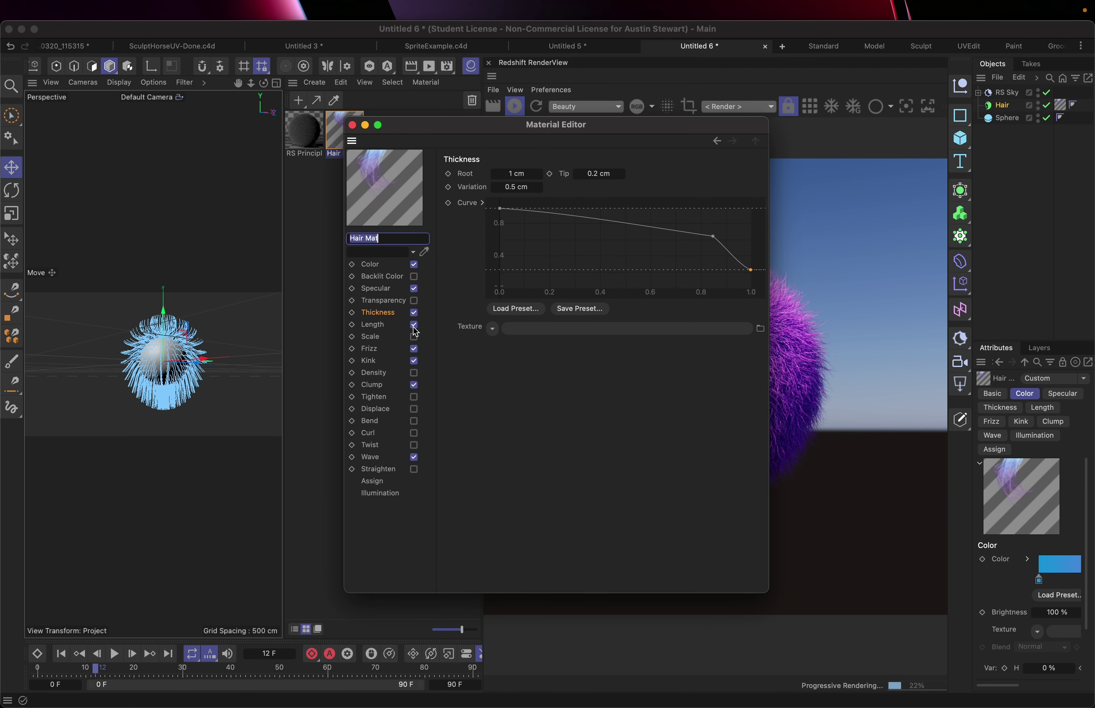
{"action": "left_click", "coordinate": [414, 349]}
{"action": "left_click", "coordinate": [414, 361]}
{"action": "left_click", "coordinate": [415, 385]}
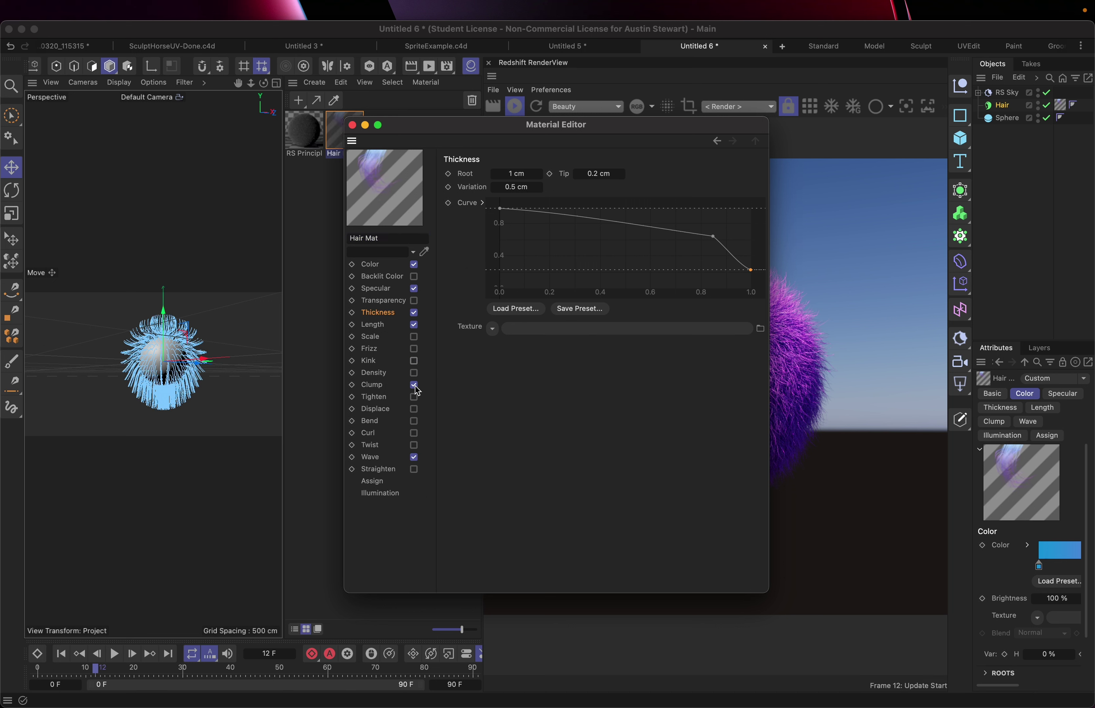
{"action": "left_click", "coordinate": [414, 458]}
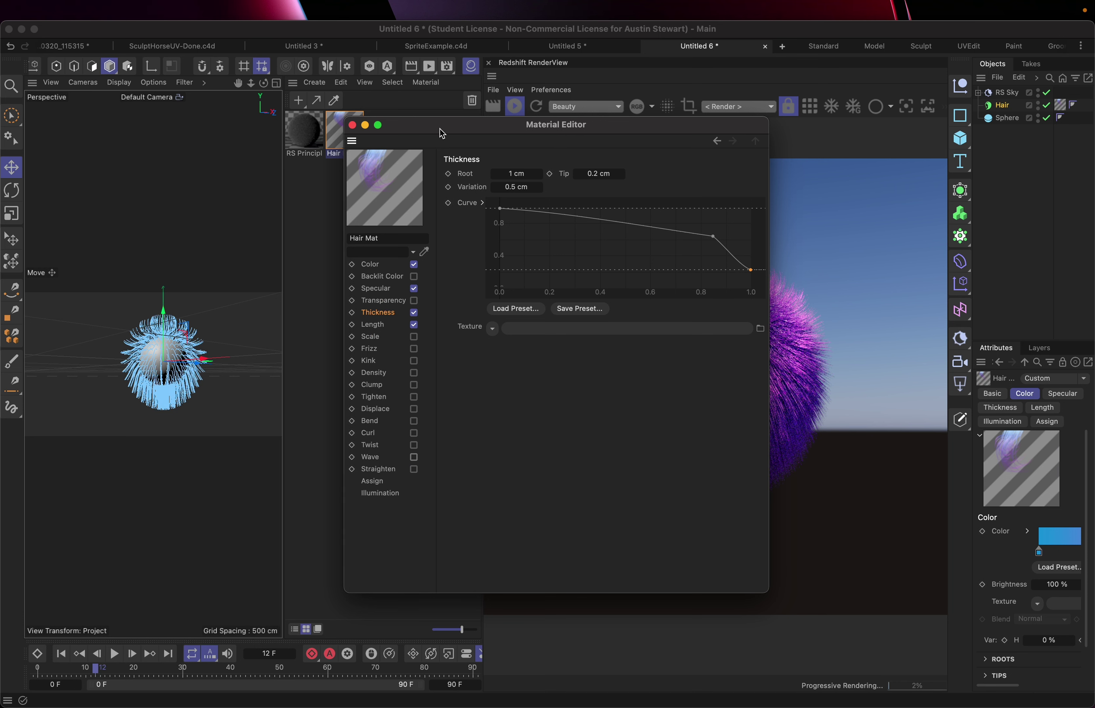
{"action": "left_click_drag", "start_coordinate": [451, 129], "coordinate": [257, 233]}
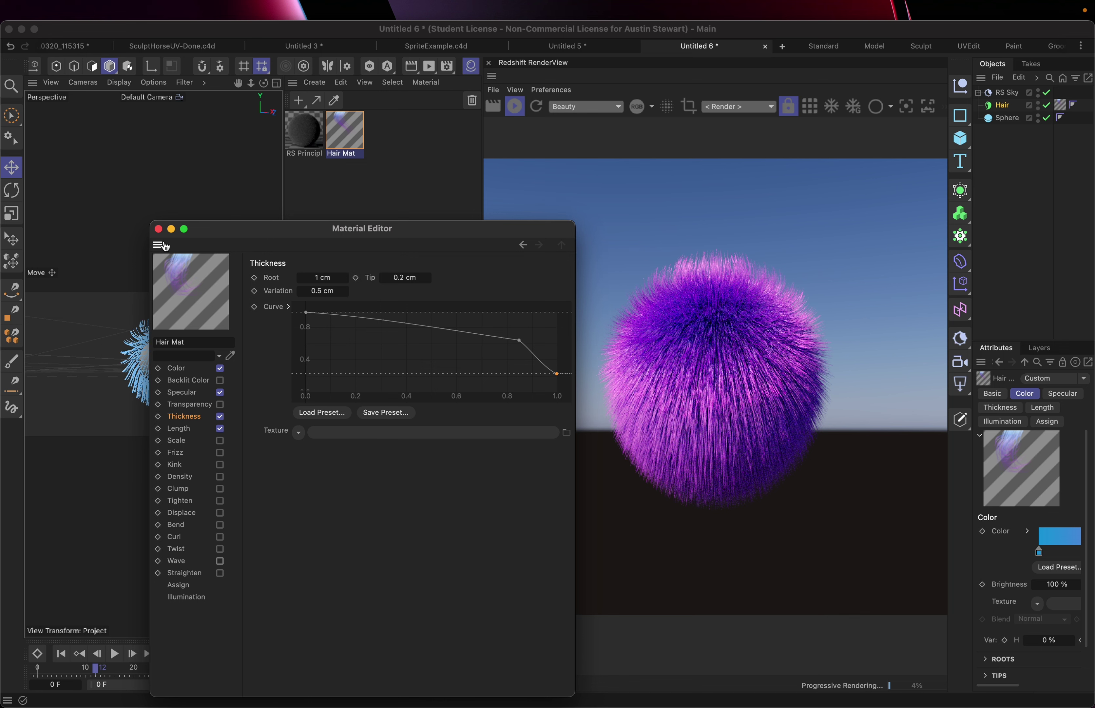
{"action": "left_click", "coordinate": [158, 229]}
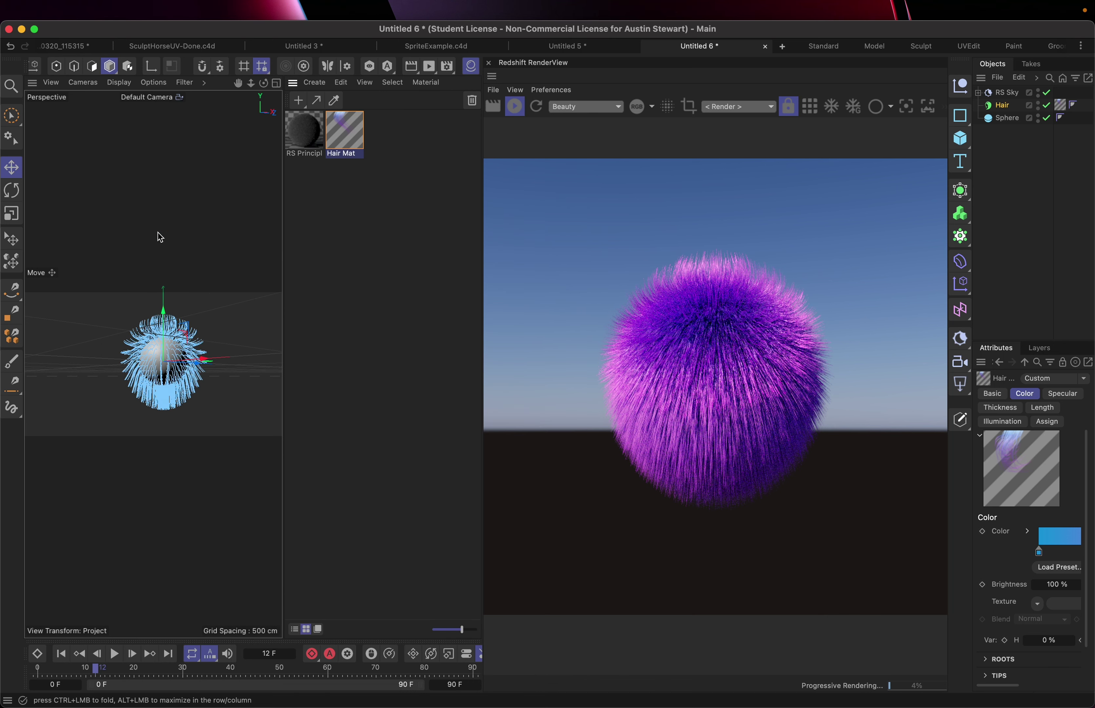
- Rewind to frame 0, show the Hair object's guide settings, and make room by hiding the materials and widening the attributes
{"action": "left_click", "coordinate": [62, 653]}
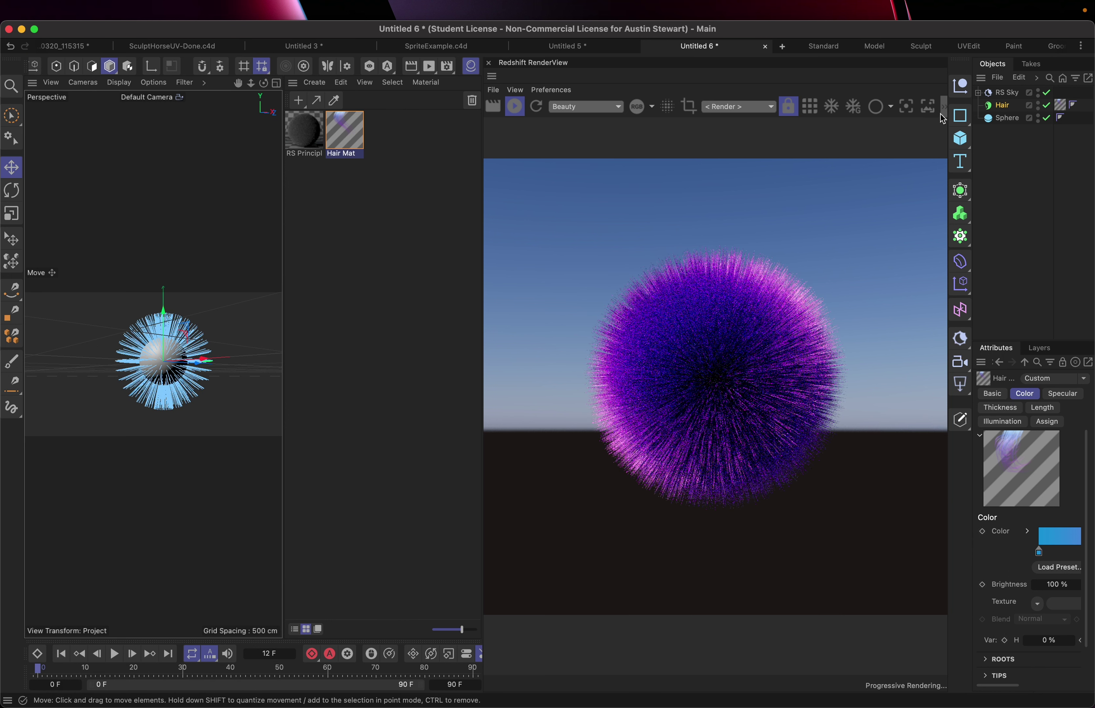
{"action": "left_click", "coordinate": [996, 105]}
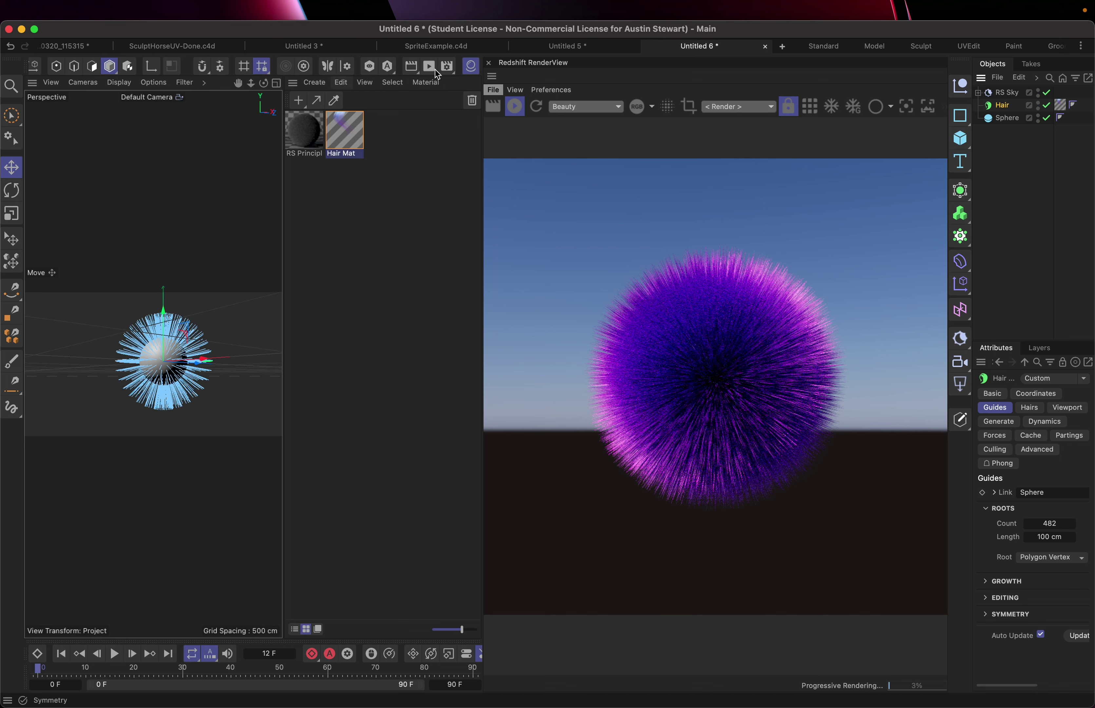
{"action": "left_click", "coordinate": [470, 67]}
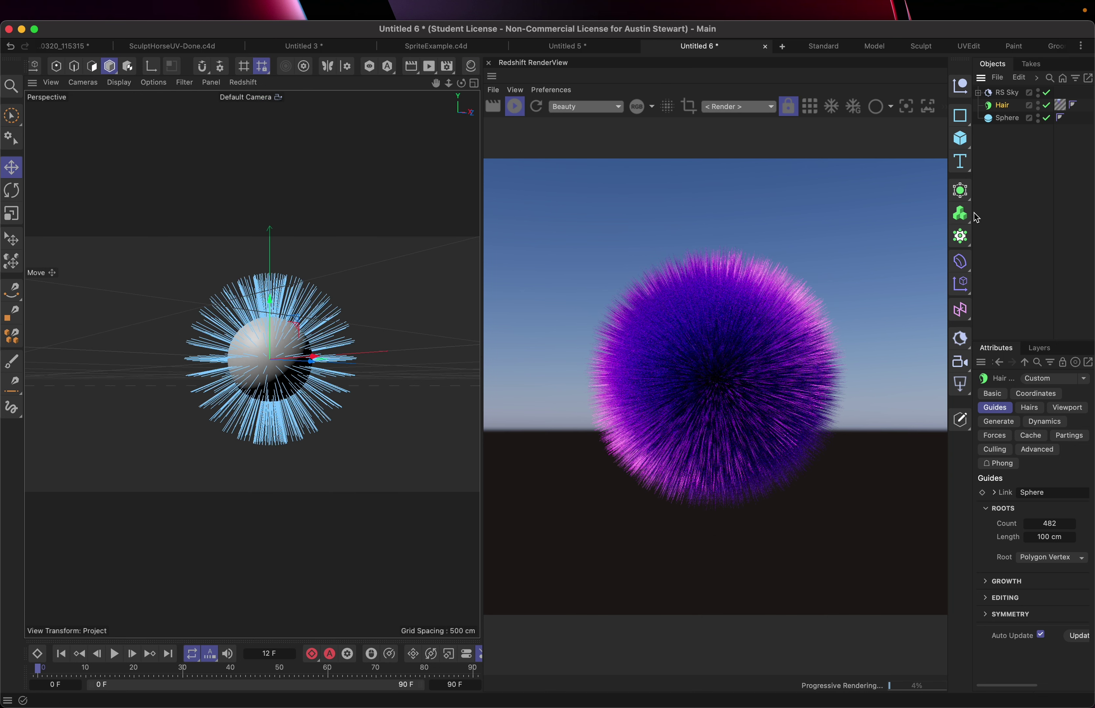
{"action": "left_click_drag", "start_coordinate": [973, 217], "coordinate": [816, 219]}
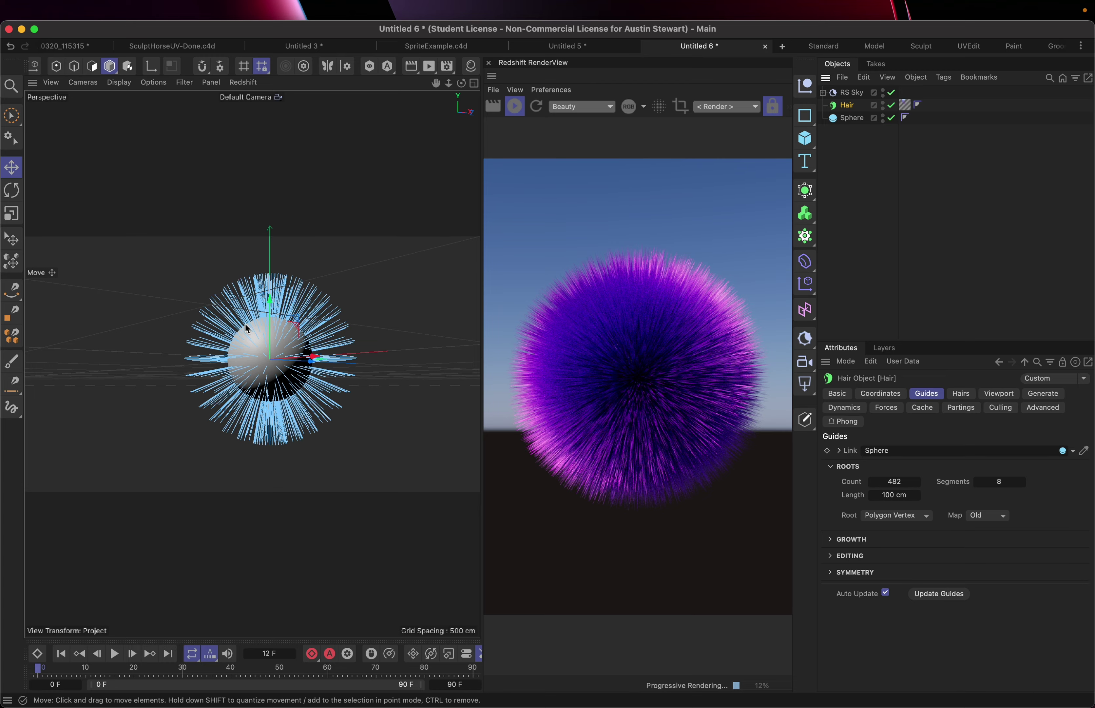
- Play the hair simulation to frame 6 and show the sphere's polygon lines in the viewport
{"action": "scroll", "coordinate": [256, 321], "scroll_direction": "up", "scroll_amount": 10}
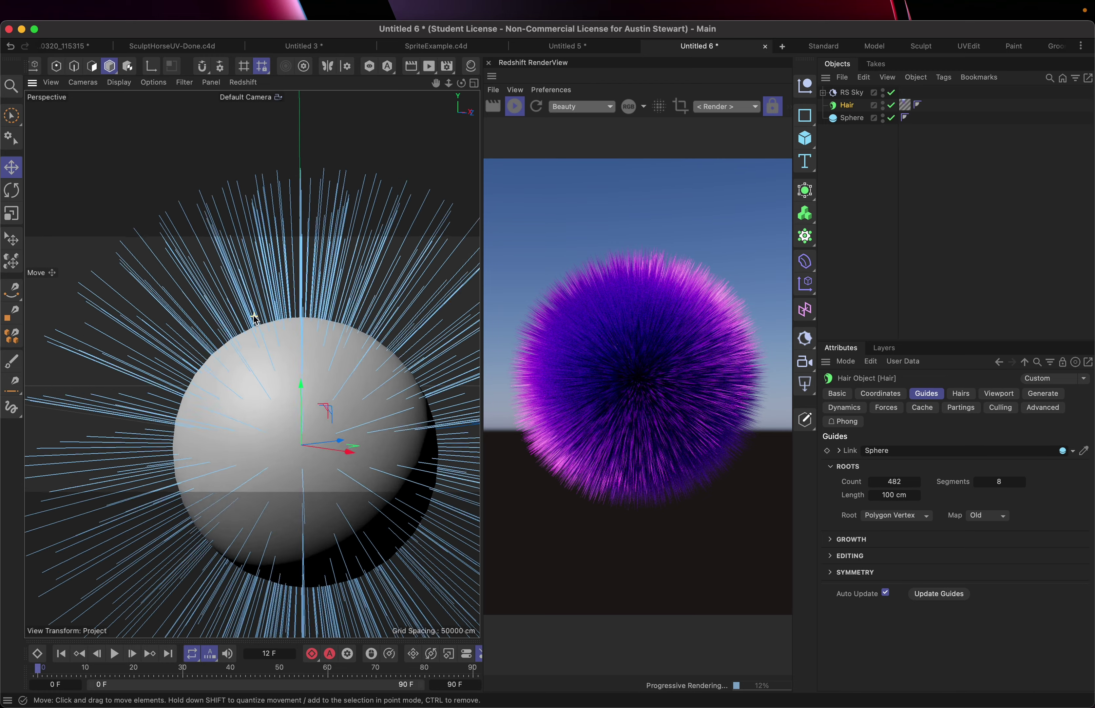
{"action": "left_click", "coordinate": [116, 654]}
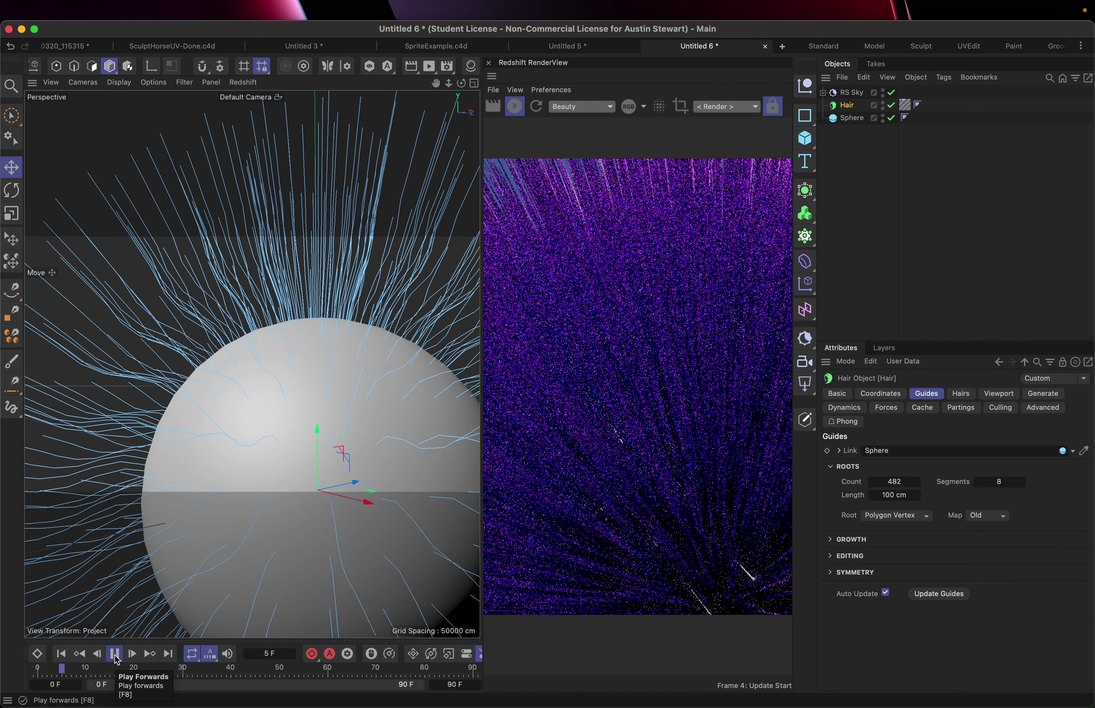
{"action": "left_click", "coordinate": [117, 657]}
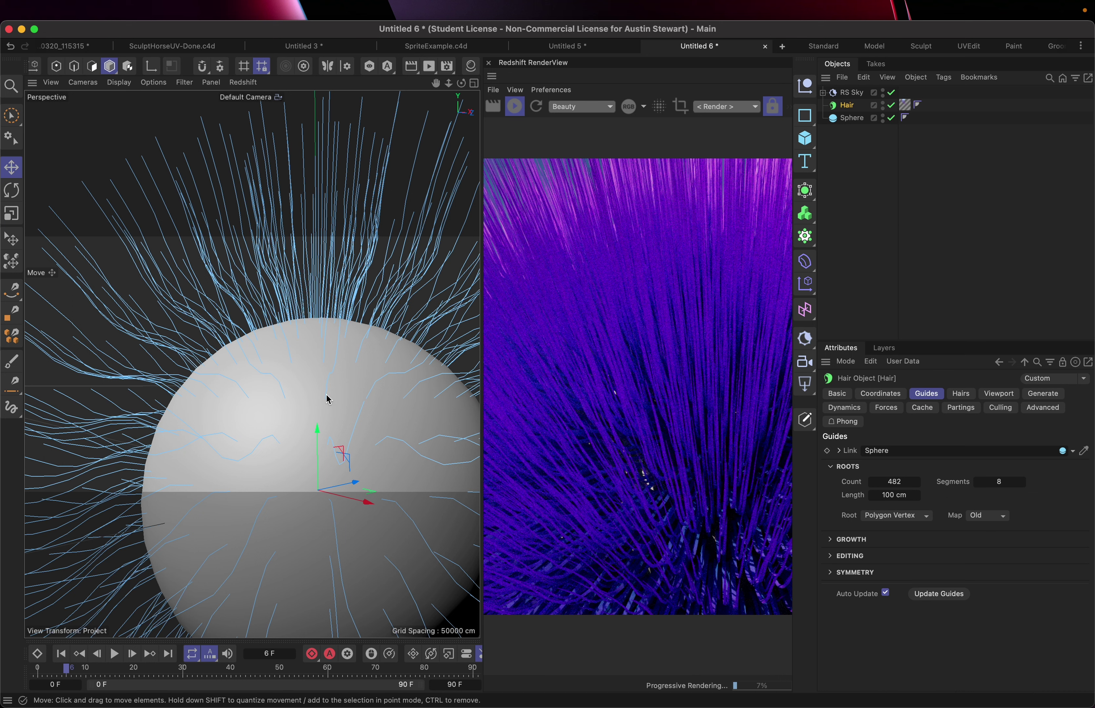
{"action": "left_click", "coordinate": [119, 82]}
{"action": "left_click", "coordinate": [128, 133]}
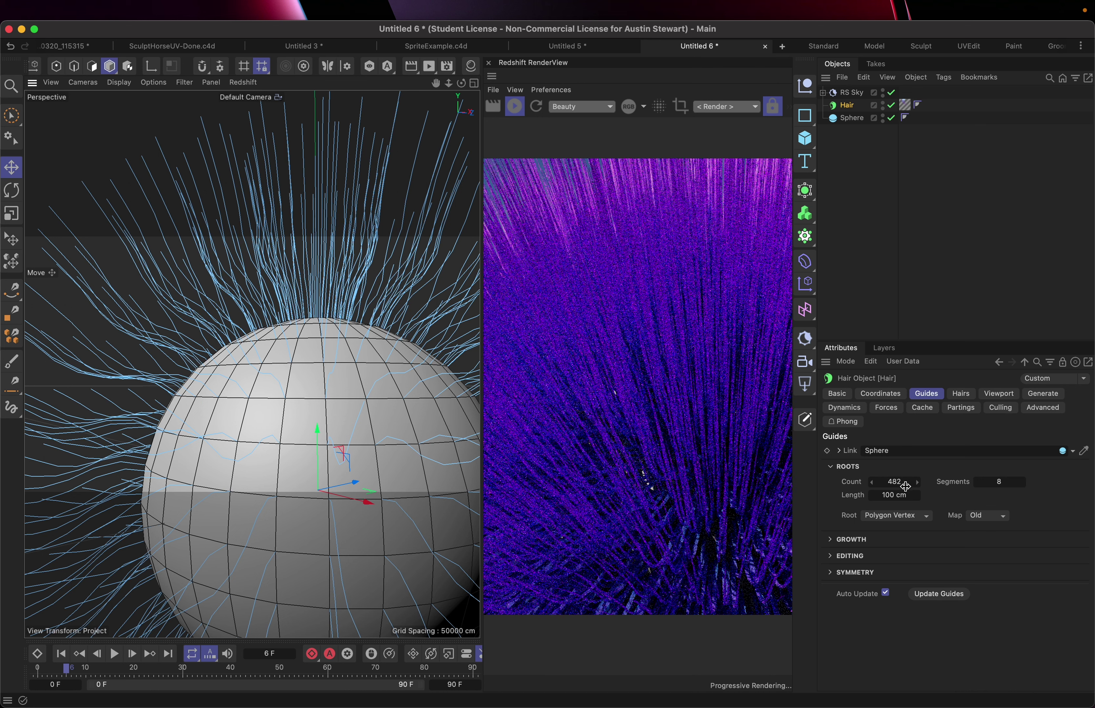
- Set the Hair object's guide length to 25 cm
{"action": "left_click", "coordinate": [892, 496]}
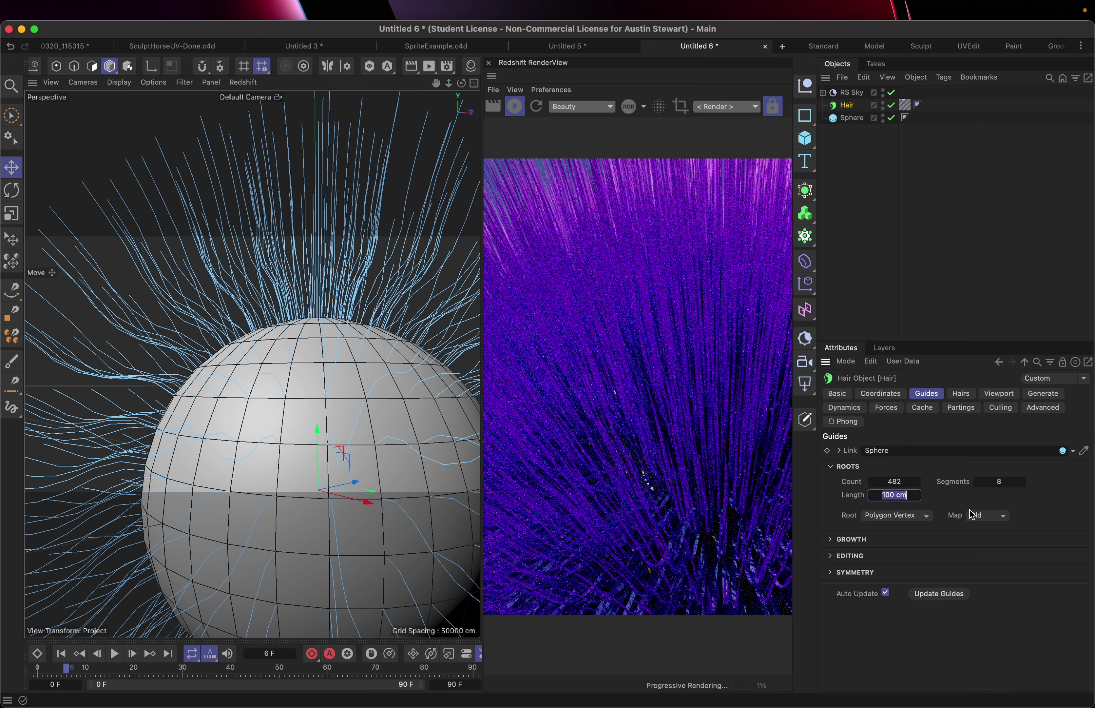
{"action": "type", "text": "25"}
{"action": "key", "text": "Return"}
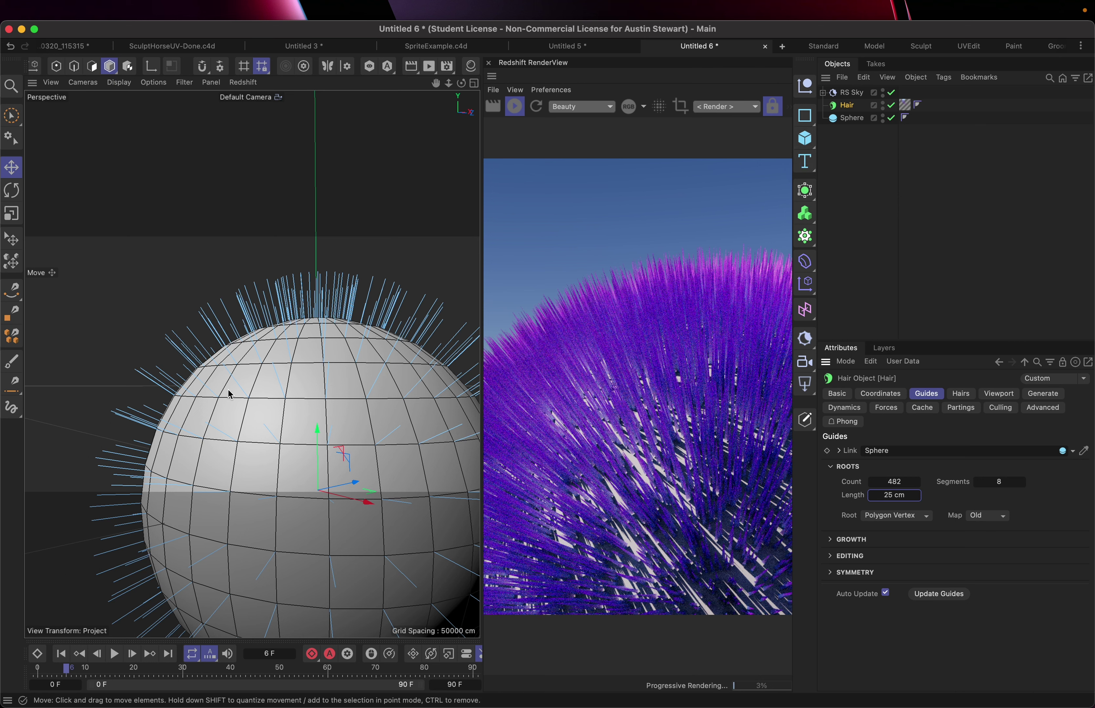
- Try a guide length of 1000 cm on the Hair object, inspect it, and restore the length to 25 cm
{"action": "scroll", "coordinate": [263, 380], "scroll_direction": "down", "scroll_amount": 5}
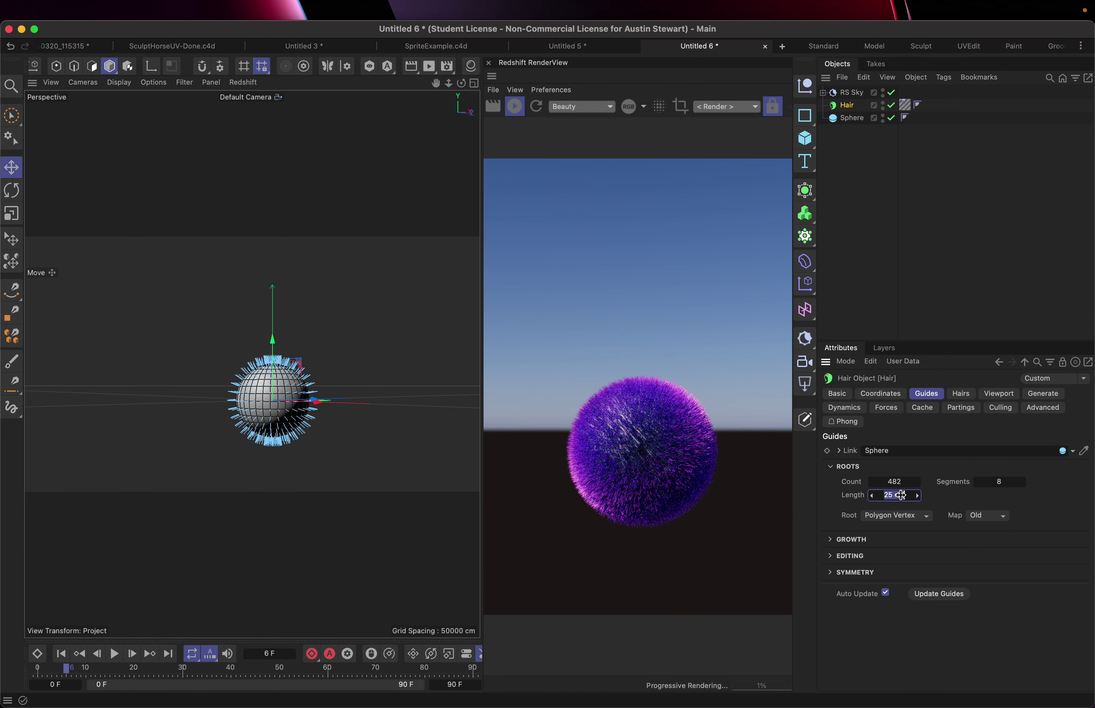
{"action": "type", "text": "1000"}
{"action": "key", "text": "Return"}
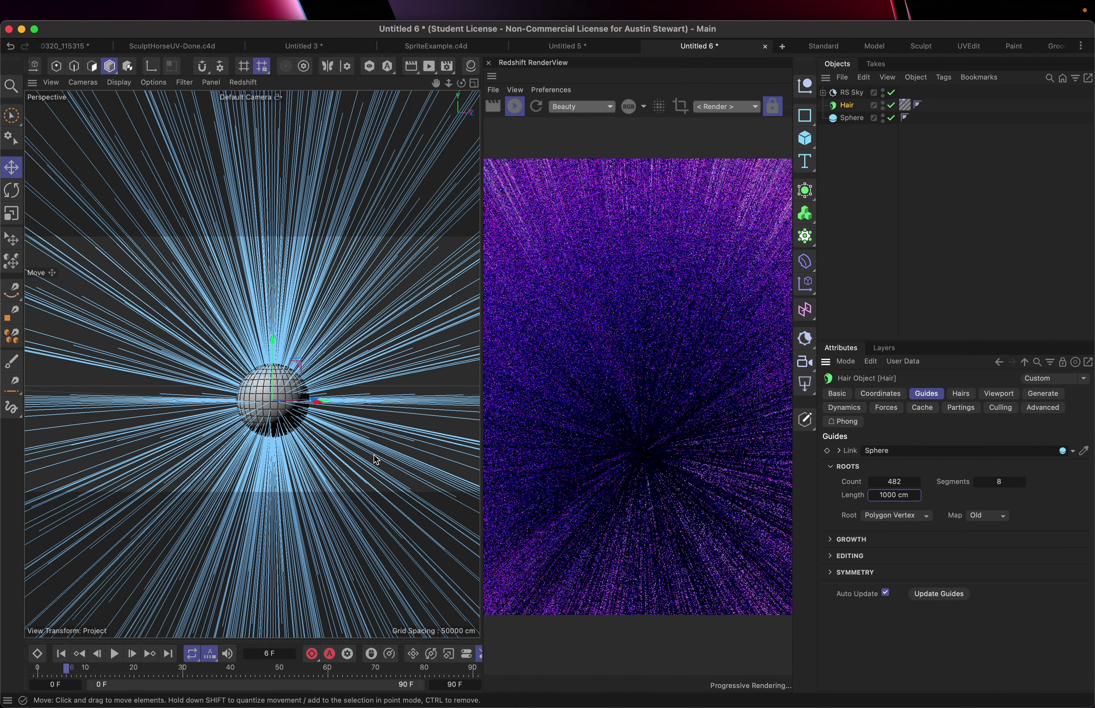
{"action": "scroll", "coordinate": [374, 455], "scroll_direction": "down", "scroll_amount": 5}
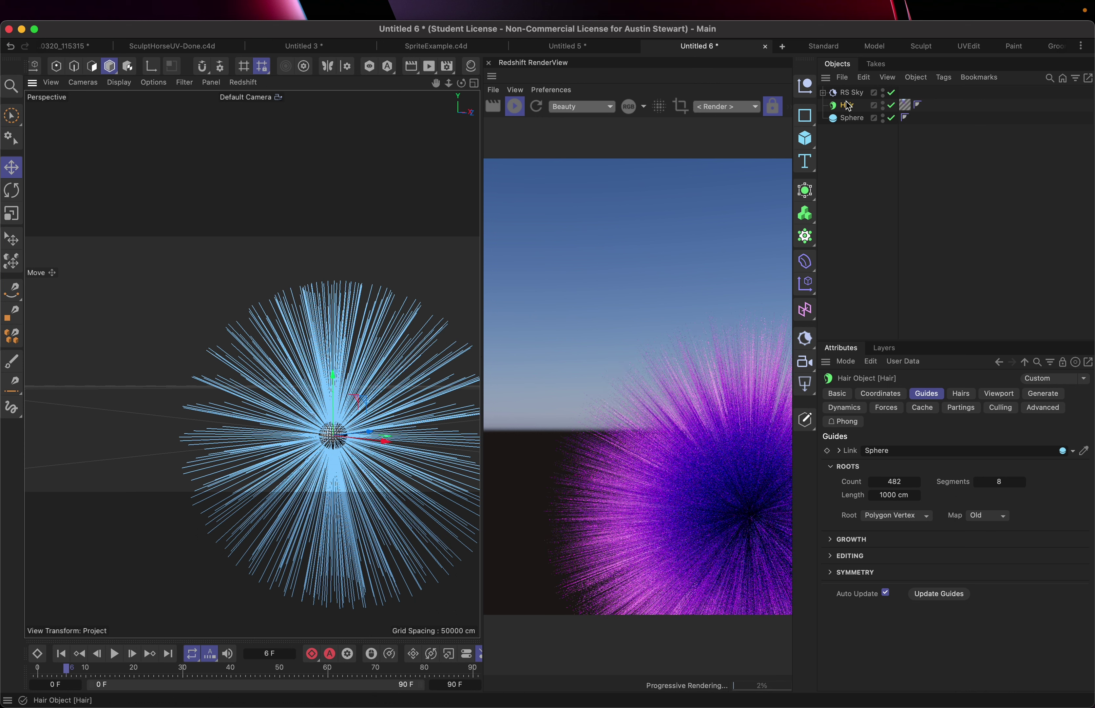
{"action": "left_click", "coordinate": [892, 495]}
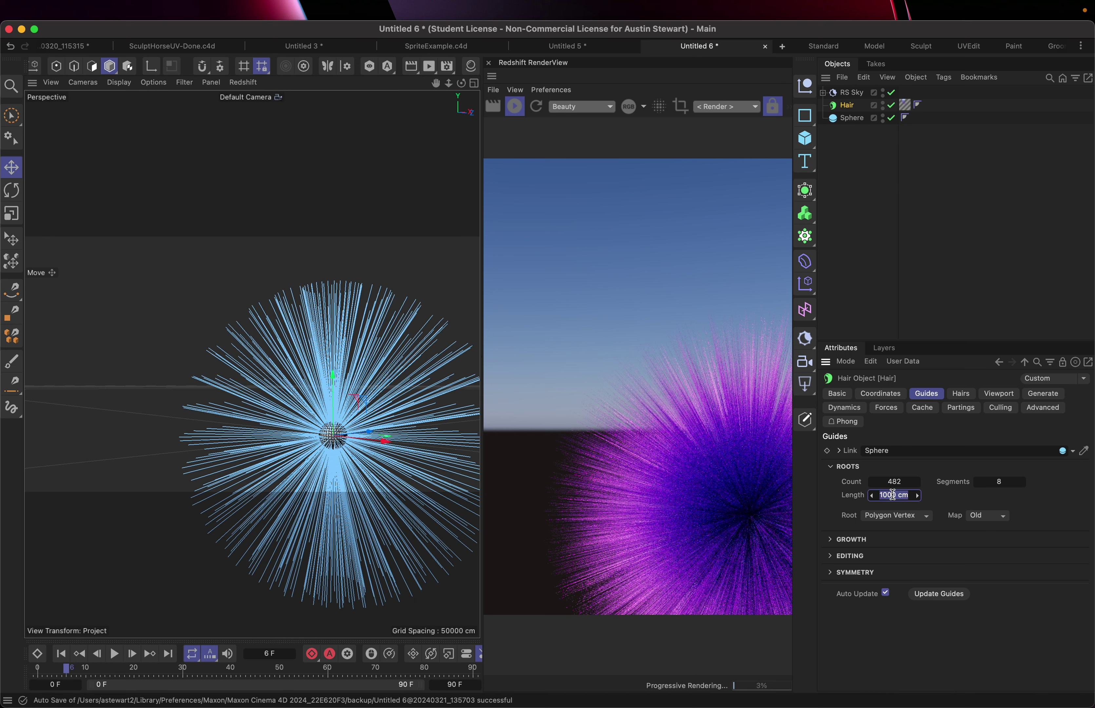
{"action": "left_click", "coordinate": [286, 391]}
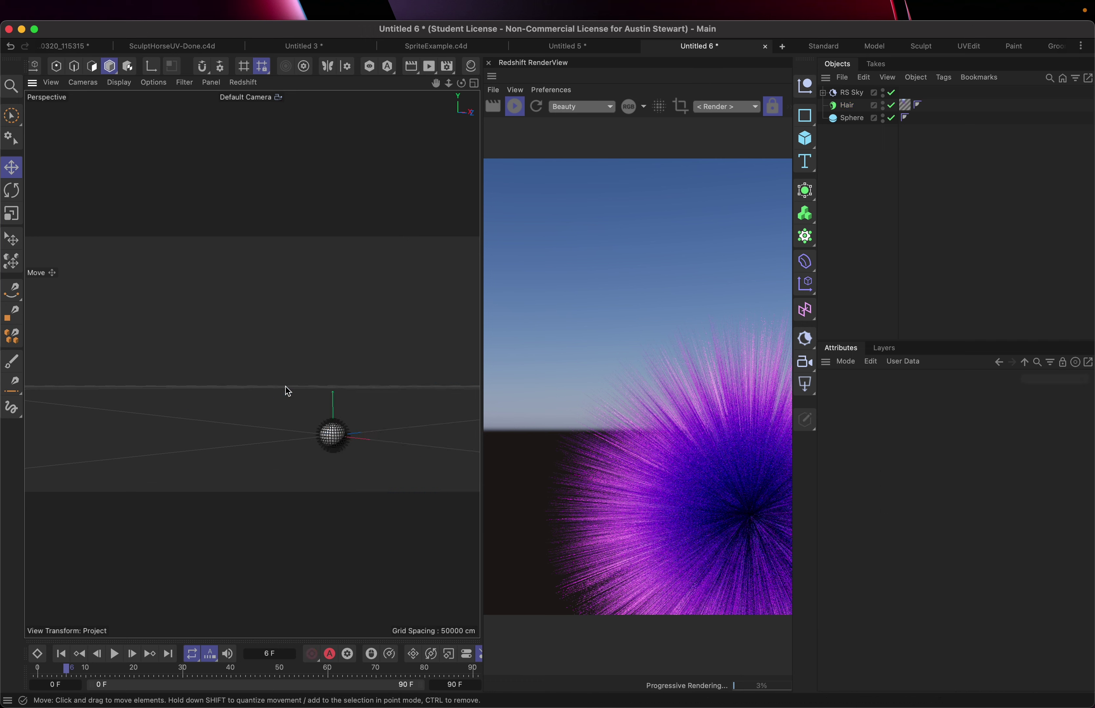
{"action": "scroll", "coordinate": [326, 446], "scroll_direction": "up", "scroll_amount": 5}
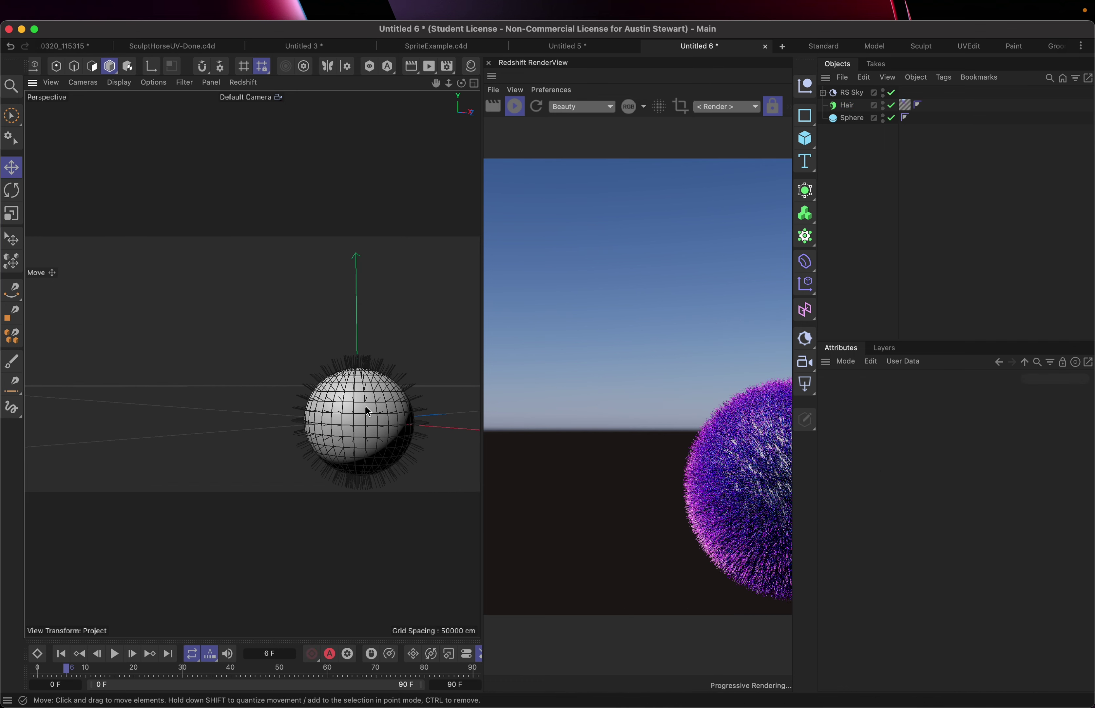
{"action": "scroll", "coordinate": [386, 363], "scroll_direction": "up", "scroll_amount": 5}
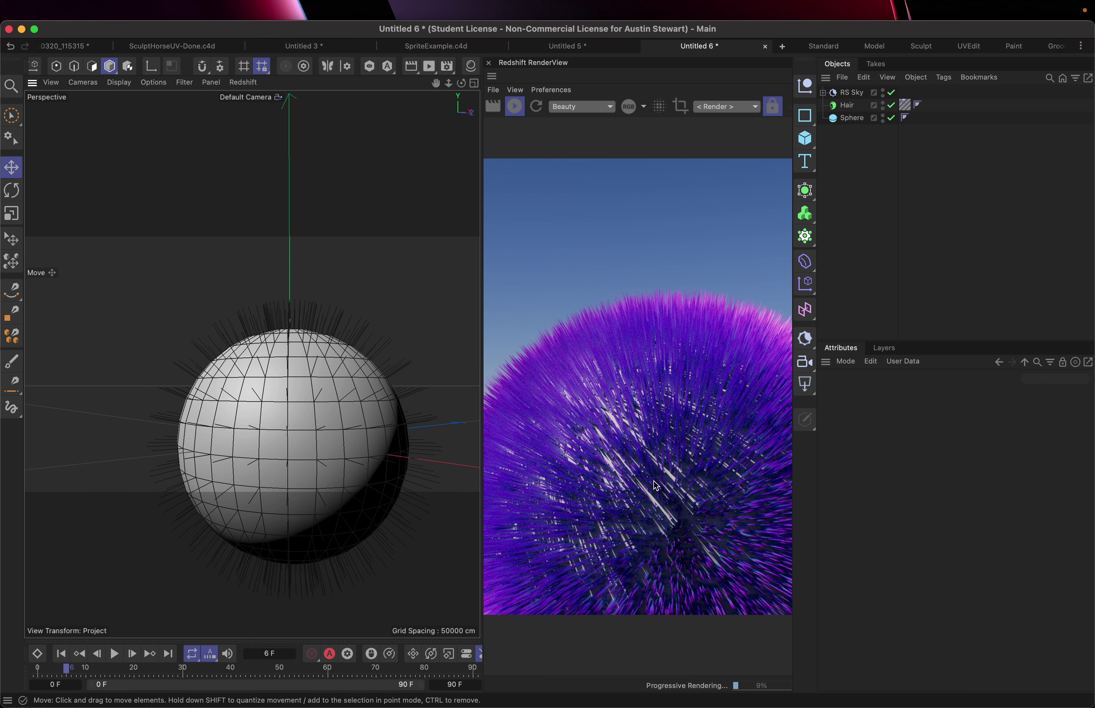
- Set the Hair object's rendered hair count to 100000
{"action": "left_click", "coordinate": [845, 106]}
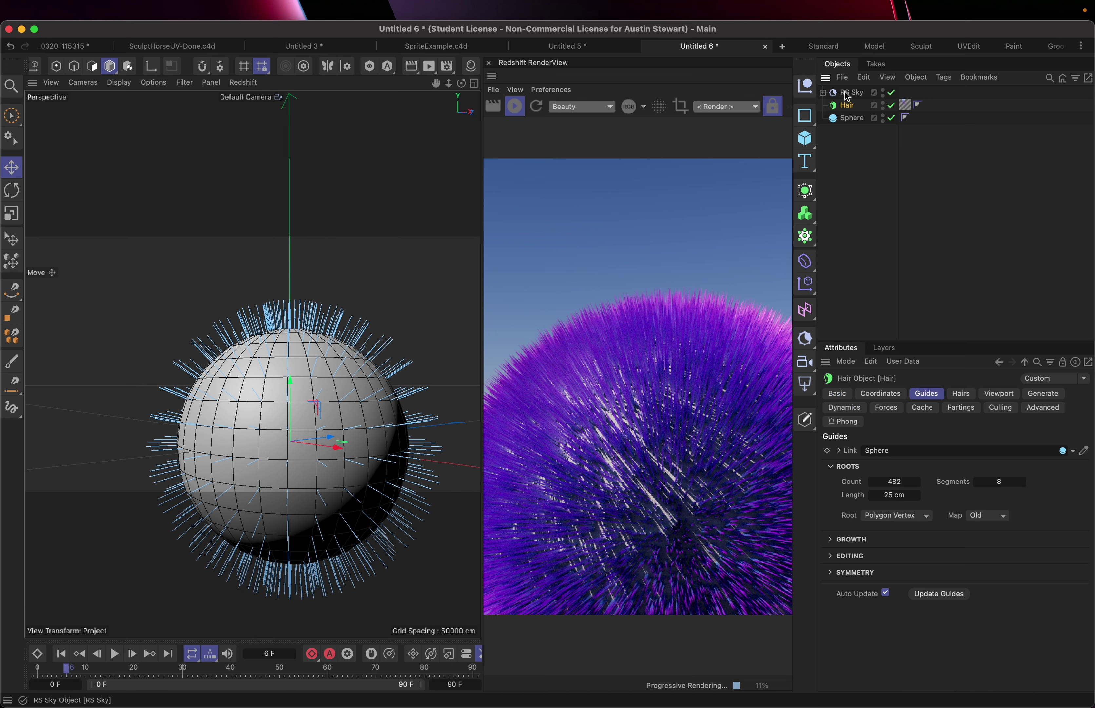
{"action": "left_click", "coordinate": [961, 394]}
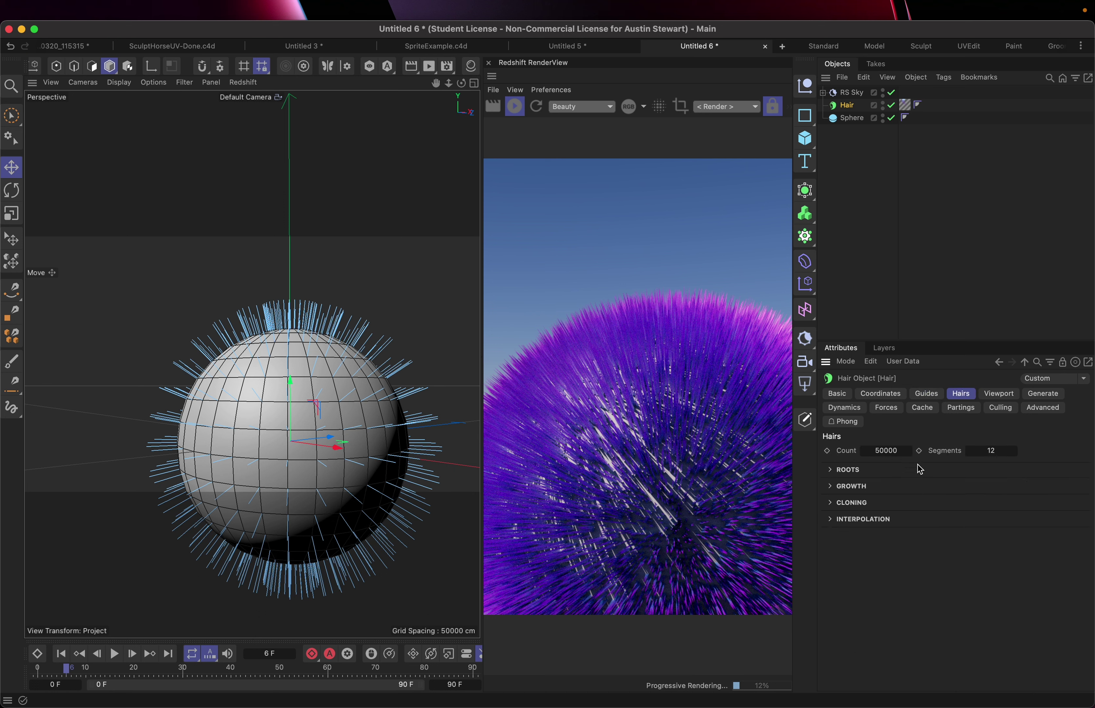
{"action": "left_click", "coordinate": [884, 453]}
{"action": "type", "text": "100000"}
{"action": "key", "text": "Return"}
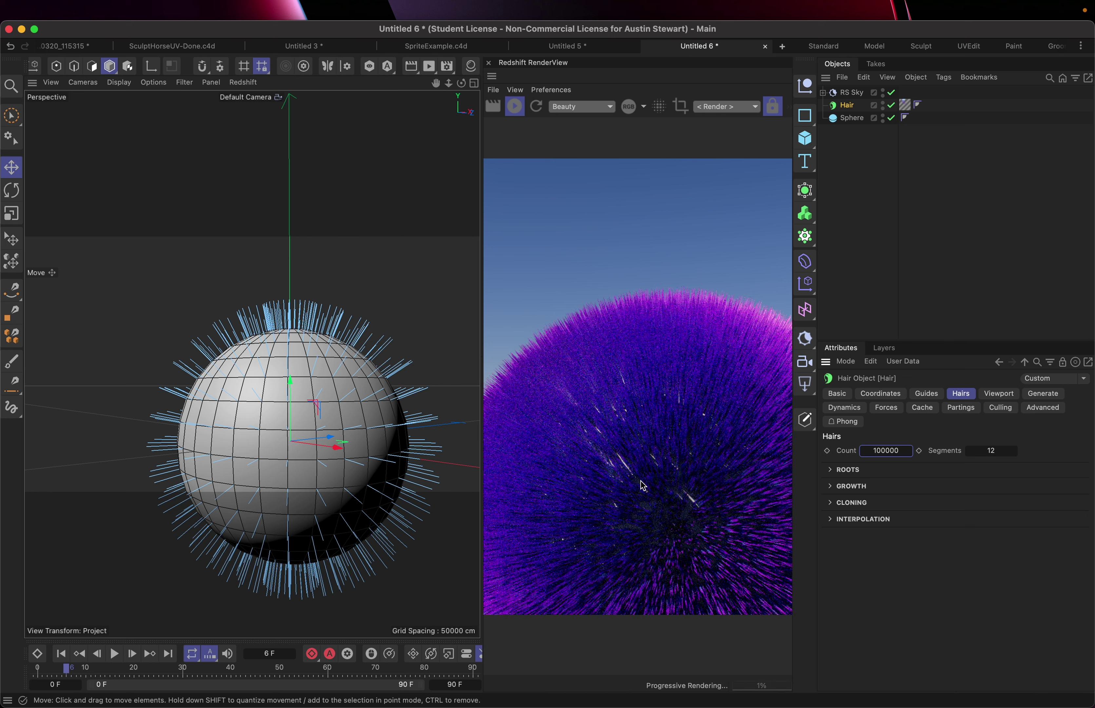
- Pause the Redshift live render, play the hair simulation to frame 18, and restart the render
{"action": "scroll", "coordinate": [262, 423], "scroll_direction": "down", "scroll_amount": 5}
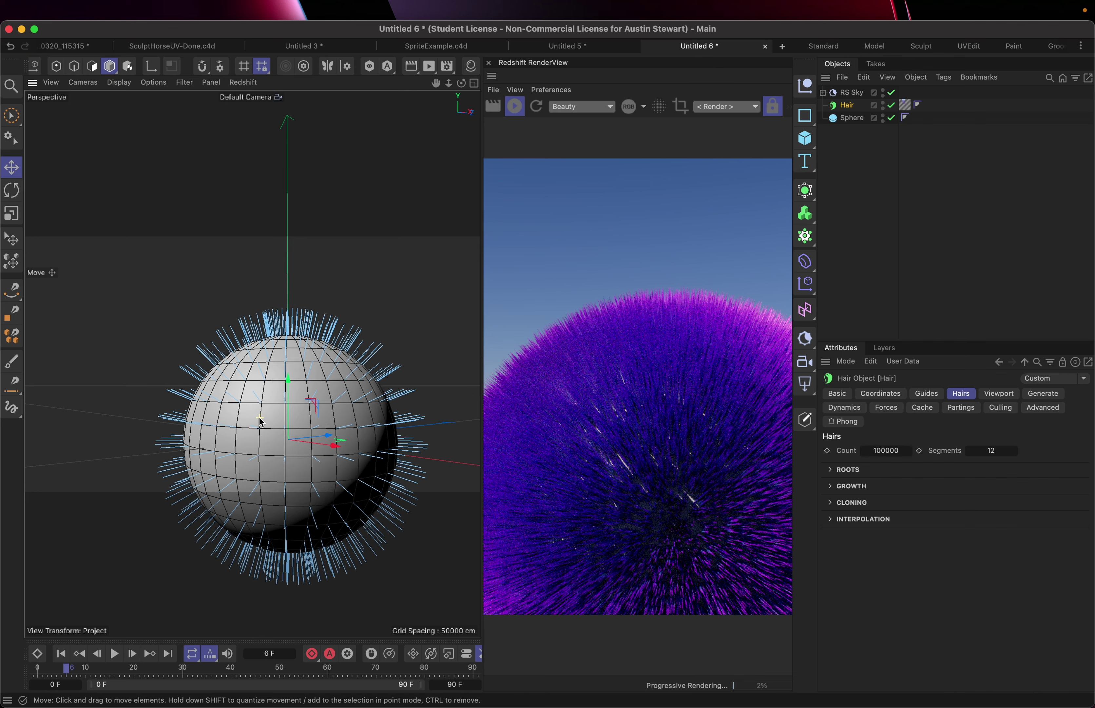
{"action": "mouse_move", "coordinate": [262, 422]}
{"action": "middle_mouse_down", "text": "alt"}
{"action": "mouse_move", "coordinate": [258, 378]}
{"action": "mouse_move", "coordinate": [248, 410]}
{"action": "middle_mouse_up", "text": "alt"}
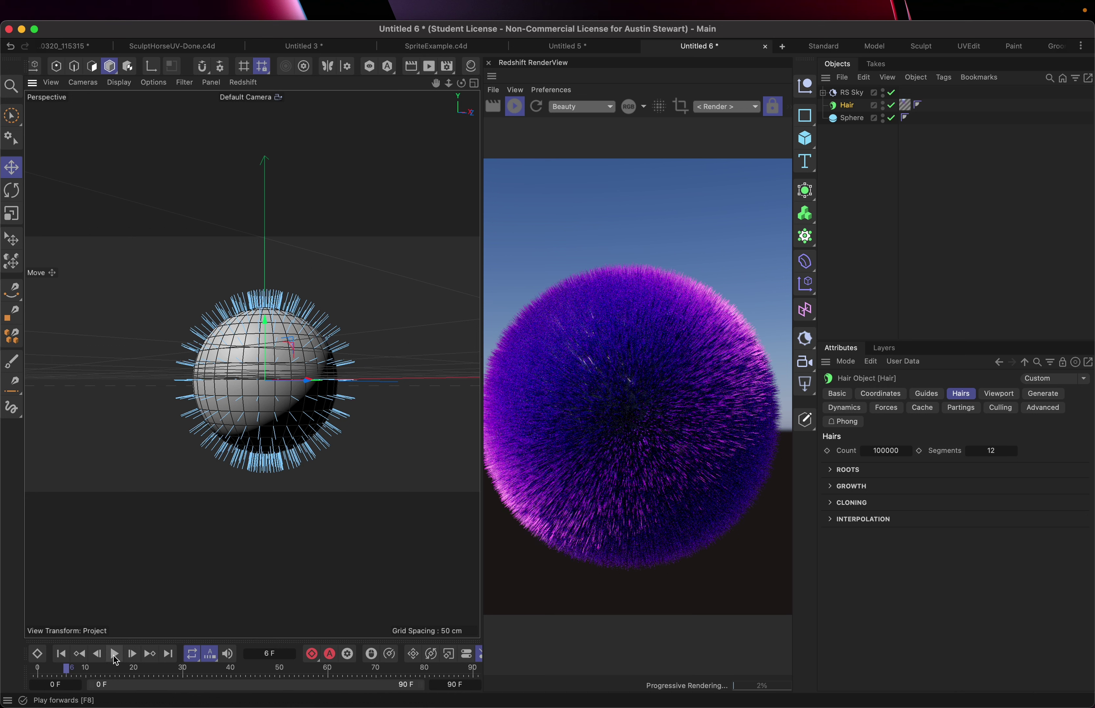
{"action": "left_click", "coordinate": [115, 654]}
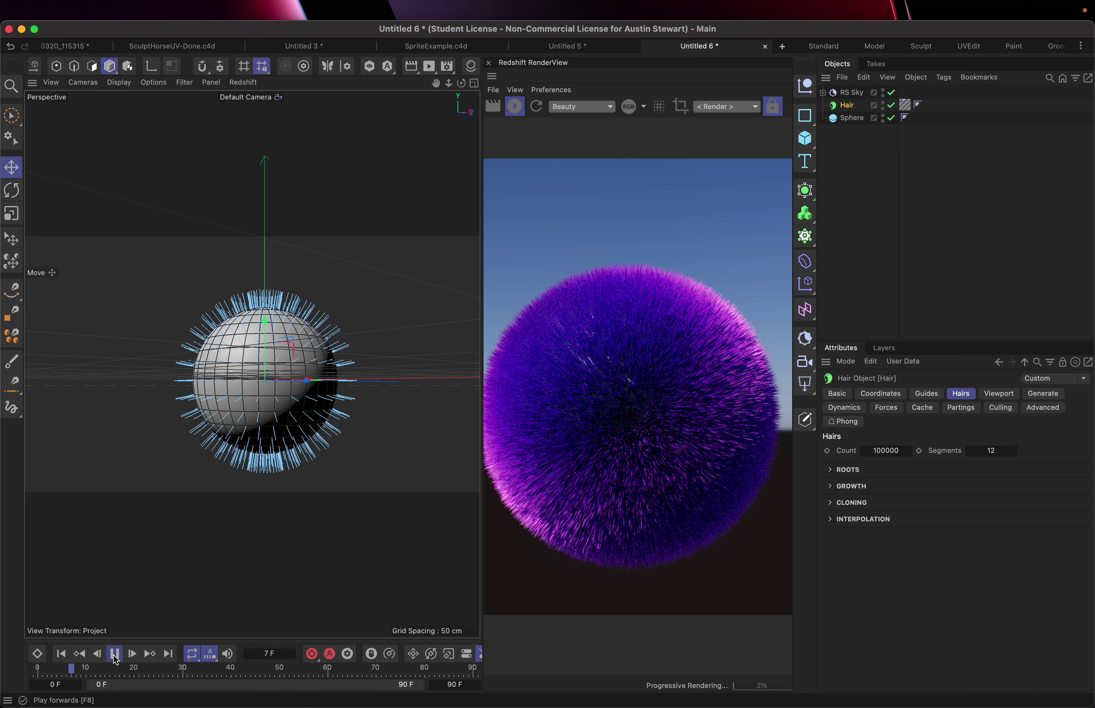
{"action": "left_click", "coordinate": [113, 657]}
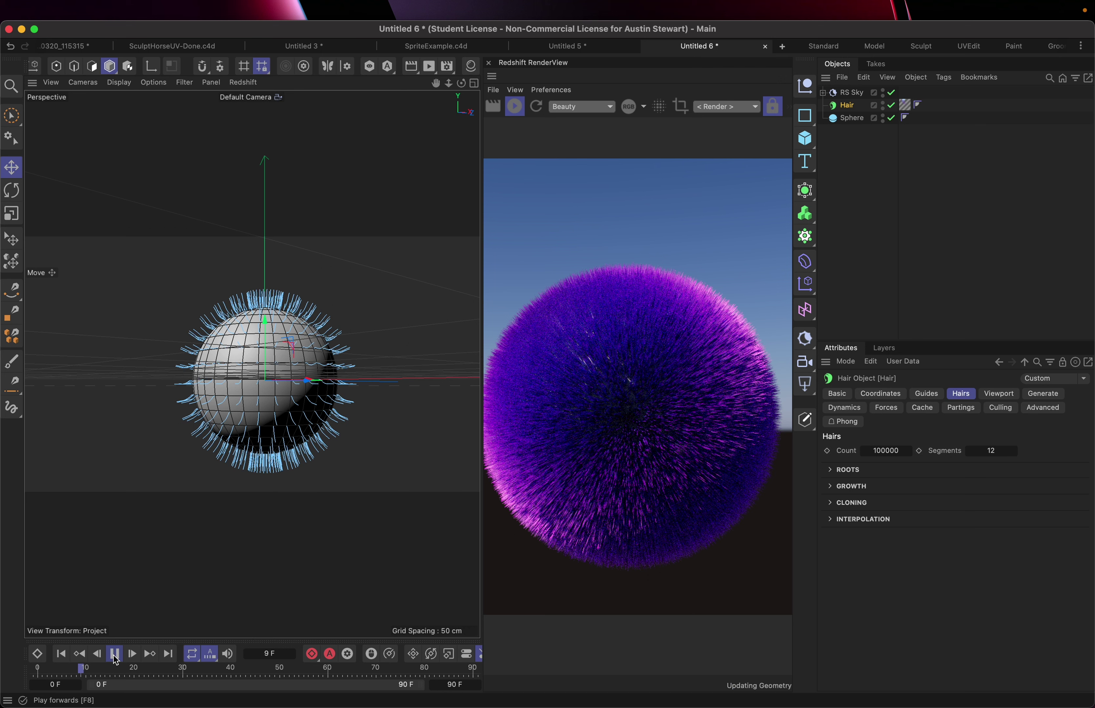
{"action": "left_click", "coordinate": [514, 109]}
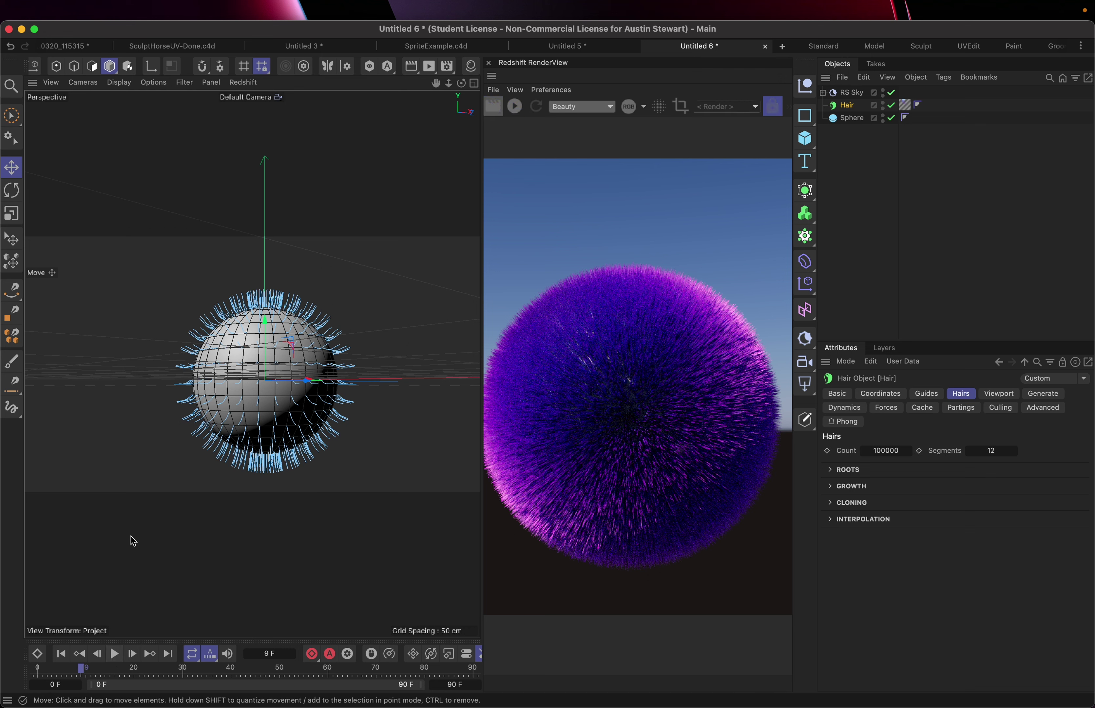
{"action": "left_click", "coordinate": [113, 654]}
{"action": "left_click", "coordinate": [111, 656]}
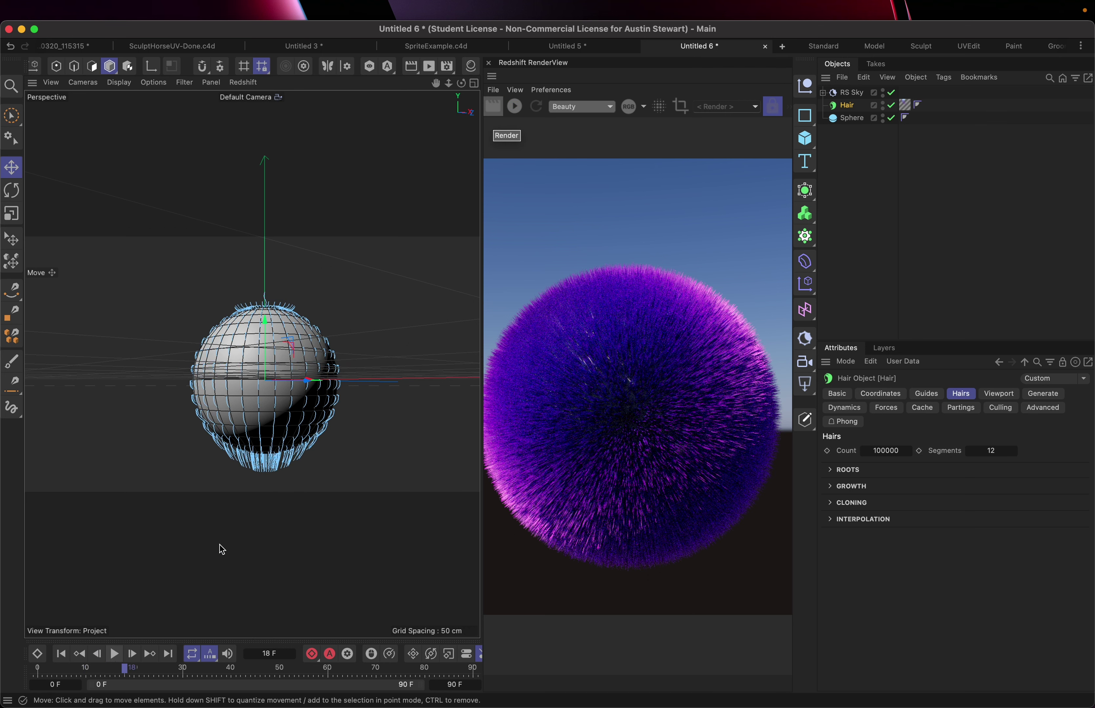
{"action": "left_click", "coordinate": [516, 107]}
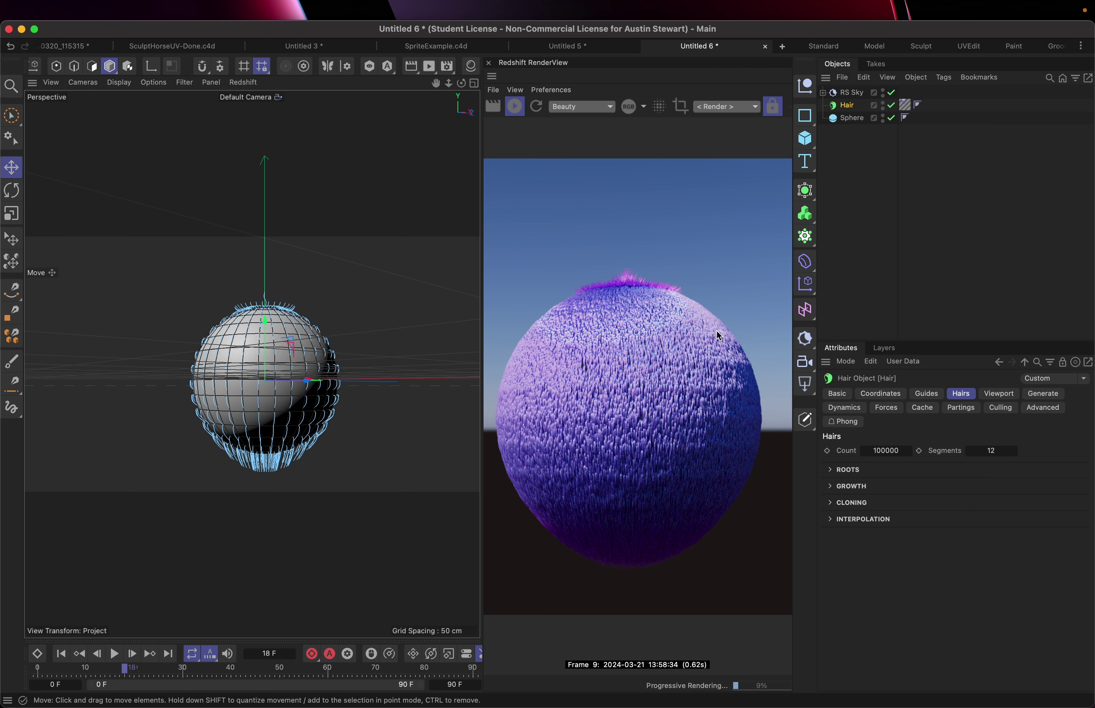
- Try a primary specular strength of 0% on Hair Mat and restore the strength to 60%
{"action": "left_click", "coordinate": [904, 105]}
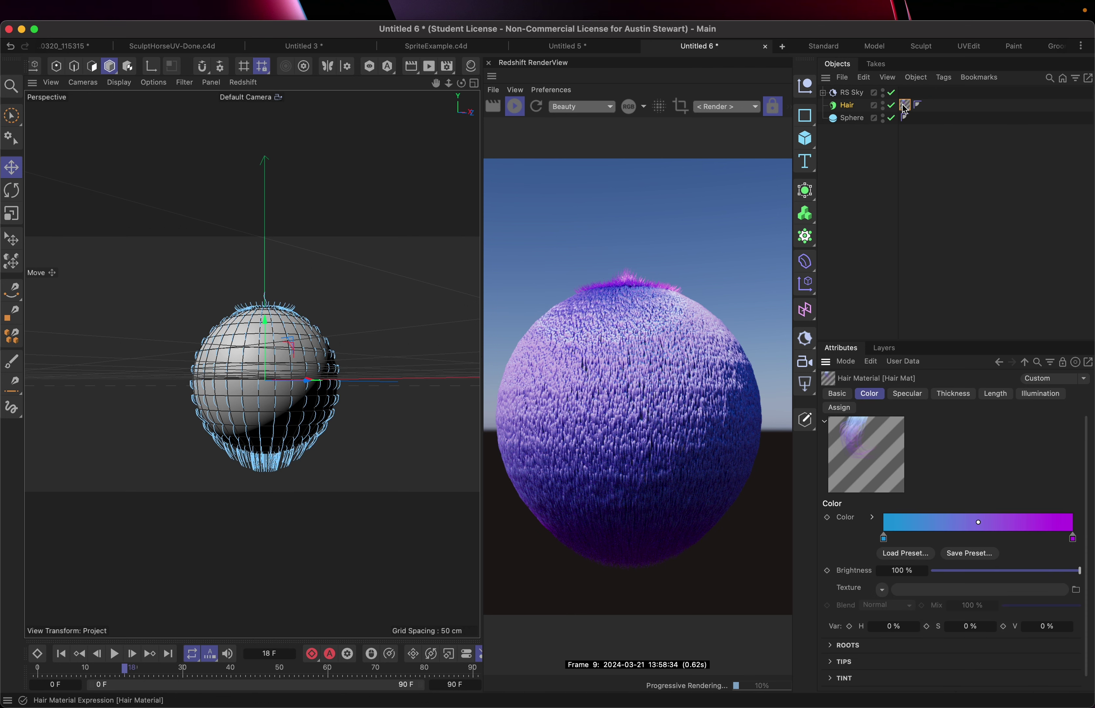
{"action": "left_click", "coordinate": [914, 395]}
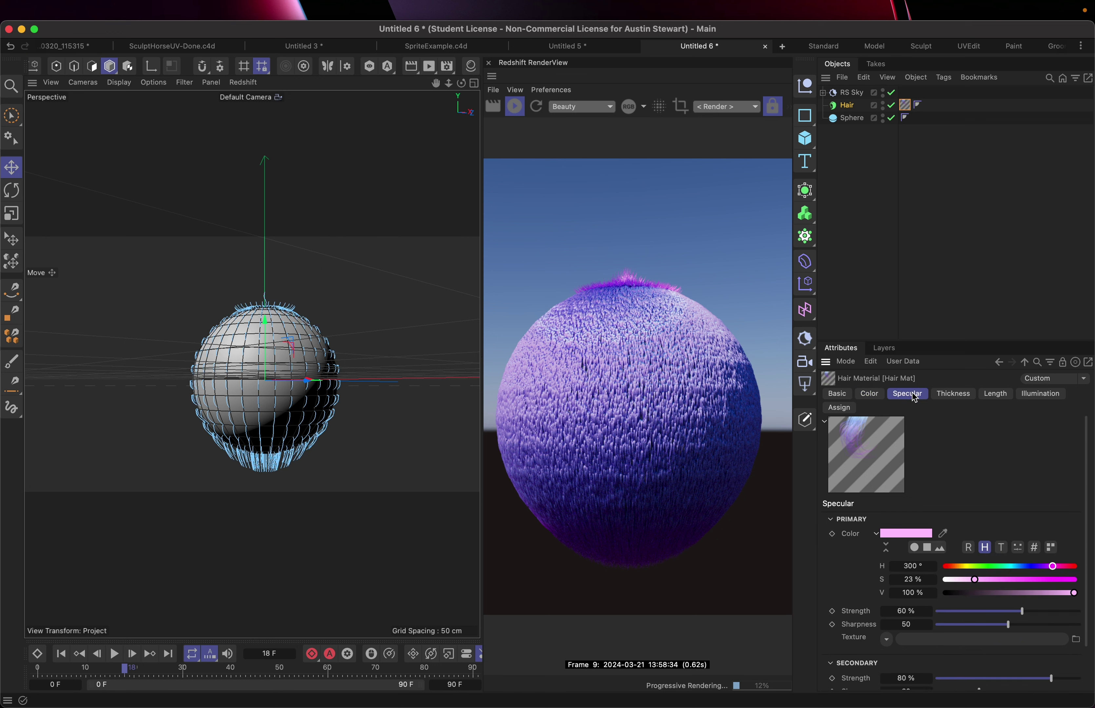
{"action": "left_click", "coordinate": [967, 611]}
{"action": "mouse_move", "coordinate": [891, 611]}
{"action": "left_mouse_down"}
{"action": "mouse_move", "coordinate": [943, 611]}
{"action": "mouse_move", "coordinate": [899, 607]}
{"action": "left_mouse_up"}
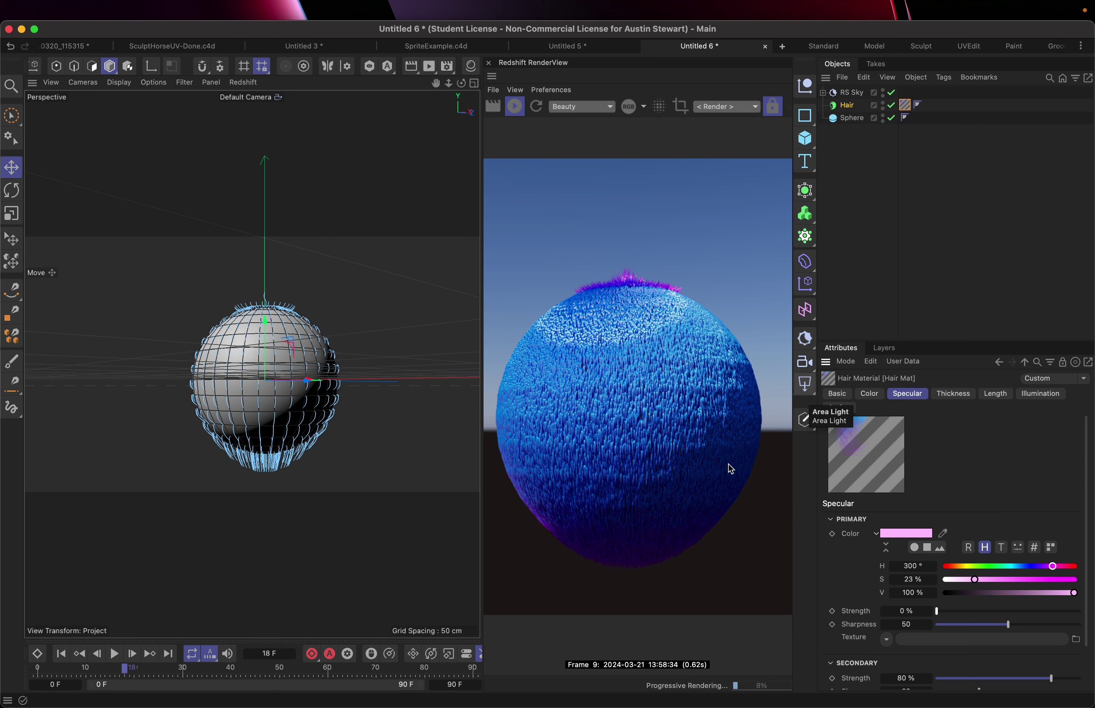
{"action": "left_click", "coordinate": [912, 611]}
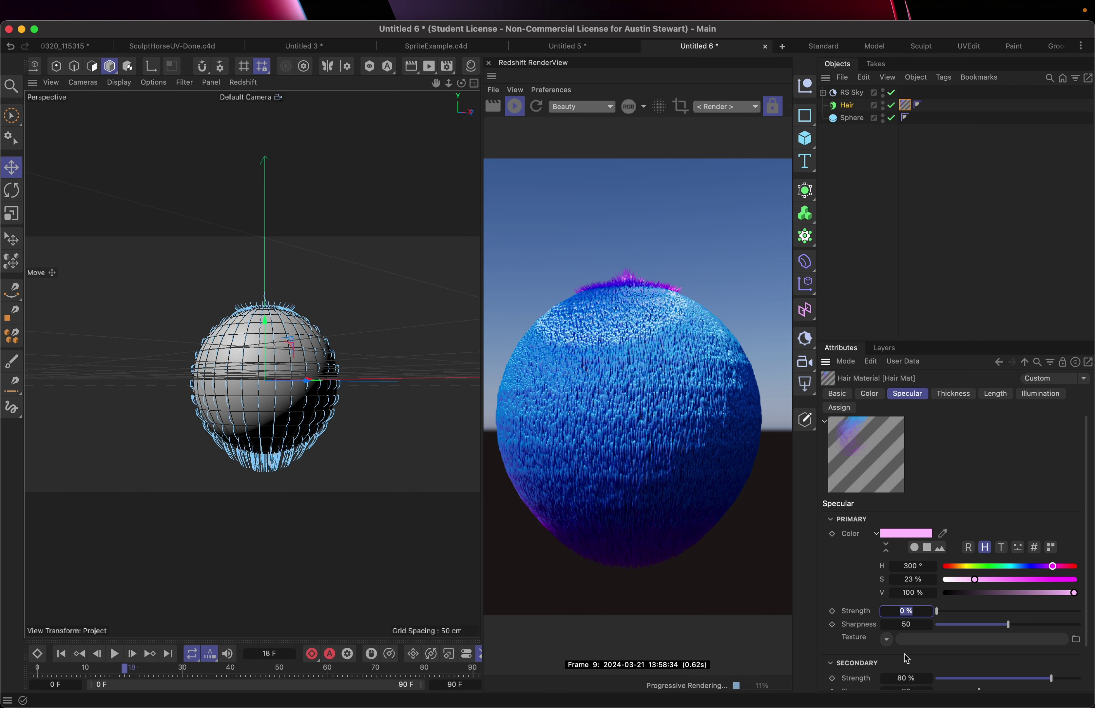
{"action": "key", "text": "Return"}
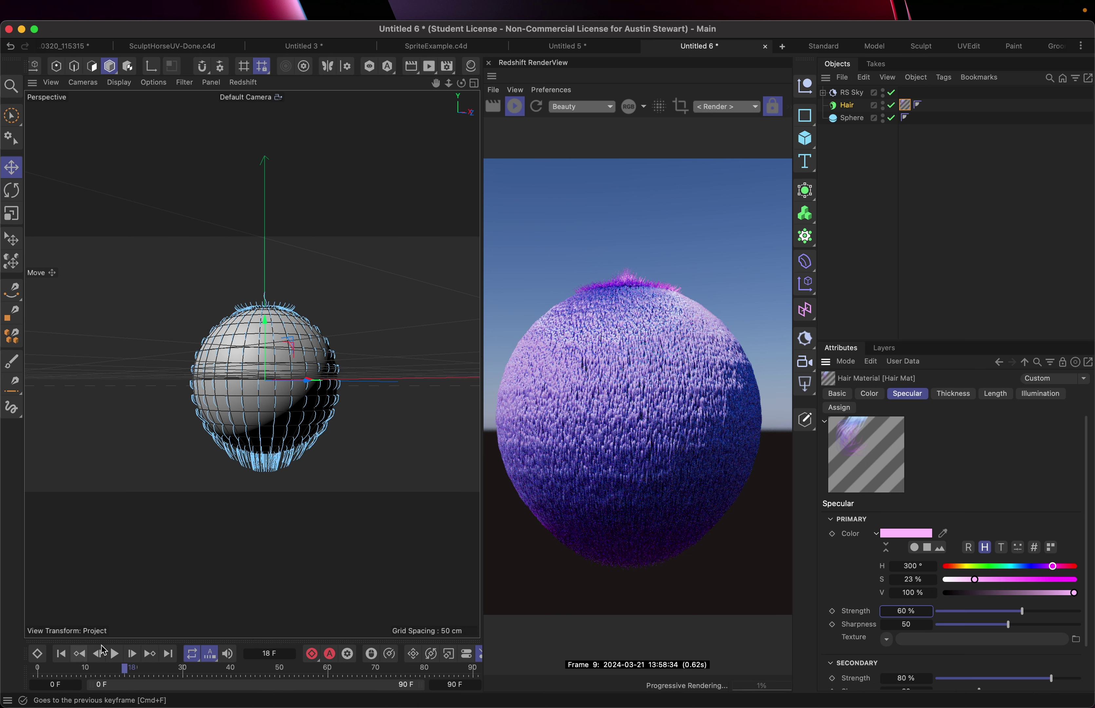
- Render the hair live at frame 0 and review the Hair object's guide and hair settings
{"action": "left_click", "coordinate": [515, 106]}
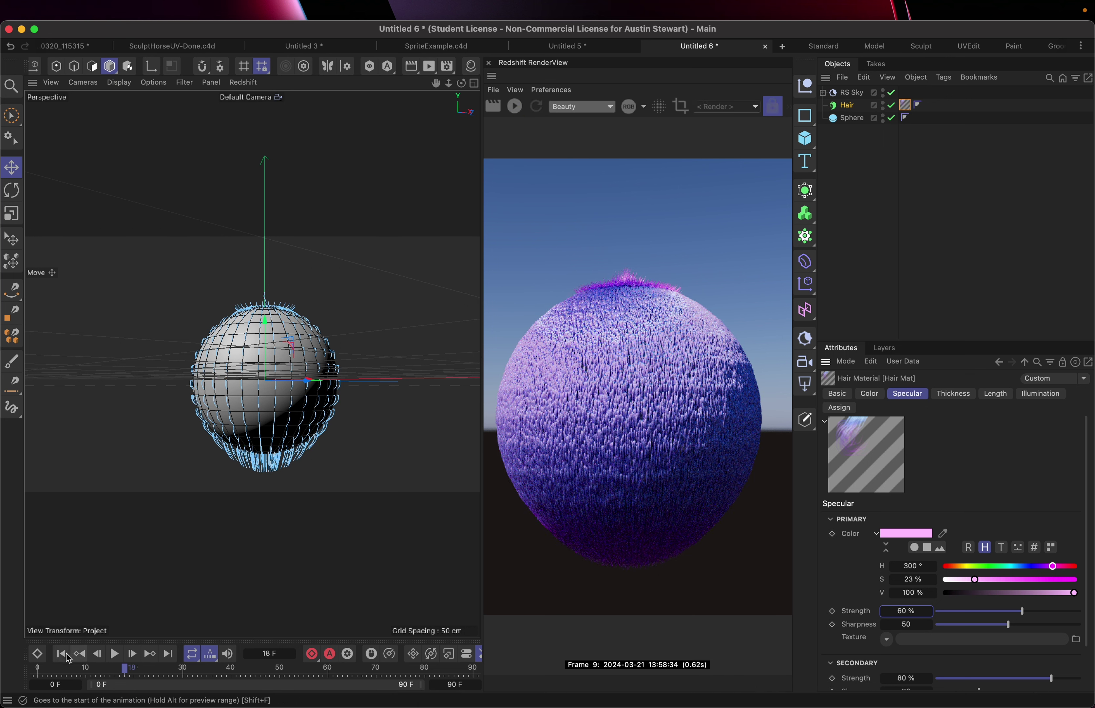
{"action": "left_click", "coordinate": [62, 653]}
{"action": "left_click", "coordinate": [514, 106]}
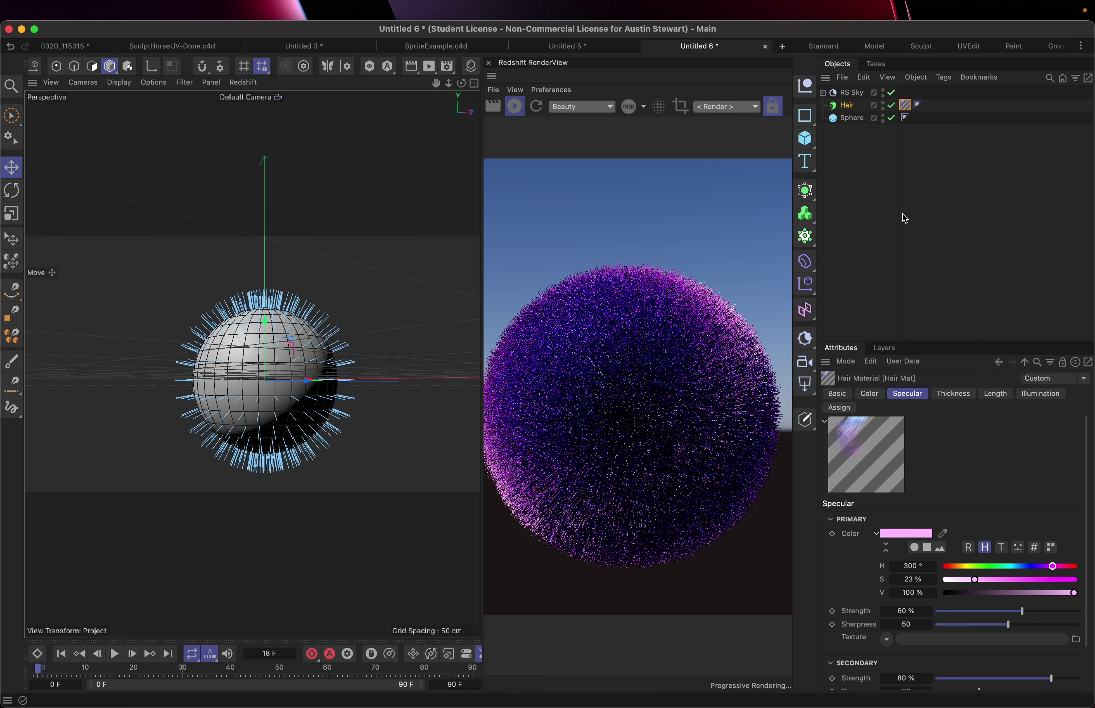
{"action": "left_click", "coordinate": [858, 105]}
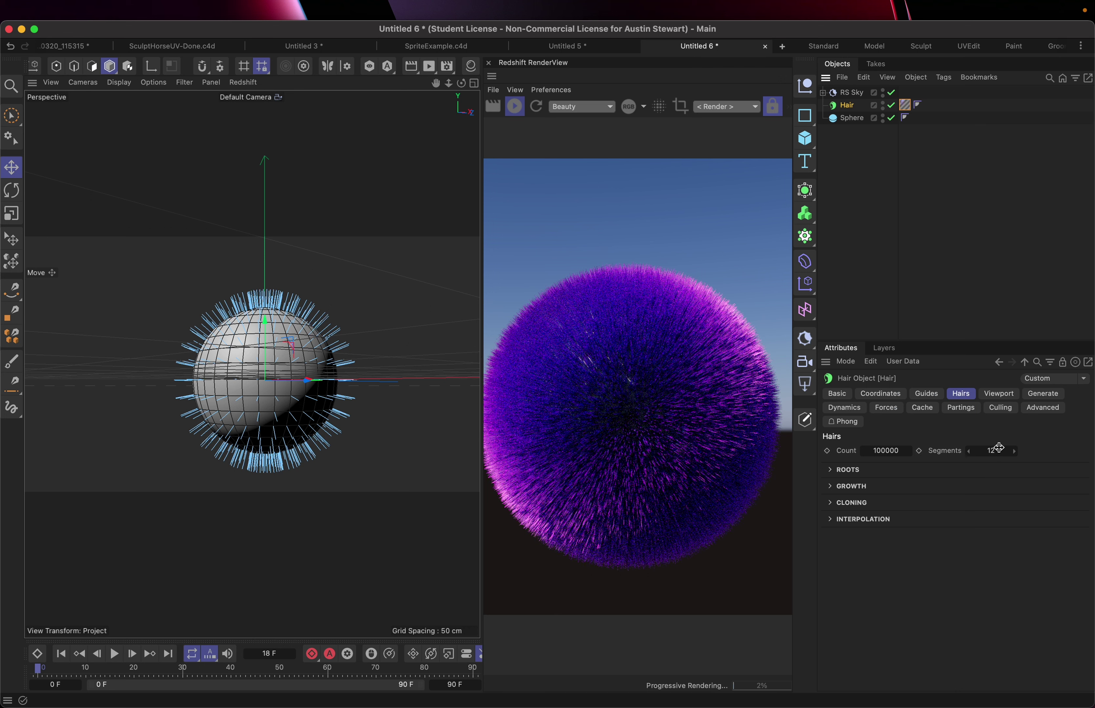
{"action": "left_click", "coordinate": [927, 393]}
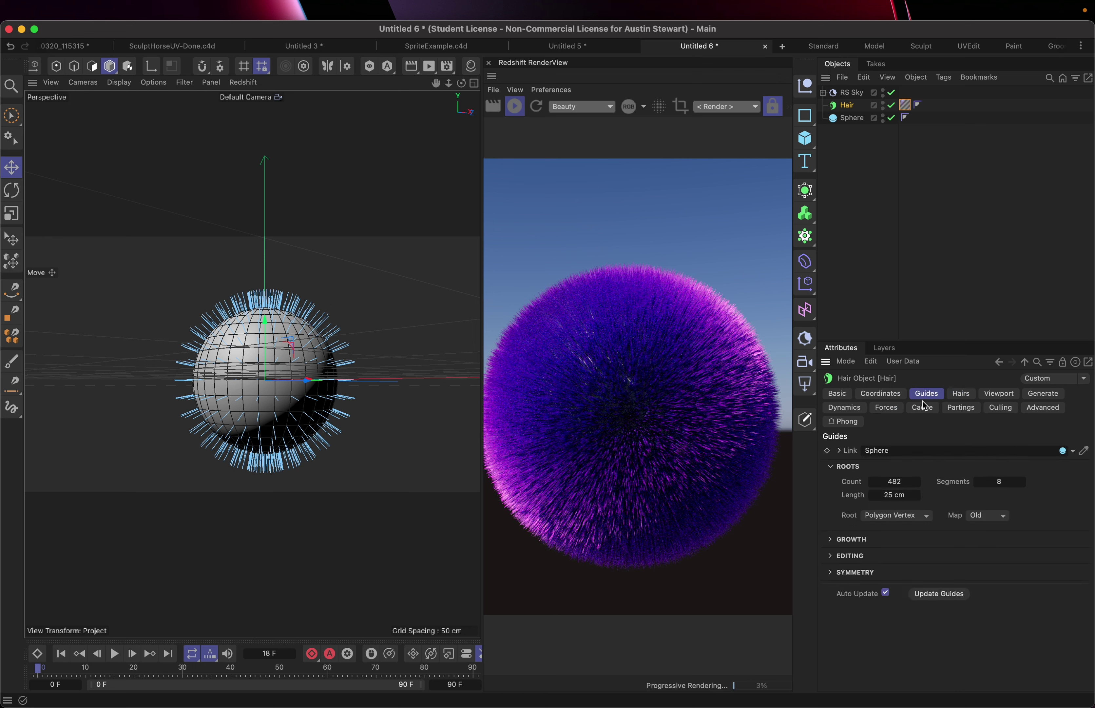
{"action": "left_click", "coordinate": [961, 394]}
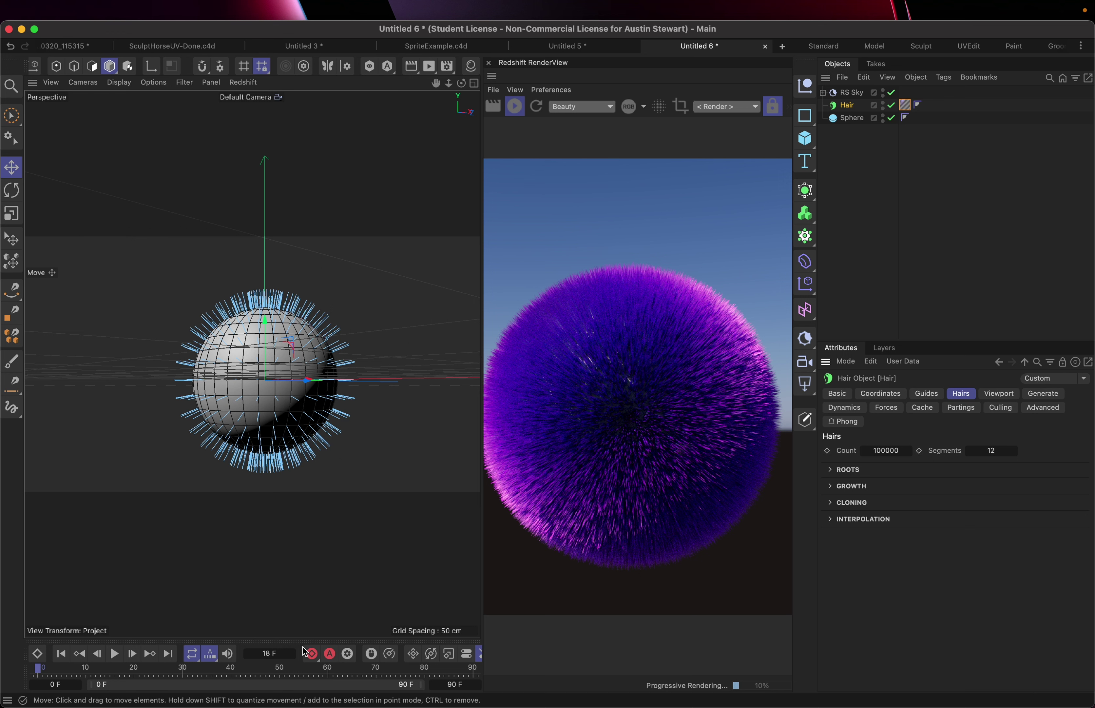
- Pause the Redshift live render and play the hair simulation to frame 44
{"action": "left_click", "coordinate": [514, 108]}
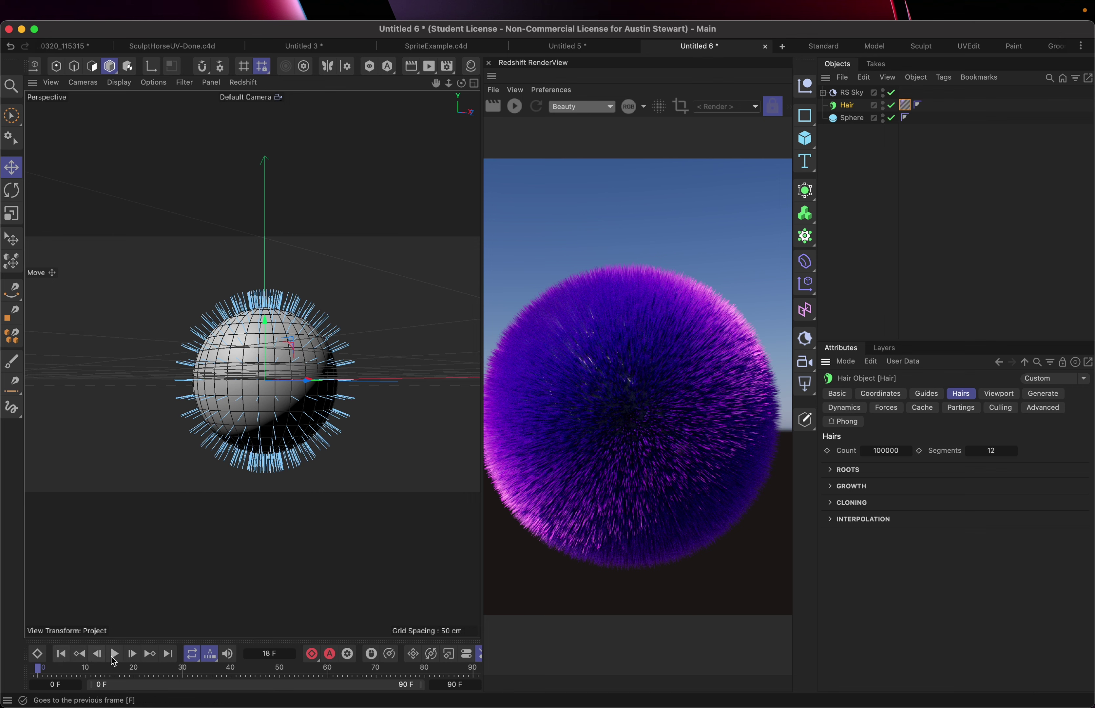
{"action": "left_click", "coordinate": [114, 658]}
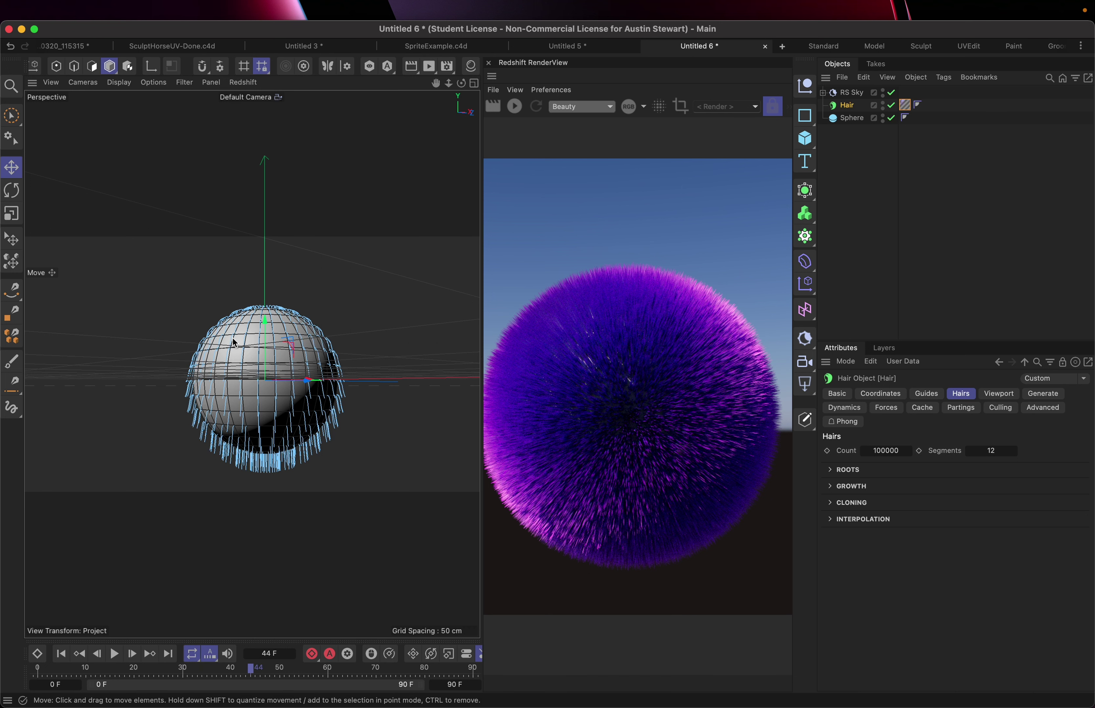
- Add a Hair Collider tag to the Sphere
{"action": "left_click", "coordinate": [849, 120]}
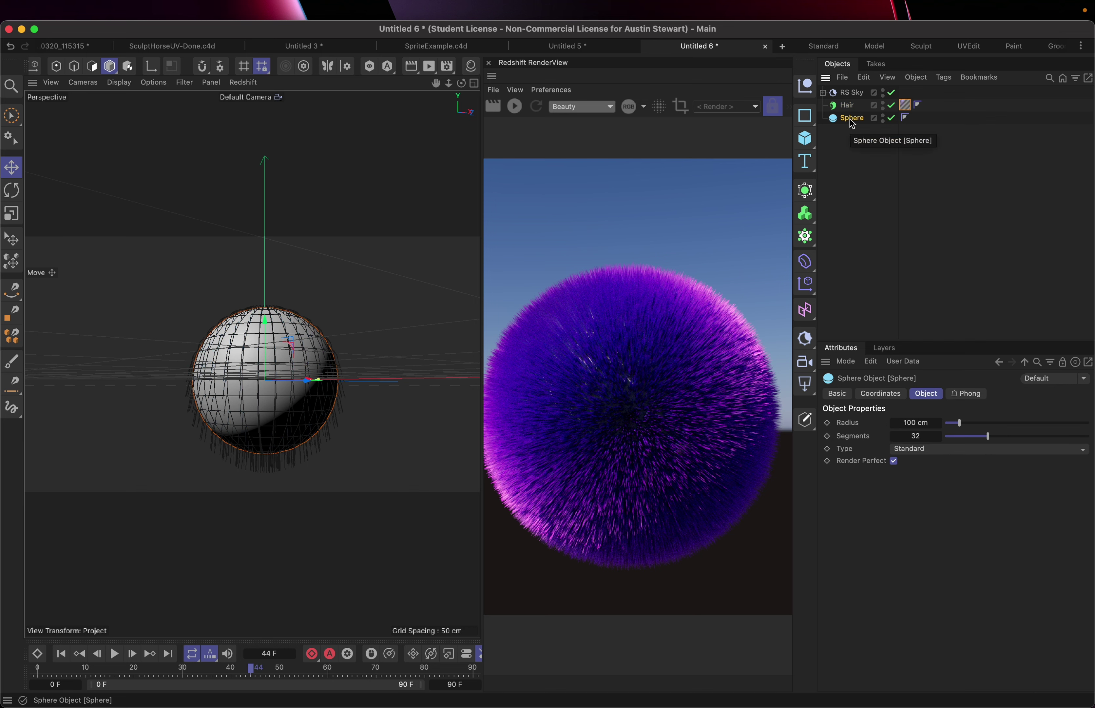
{"action": "right_click", "coordinate": [850, 119]}
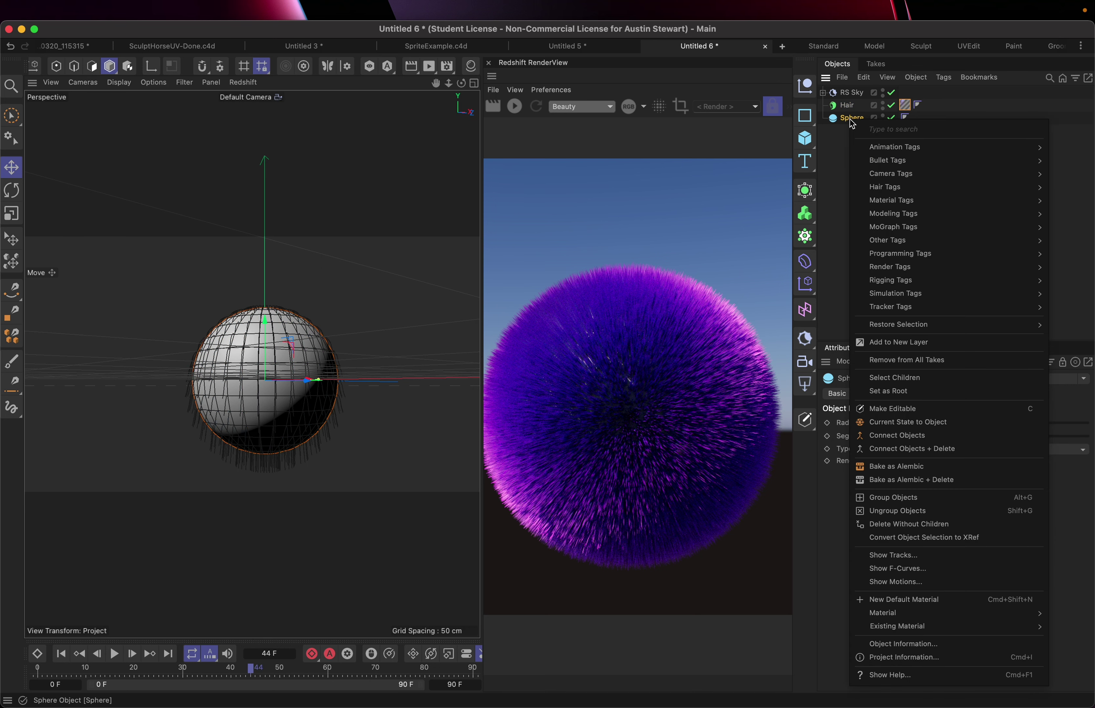
{"action": "mouse_move", "coordinate": [917, 295]}
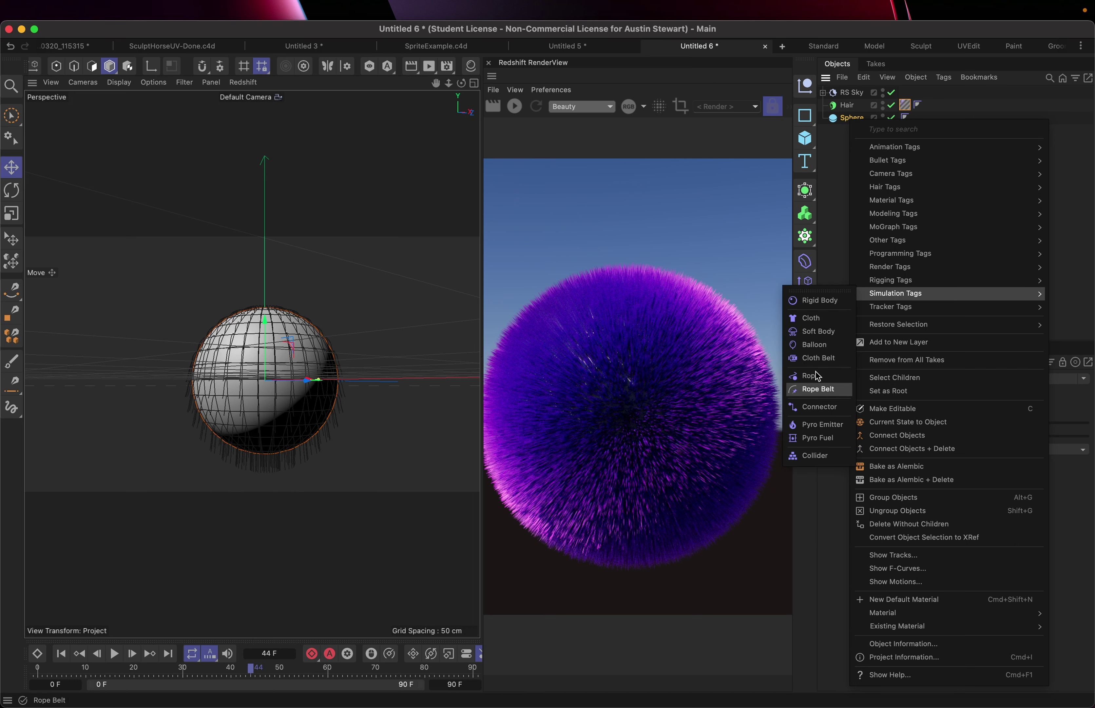
{"action": "mouse_move", "coordinate": [890, 184]}
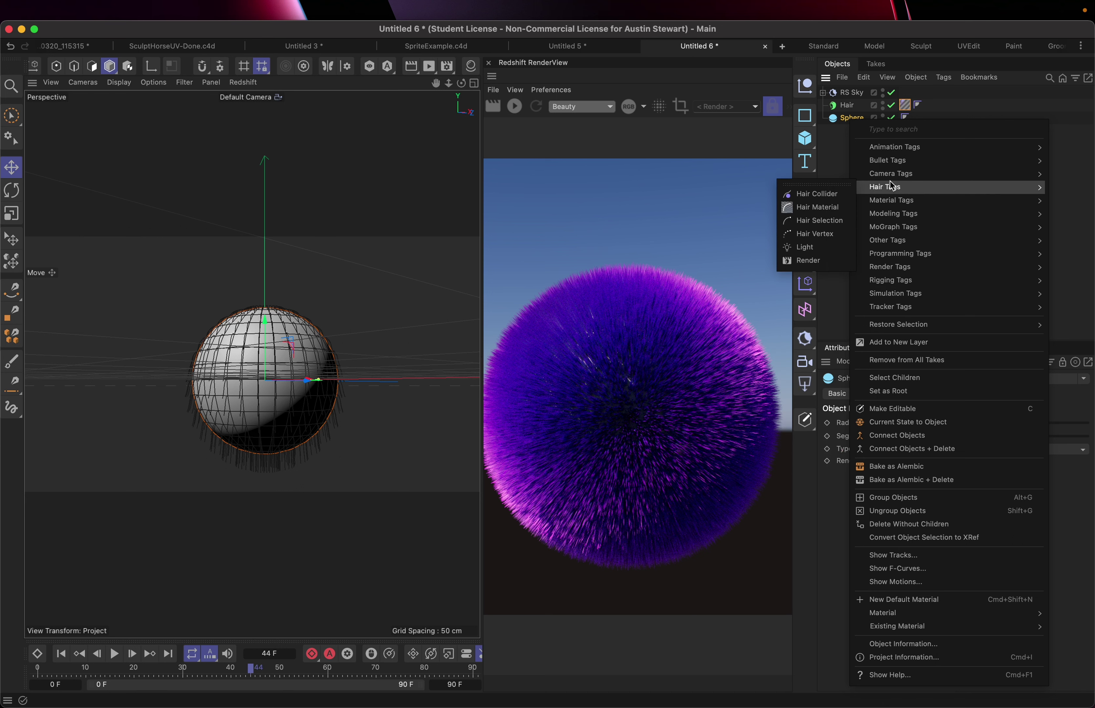
{"action": "left_click", "coordinate": [817, 196]}
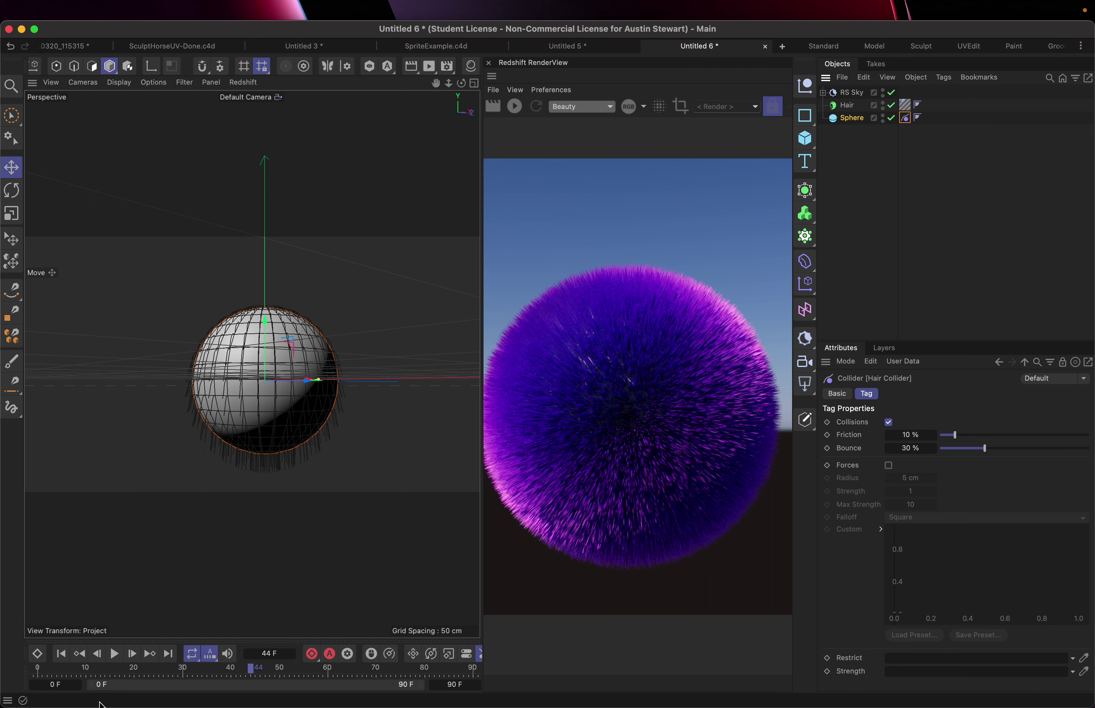
- Replay the hair simulation from frame 0, inspect the guides against the sphere up close, and stop at frame 64
{"action": "left_click", "coordinate": [62, 655]}
{"action": "left_click", "coordinate": [114, 653]}
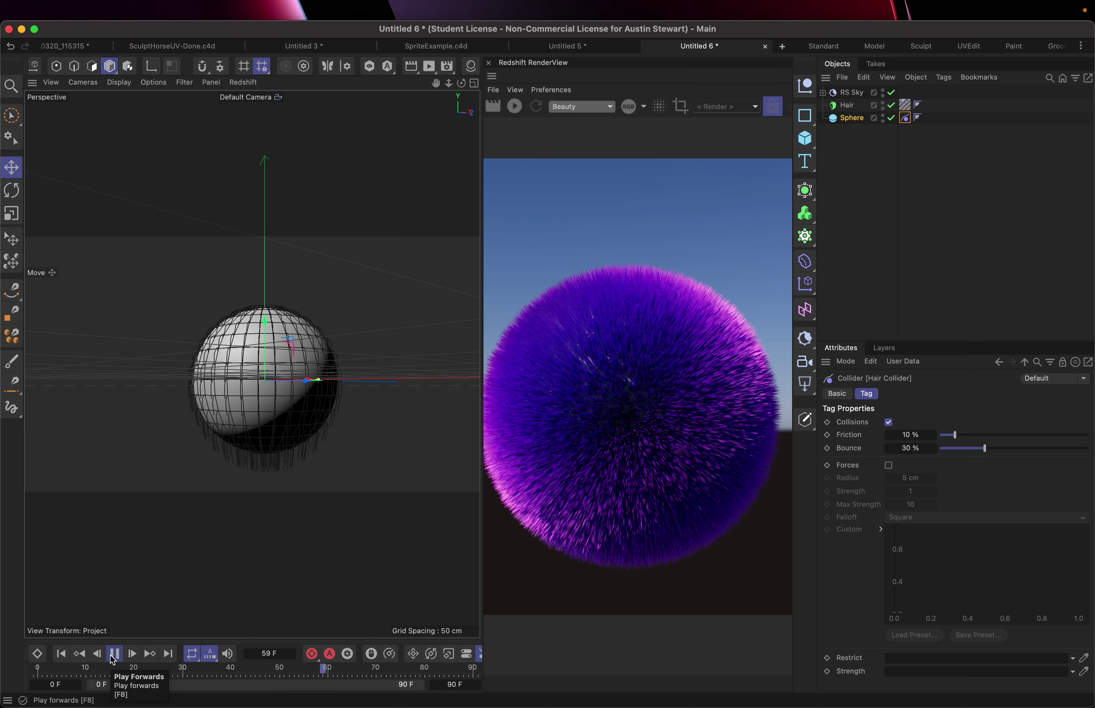
{"action": "scroll", "coordinate": [225, 352], "scroll_direction": "up", "scroll_amount": 5}
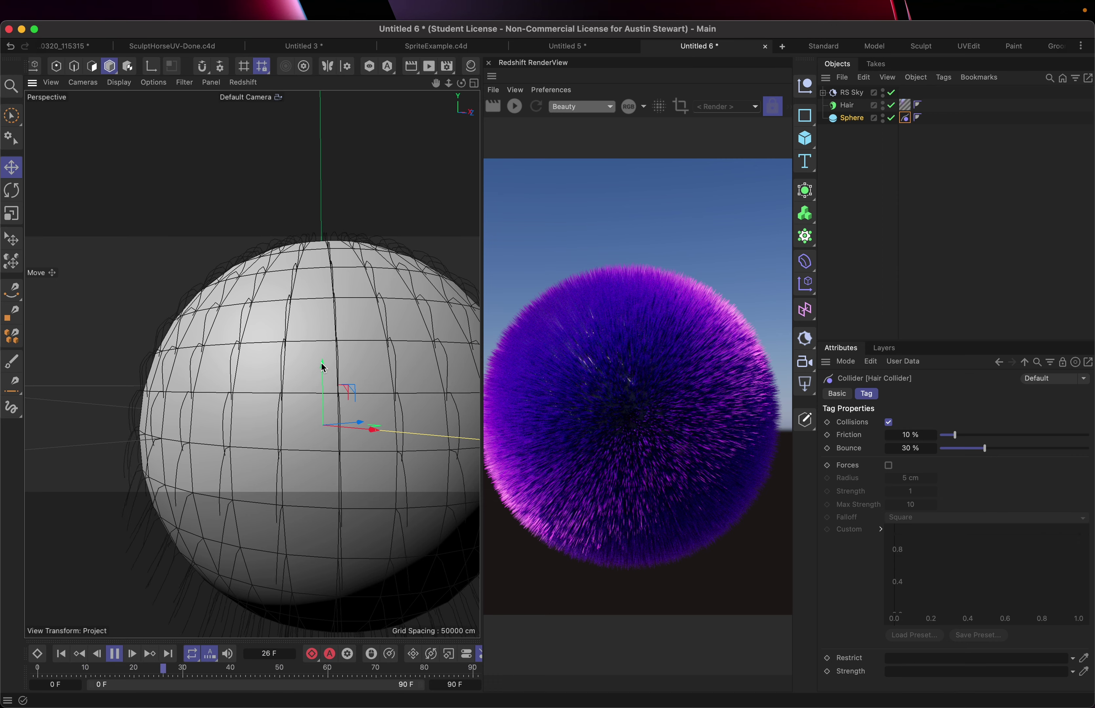
{"action": "left_click_drag", "start_coordinate": [323, 364], "coordinate": [215, 374]}
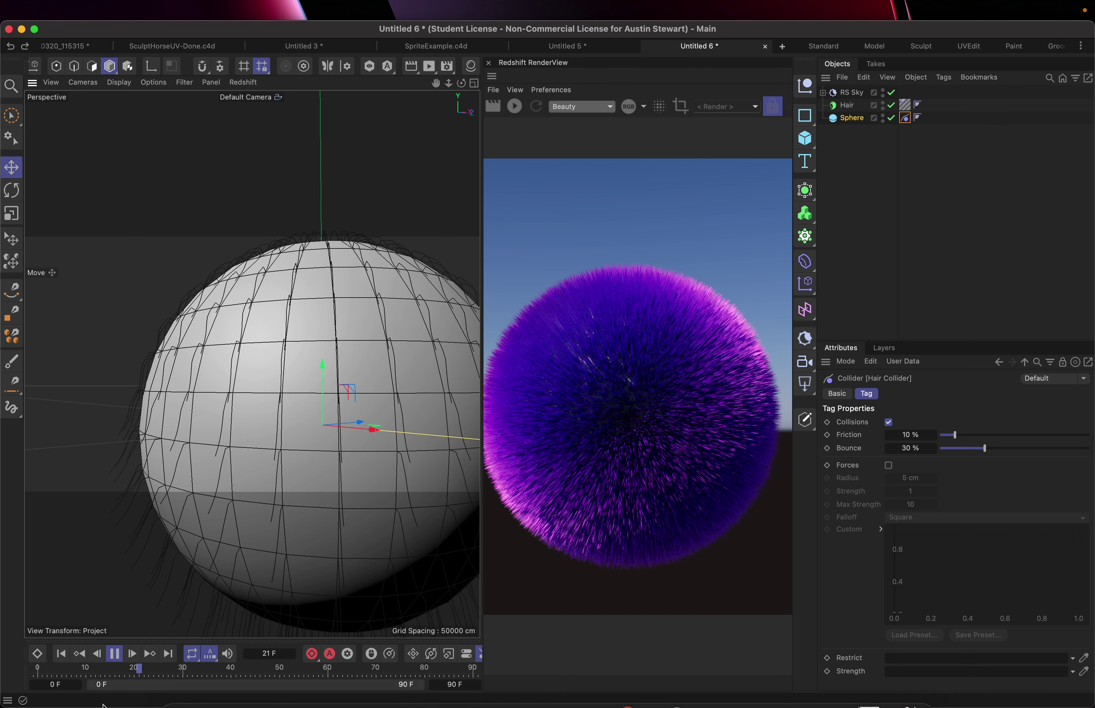
{"action": "left_click", "coordinate": [114, 654]}
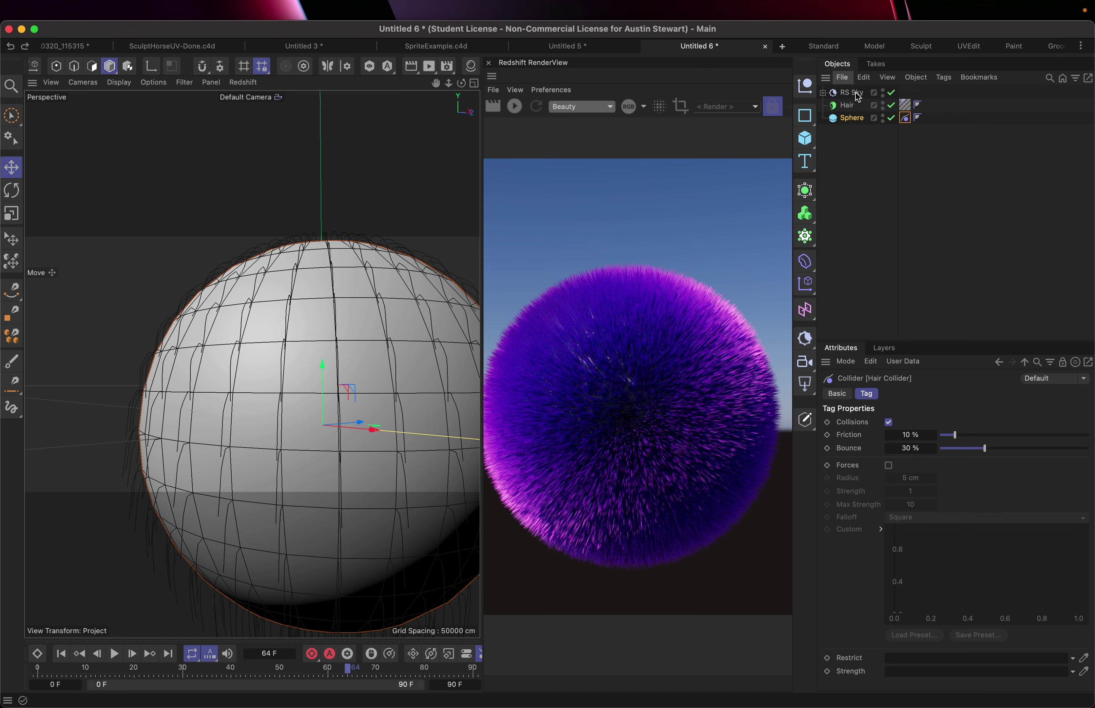
- Open the Hair object's Hair Mat material in the Material Editor, placed clear of the render view
{"action": "left_click", "coordinate": [852, 108]}
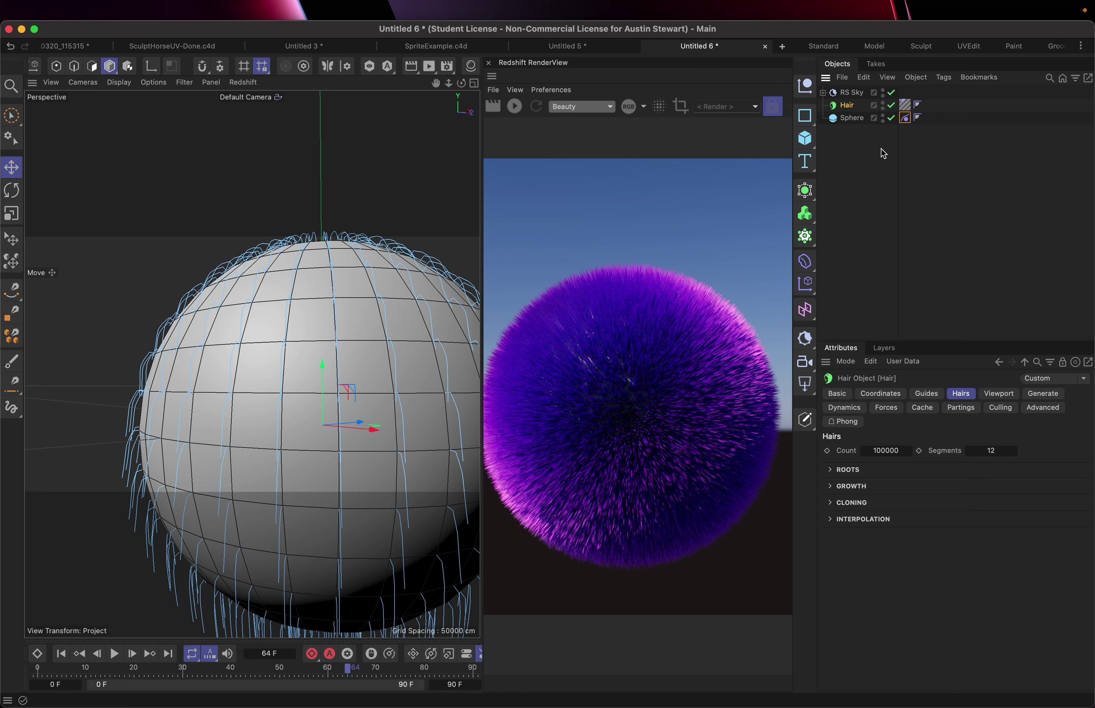
{"action": "left_click", "coordinate": [905, 106]}
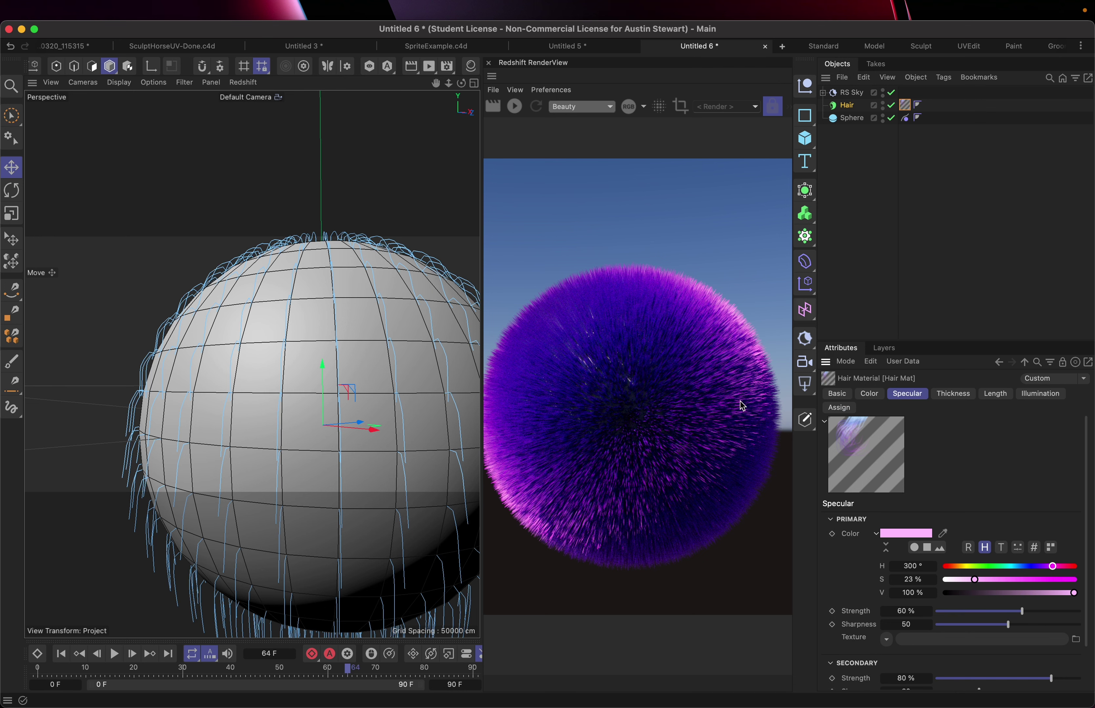
{"action": "left_click", "coordinate": [469, 67]}
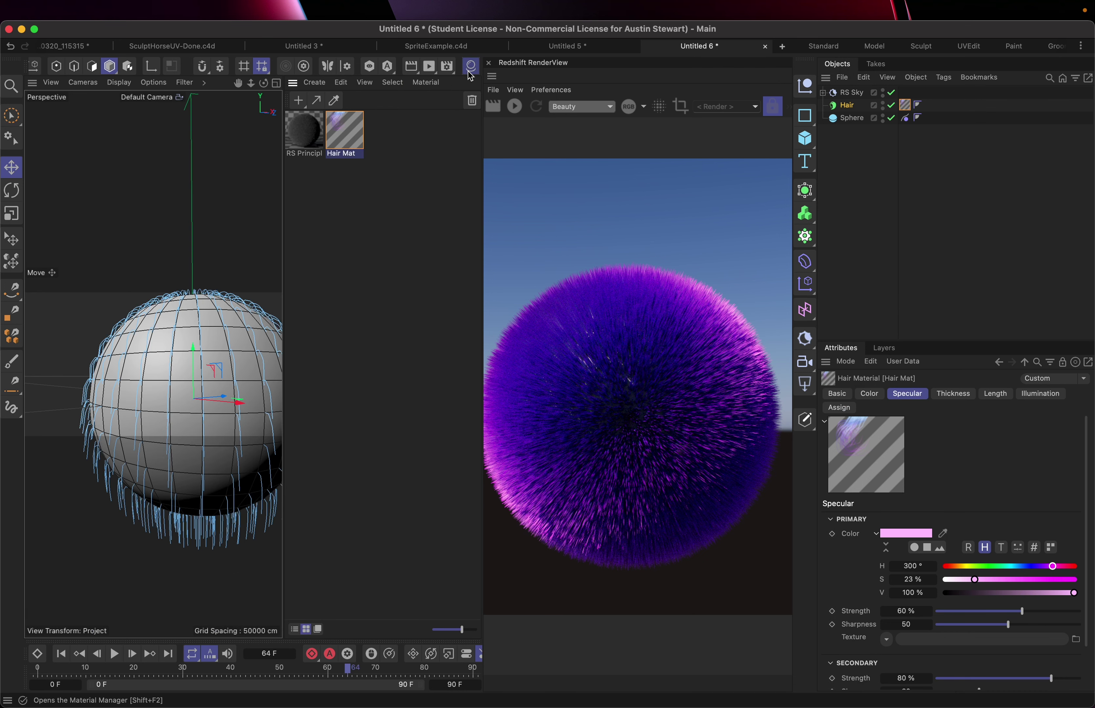
{"action": "double_click", "coordinate": [348, 138]}
{"action": "left_click_drag", "start_coordinate": [486, 138], "coordinate": [197, 100]}
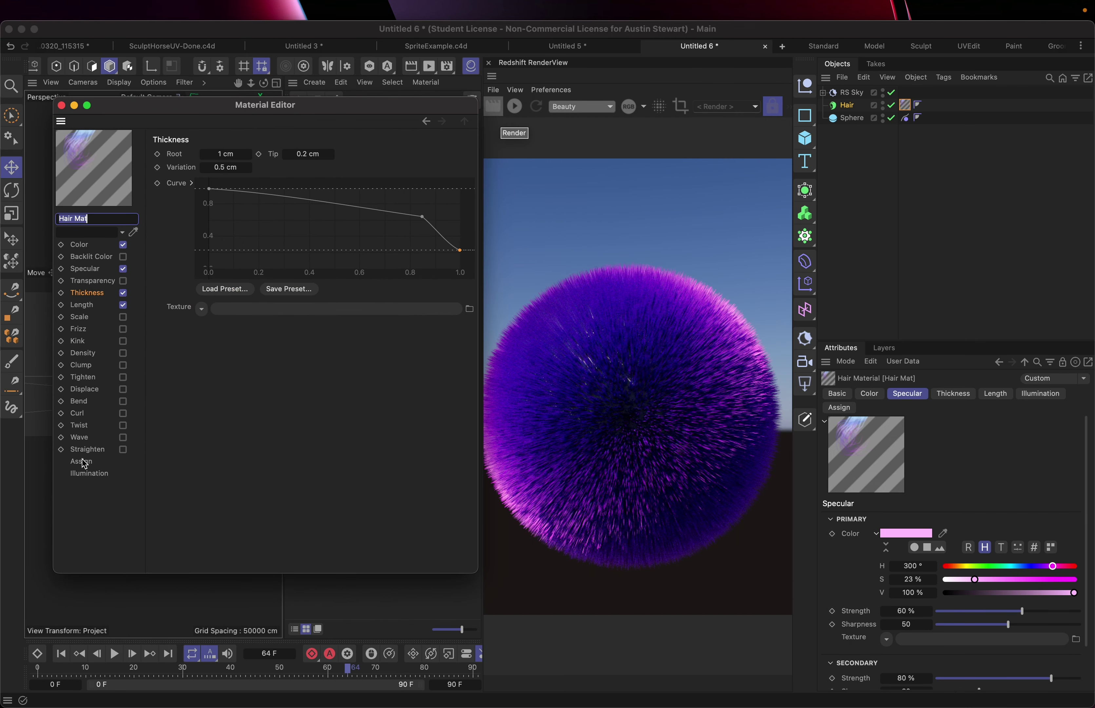
- Assign a Noise shader as the roots texture in Hair Mat's Color channel
{"action": "left_click", "coordinate": [81, 245]}
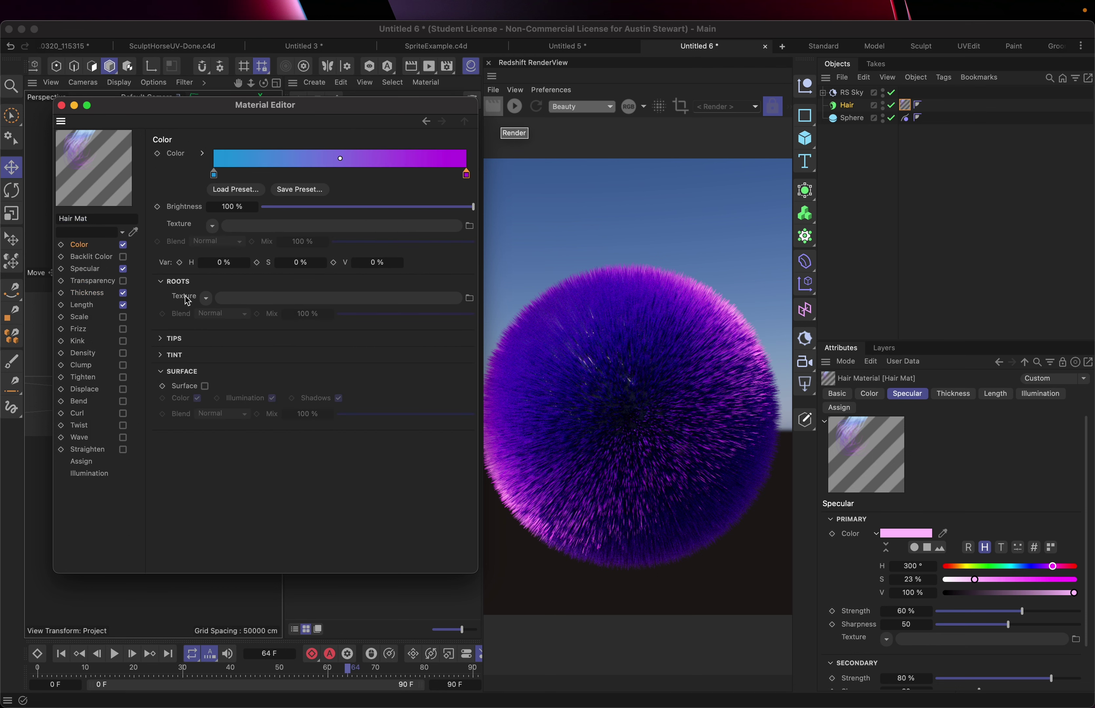
{"action": "left_click", "coordinate": [206, 298]}
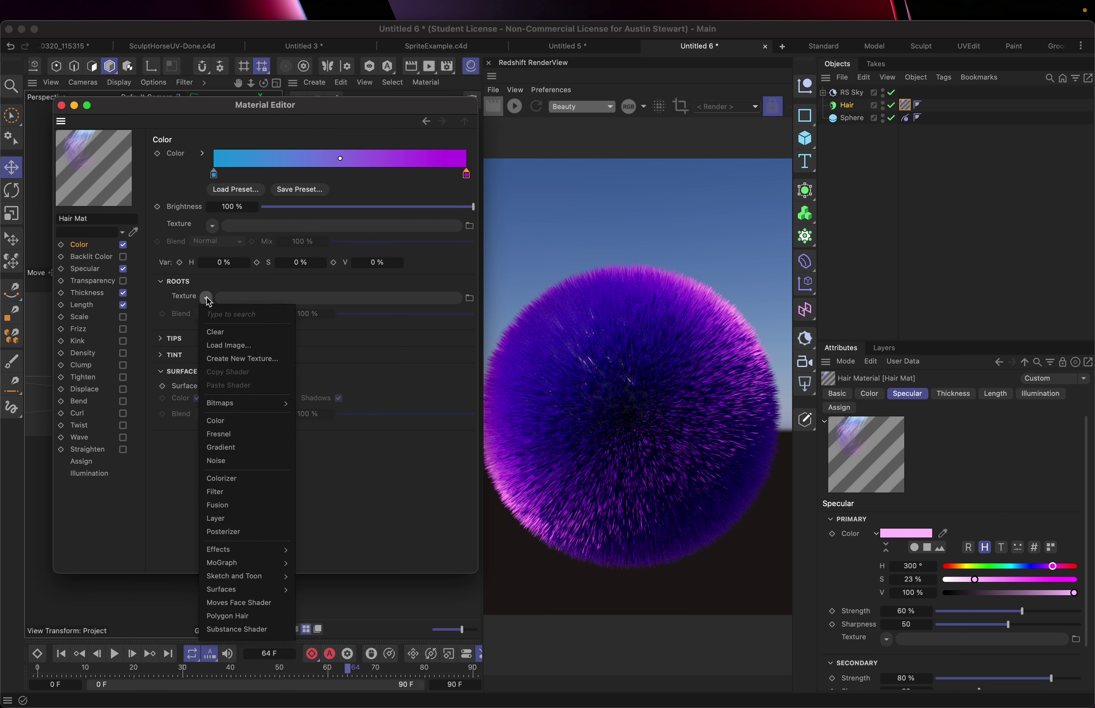
{"action": "left_click", "coordinate": [232, 461]}
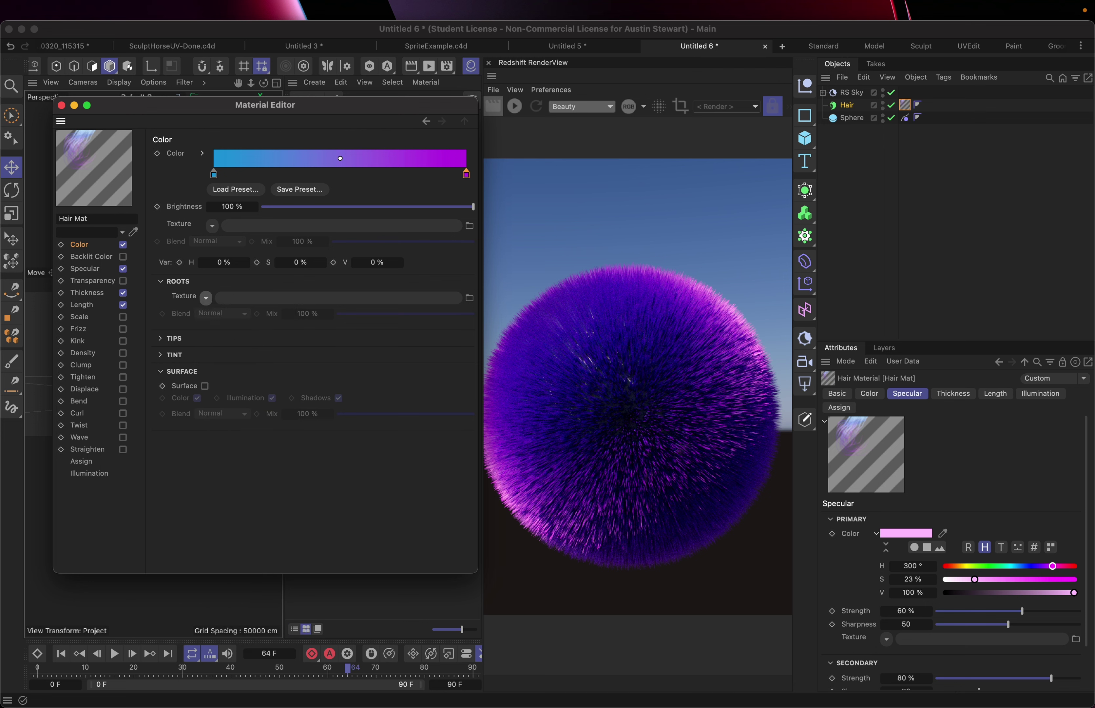
- Open the roots Noise shader's settings and its Color 1 for editing
{"action": "left_click", "coordinate": [262, 297]}
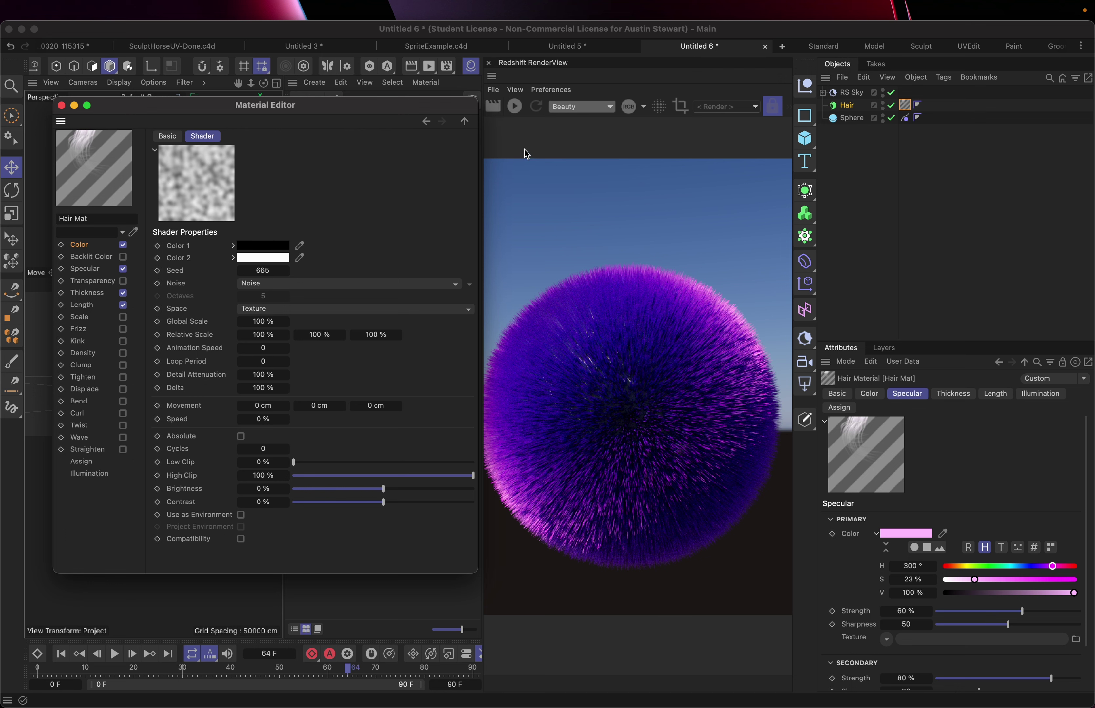
{"action": "left_click", "coordinate": [260, 247]}
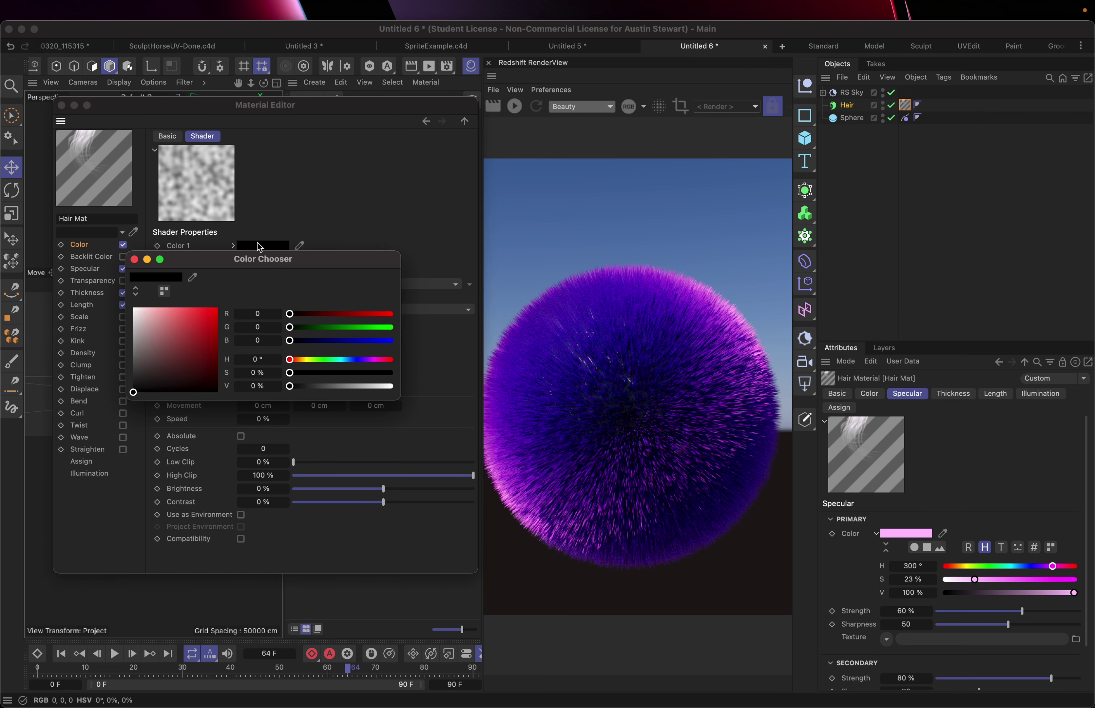